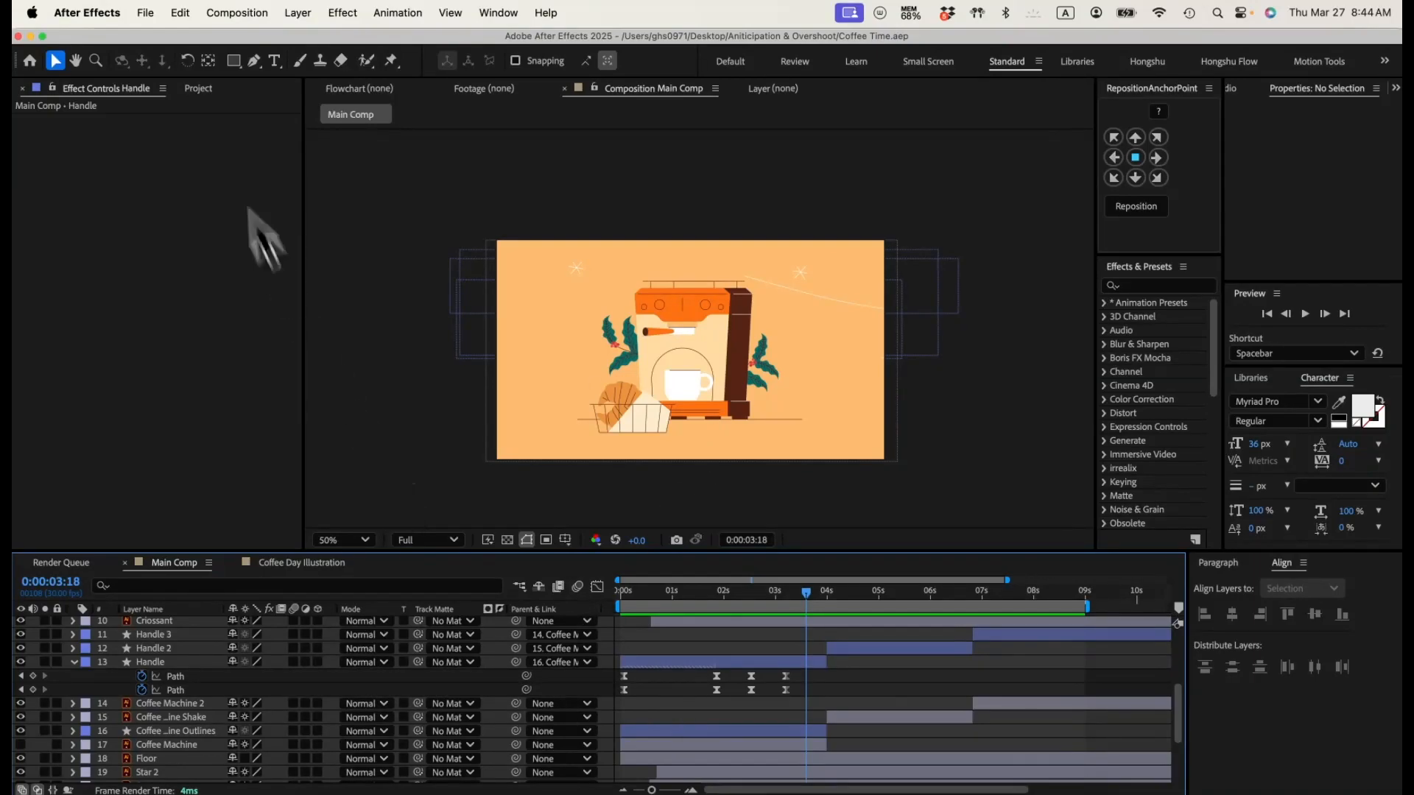
Step: Draw a rectangle across the bottom of the Main Comp artwork, extending past both sides, with its stroke set to None
{"action": "left_click", "coordinate": [233, 62]}
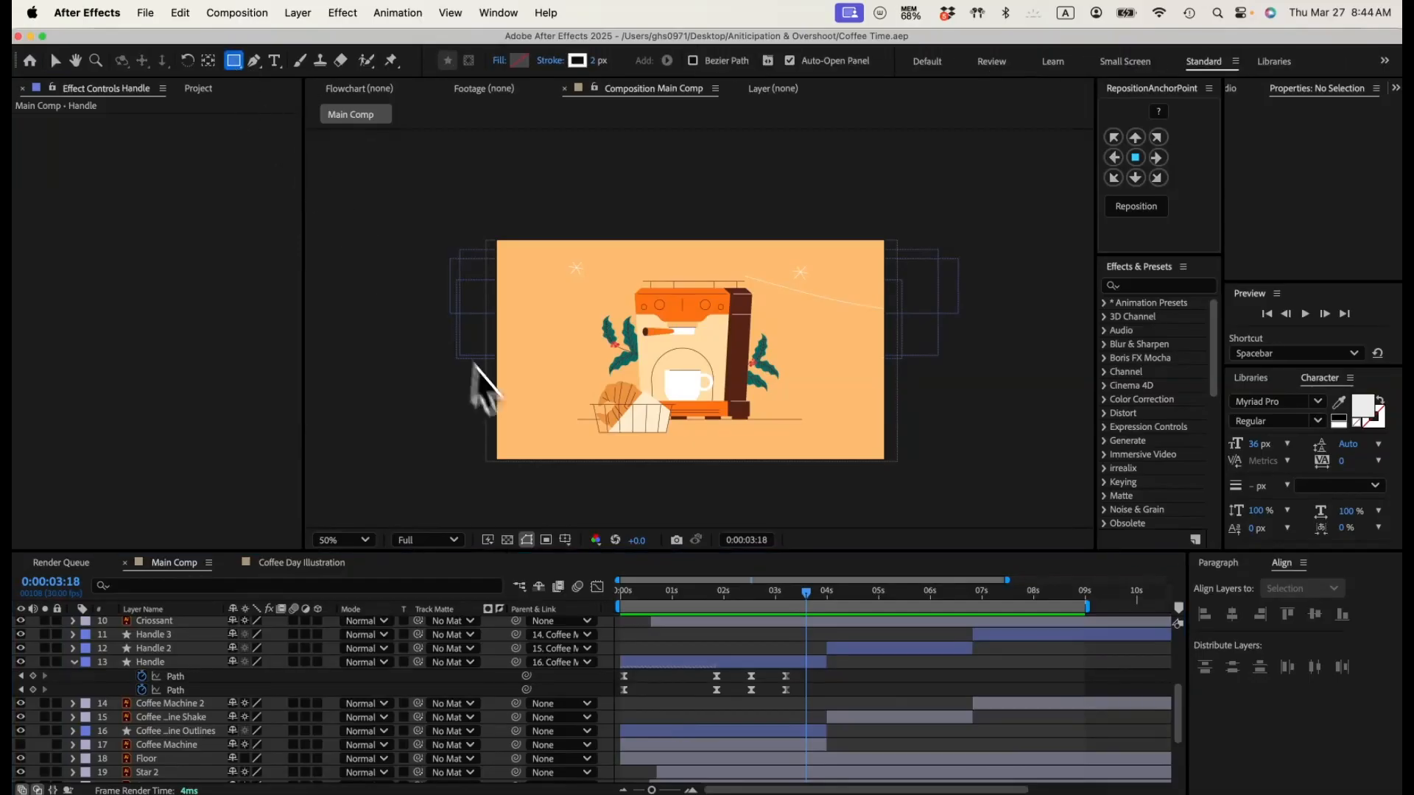
{"action": "left_click_drag", "start_coordinate": [472, 396], "coordinate": [924, 497]}
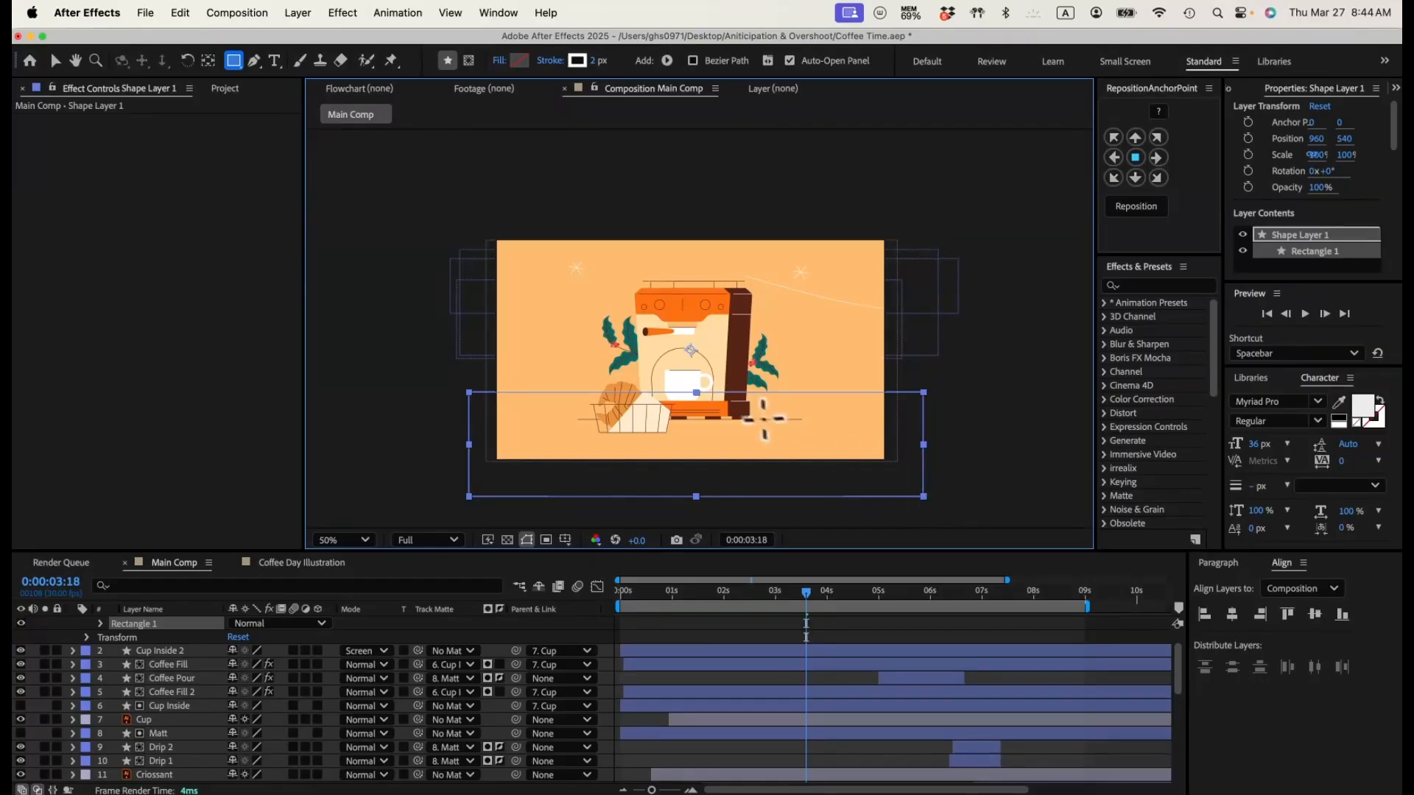
{"action": "left_click", "coordinate": [552, 60]}
{"action": "left_click", "coordinate": [620, 380]}
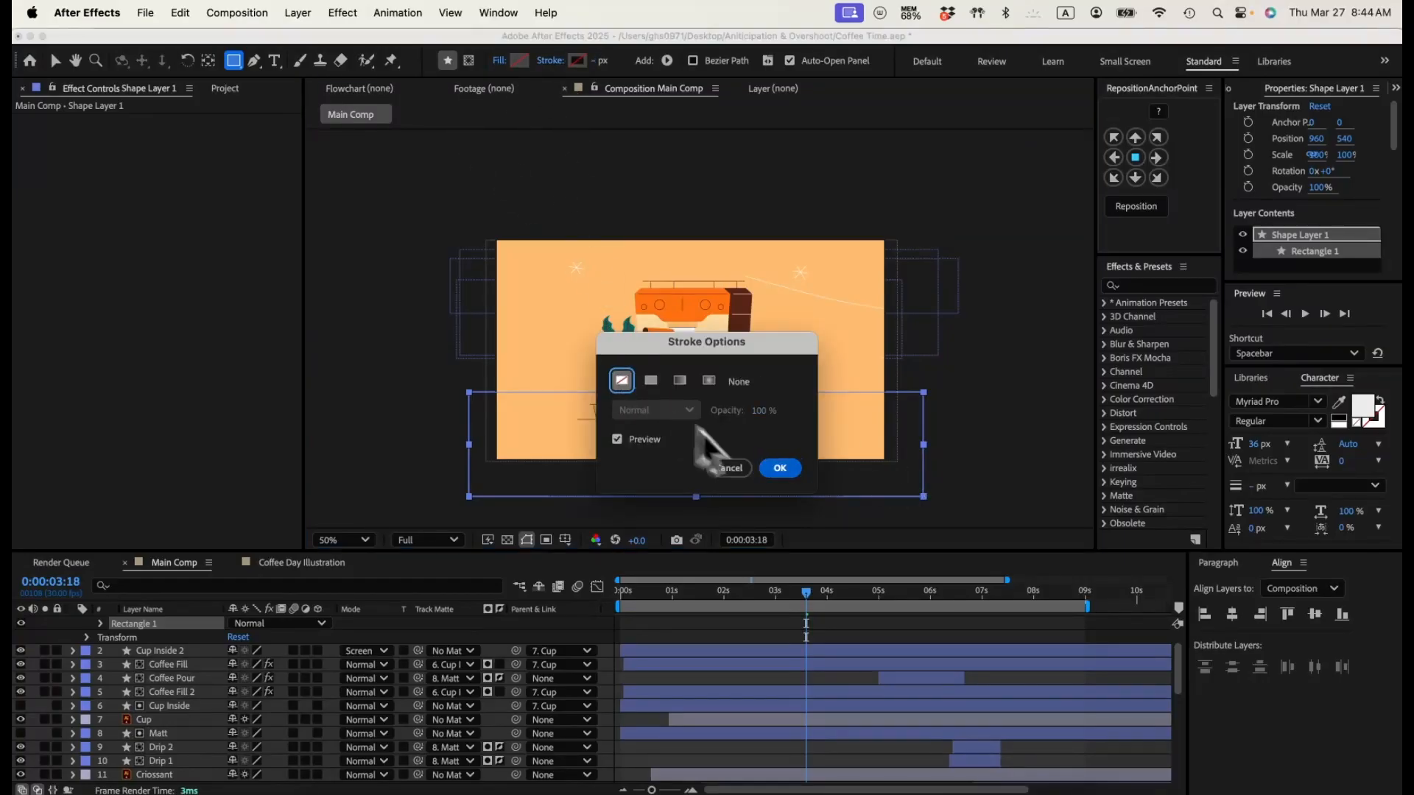
{"action": "left_click", "coordinate": [778, 468]}
Step: Fill the rectangle with the dark brown 502719 sampled from the coffee machine's side
{"action": "left_click", "coordinate": [519, 61]}
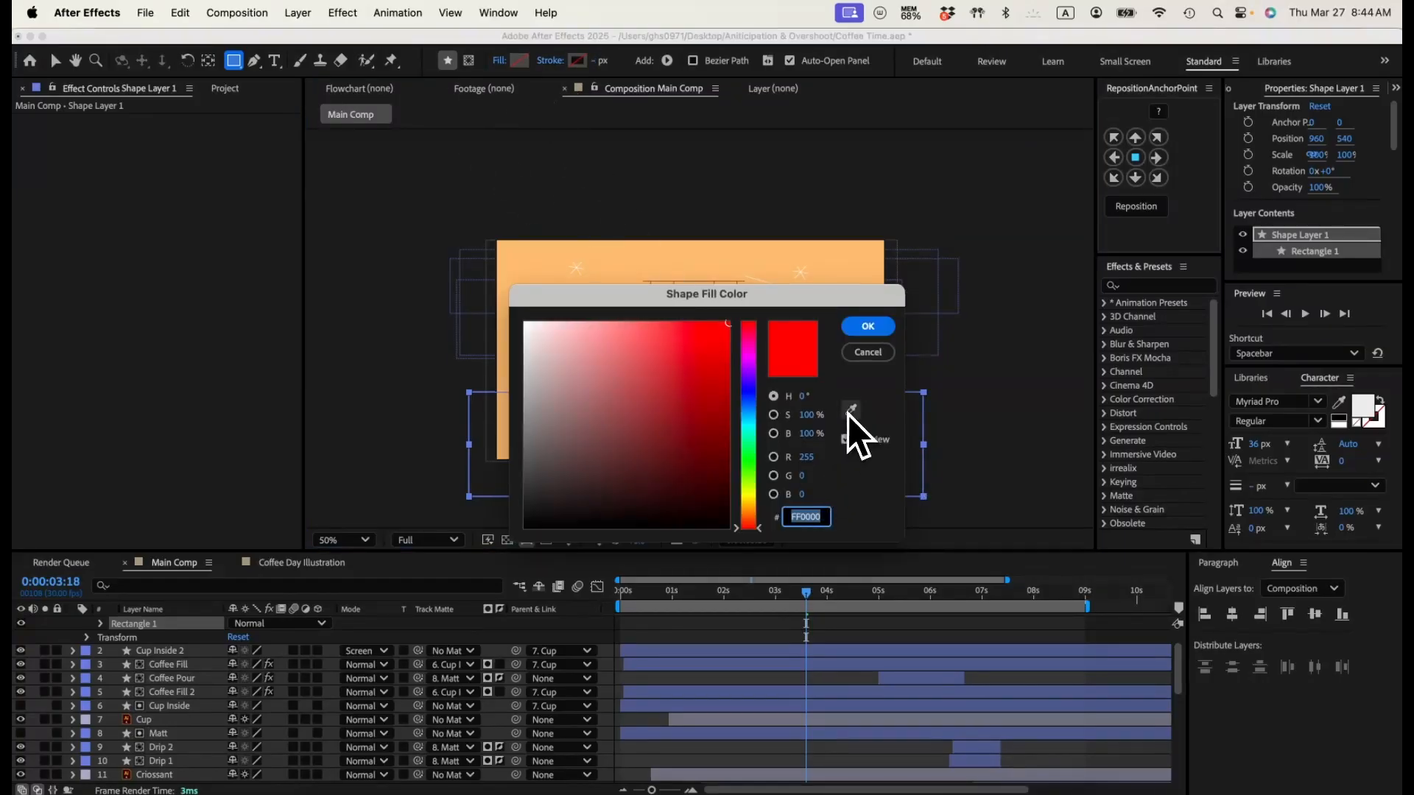
{"action": "left_click_drag", "start_coordinate": [785, 303], "coordinate": [524, 388]}
{"action": "left_click", "coordinate": [590, 494]}
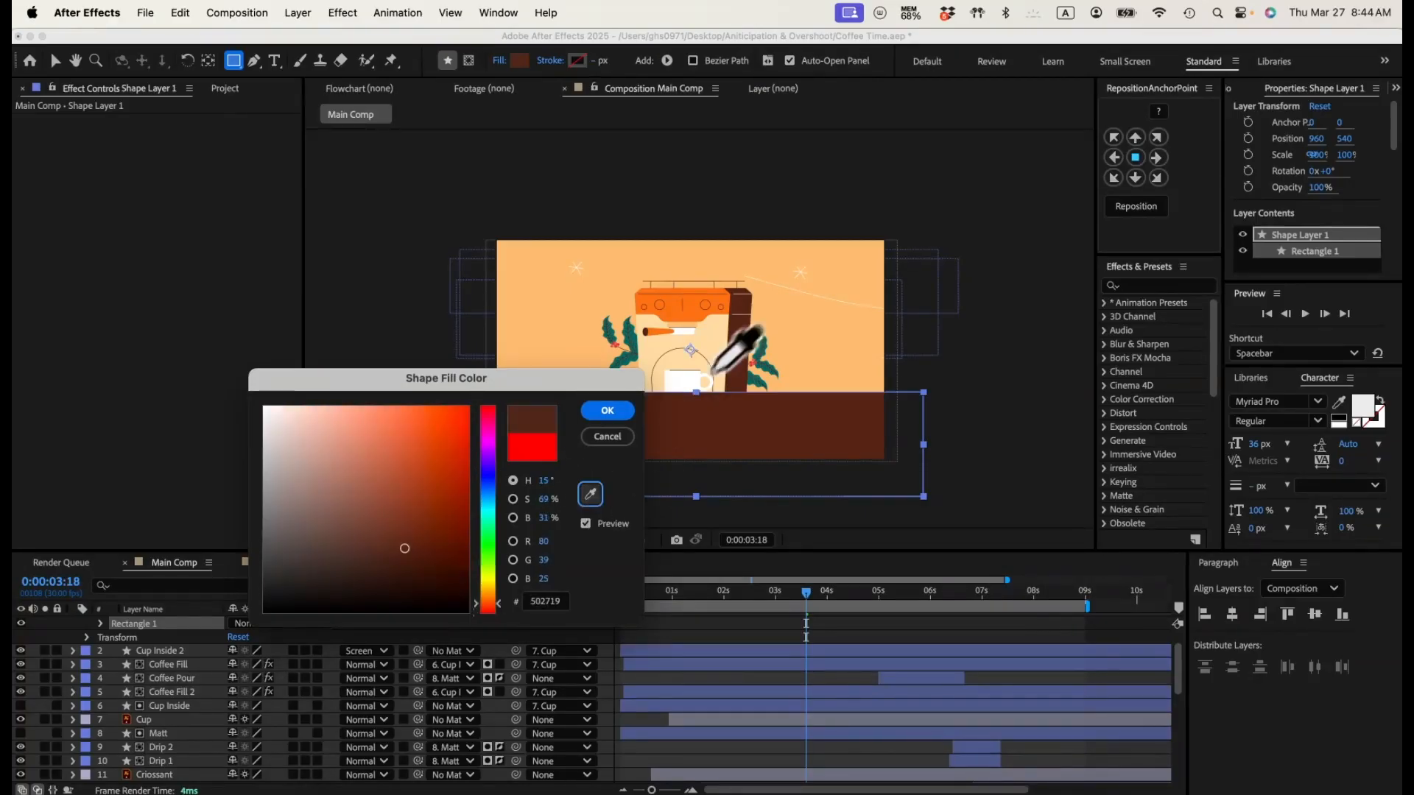
{"action": "left_click", "coordinate": [607, 411]}
Step: Move the rectangle's shape layer down the layer stack so it sits directly above the Floor layer
{"action": "left_click", "coordinate": [701, 633]}
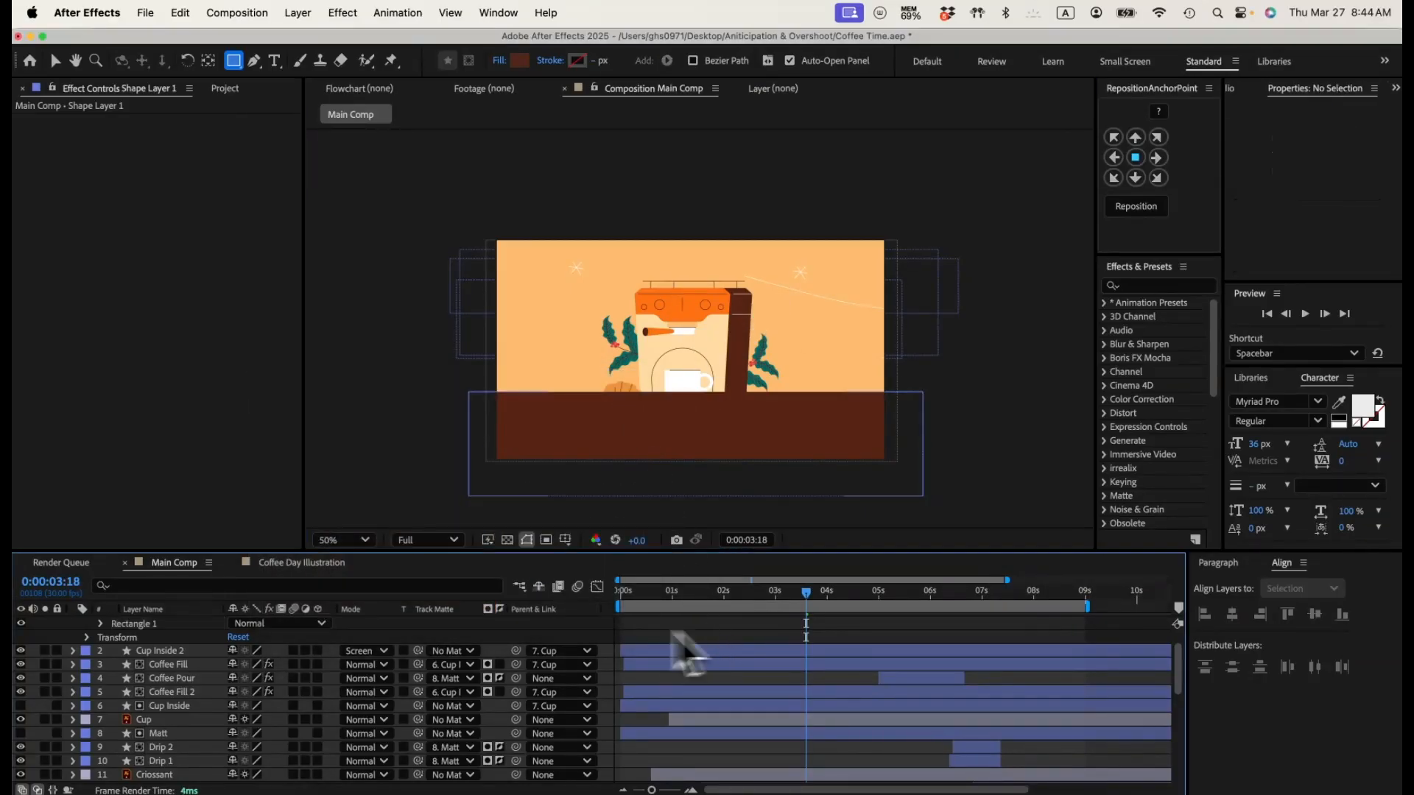
{"action": "scroll", "coordinate": [298, 634], "scroll_direction": "up", "scroll_amount": 2}
{"action": "left_click", "coordinate": [168, 623]}
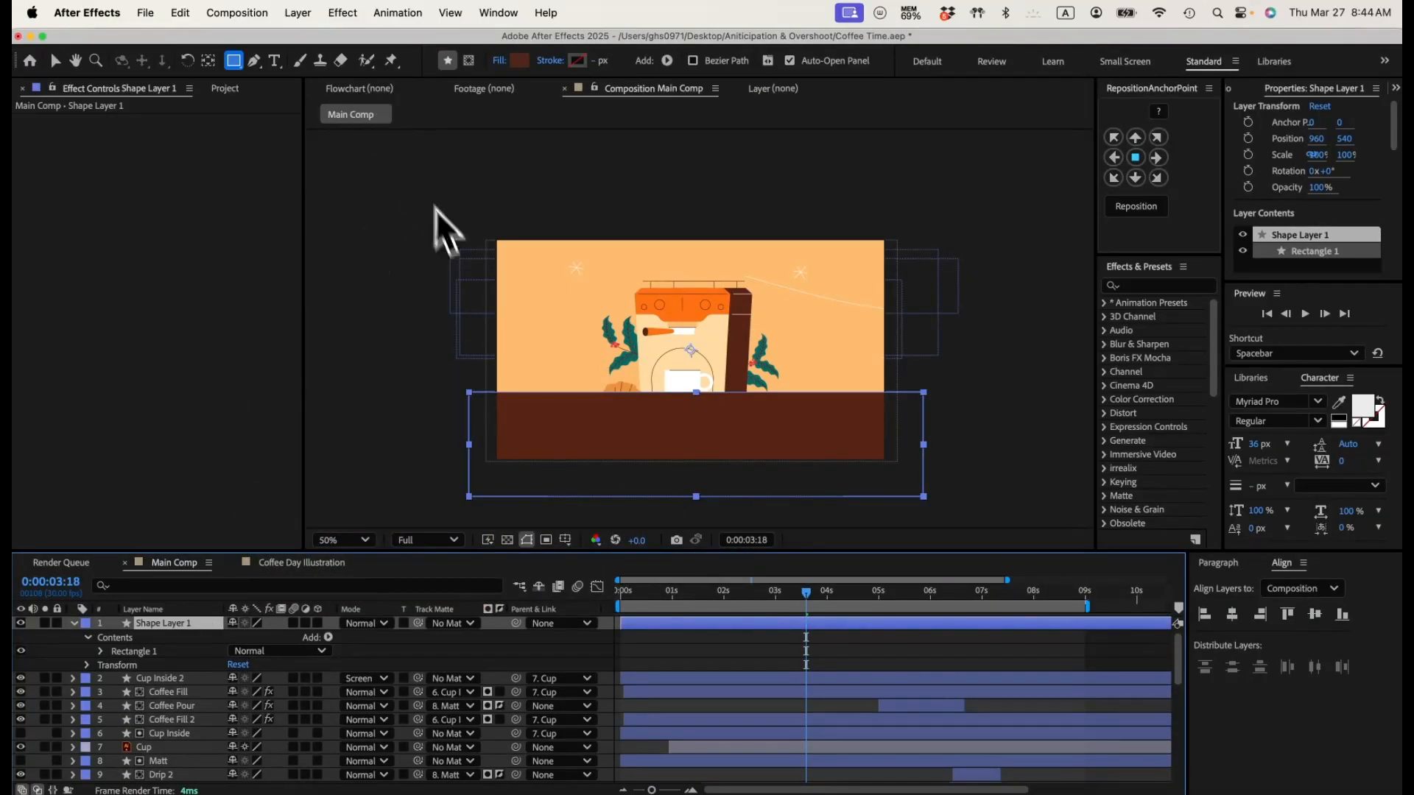
{"action": "left_click_drag", "start_coordinate": [193, 791], "coordinate": [184, 674]}
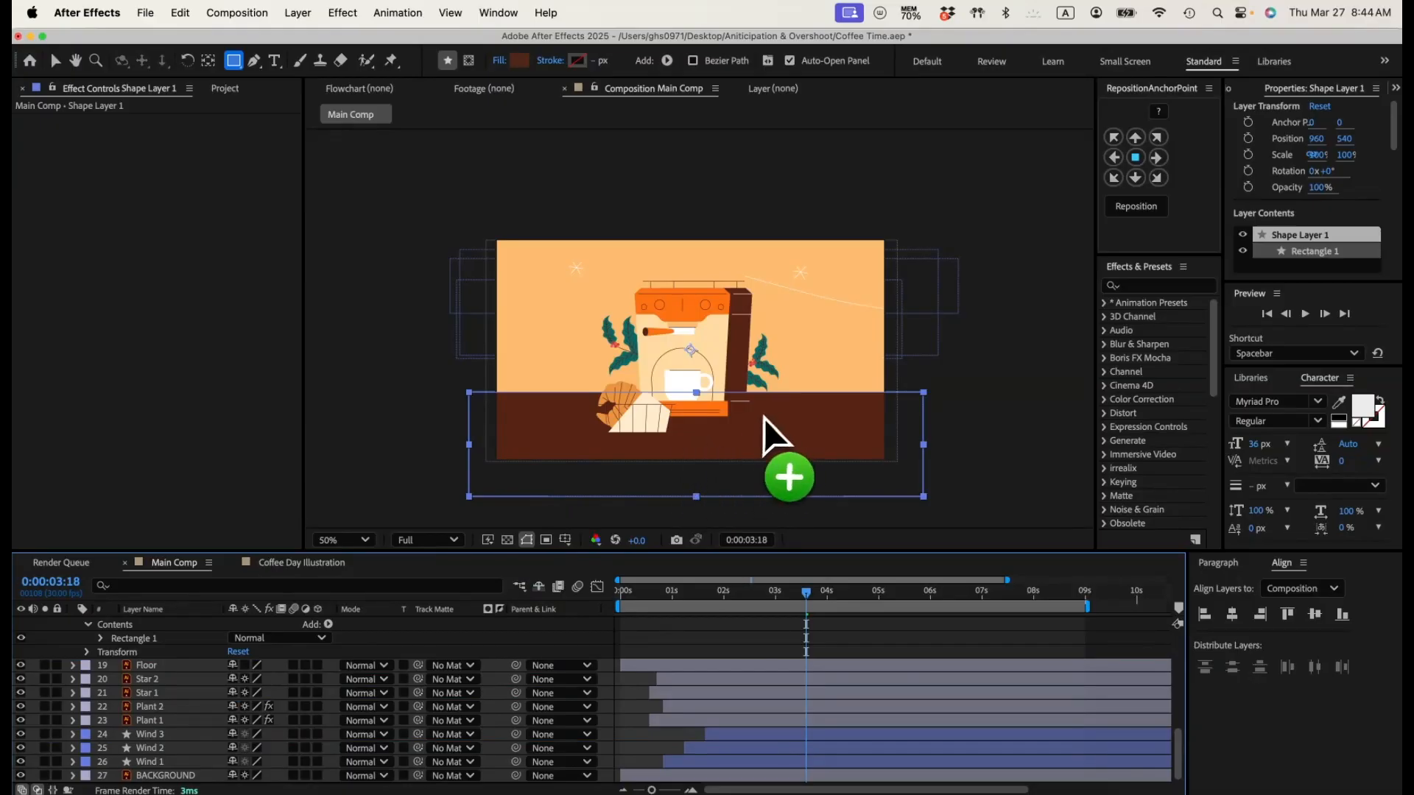
Step: Change the rectangle's fill to a brighter, more saturated reddish brown
{"action": "key", "text": "v"}
{"action": "left_click", "coordinate": [657, 60]}
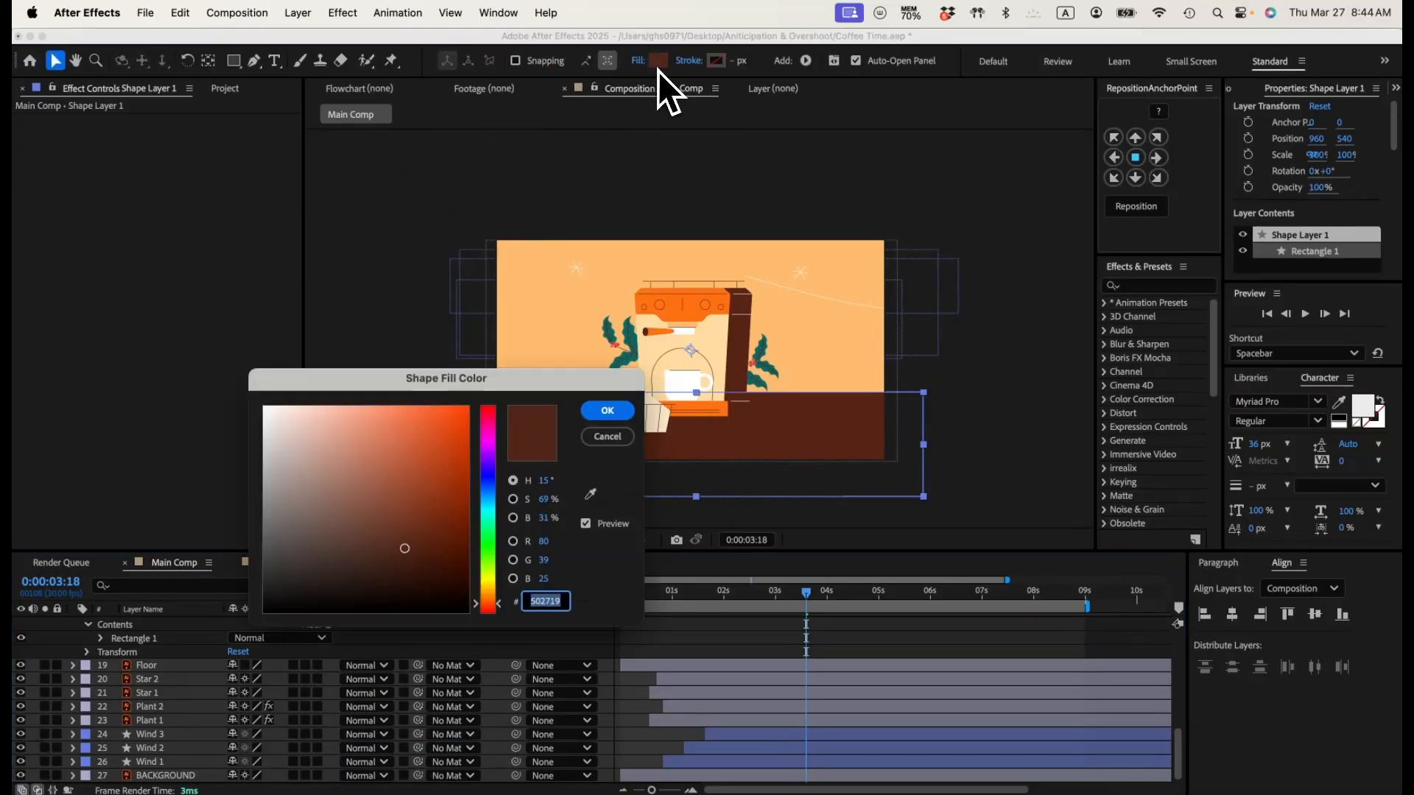
{"action": "left_click_drag", "start_coordinate": [404, 545], "coordinate": [427, 512]}
{"action": "left_click", "coordinate": [607, 410]}
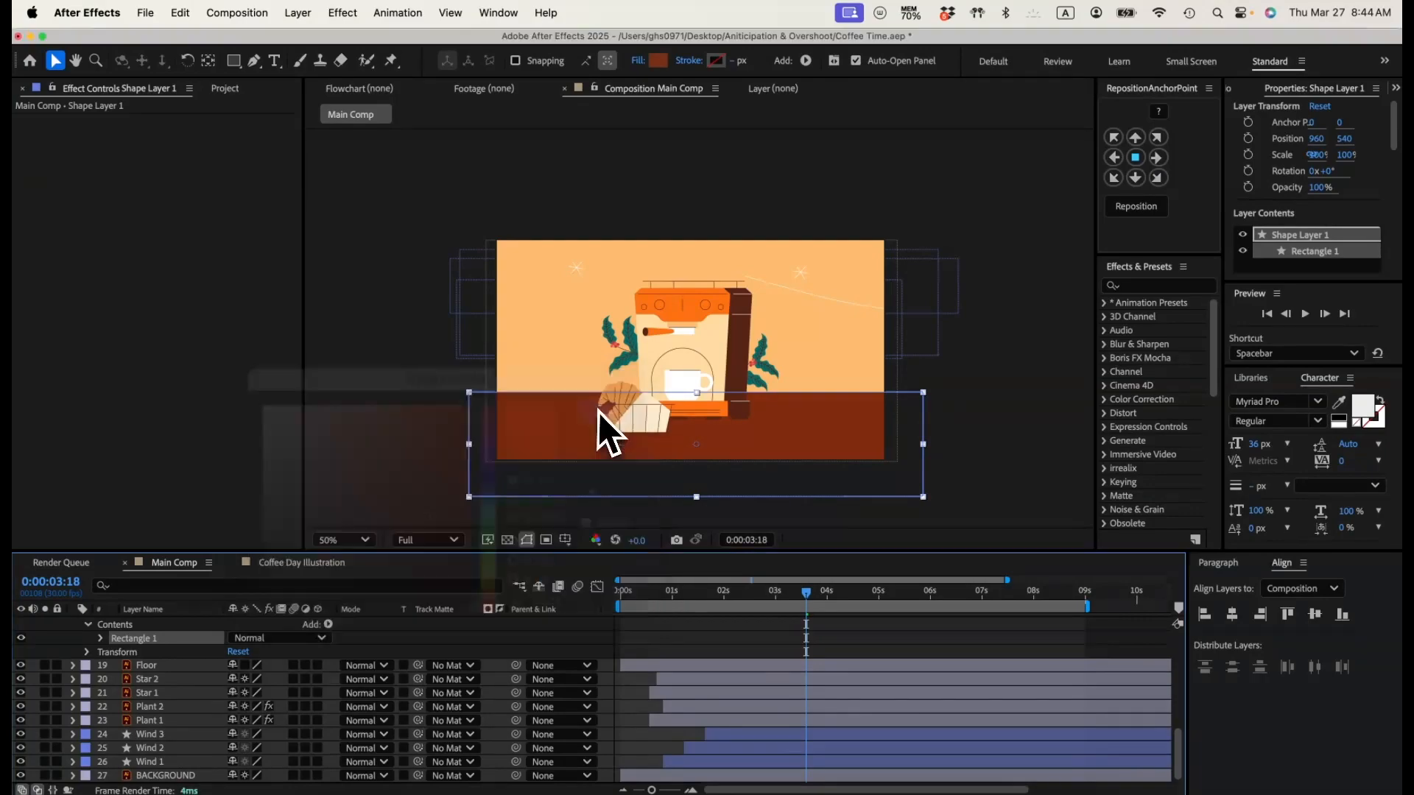
Step: Rename the rectangle's shape layer as Table Top
{"action": "scroll", "coordinate": [240, 666], "scroll_direction": "up", "scroll_amount": 3}
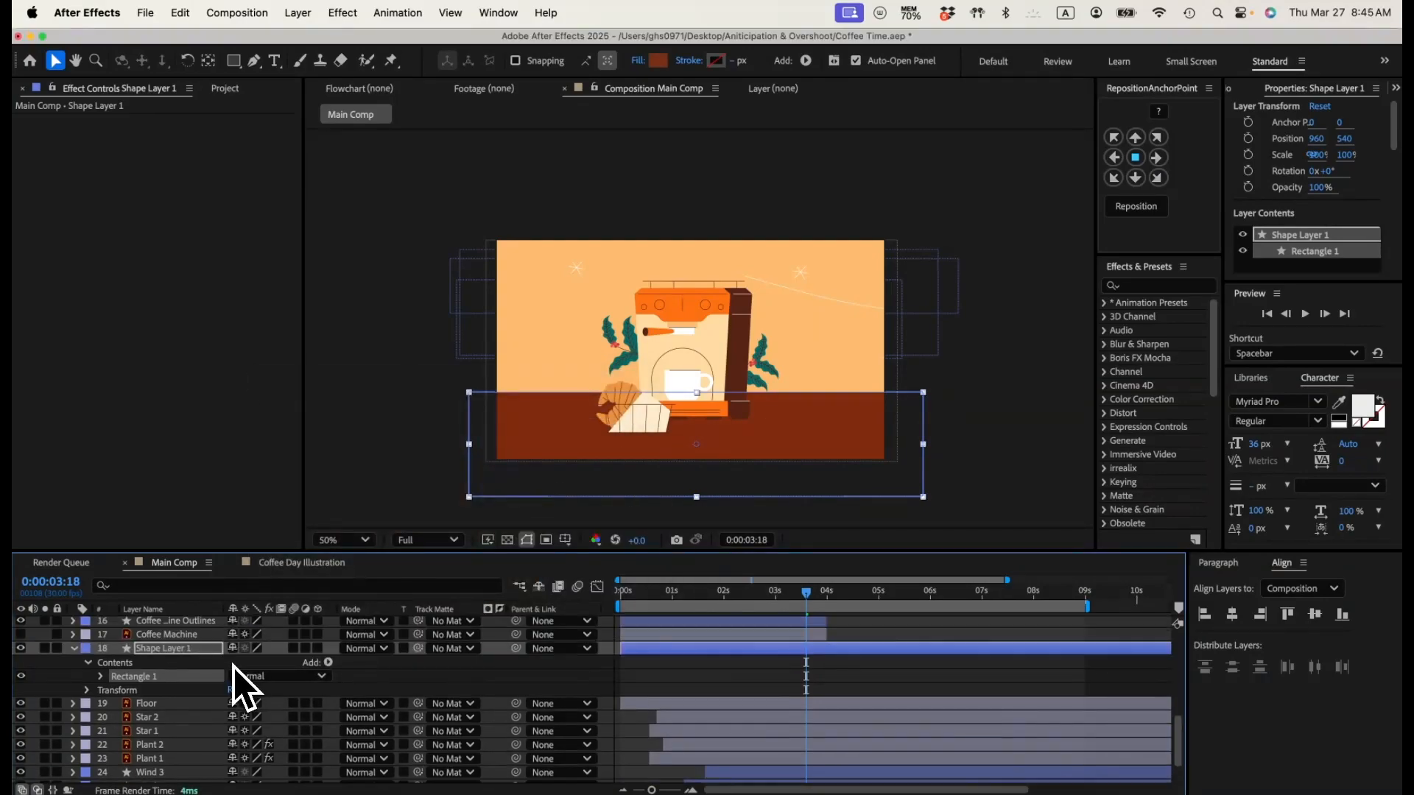
{"action": "left_click", "coordinate": [170, 653]}
{"action": "key", "text": "Return"}
{"action": "type", "text": "Table "}
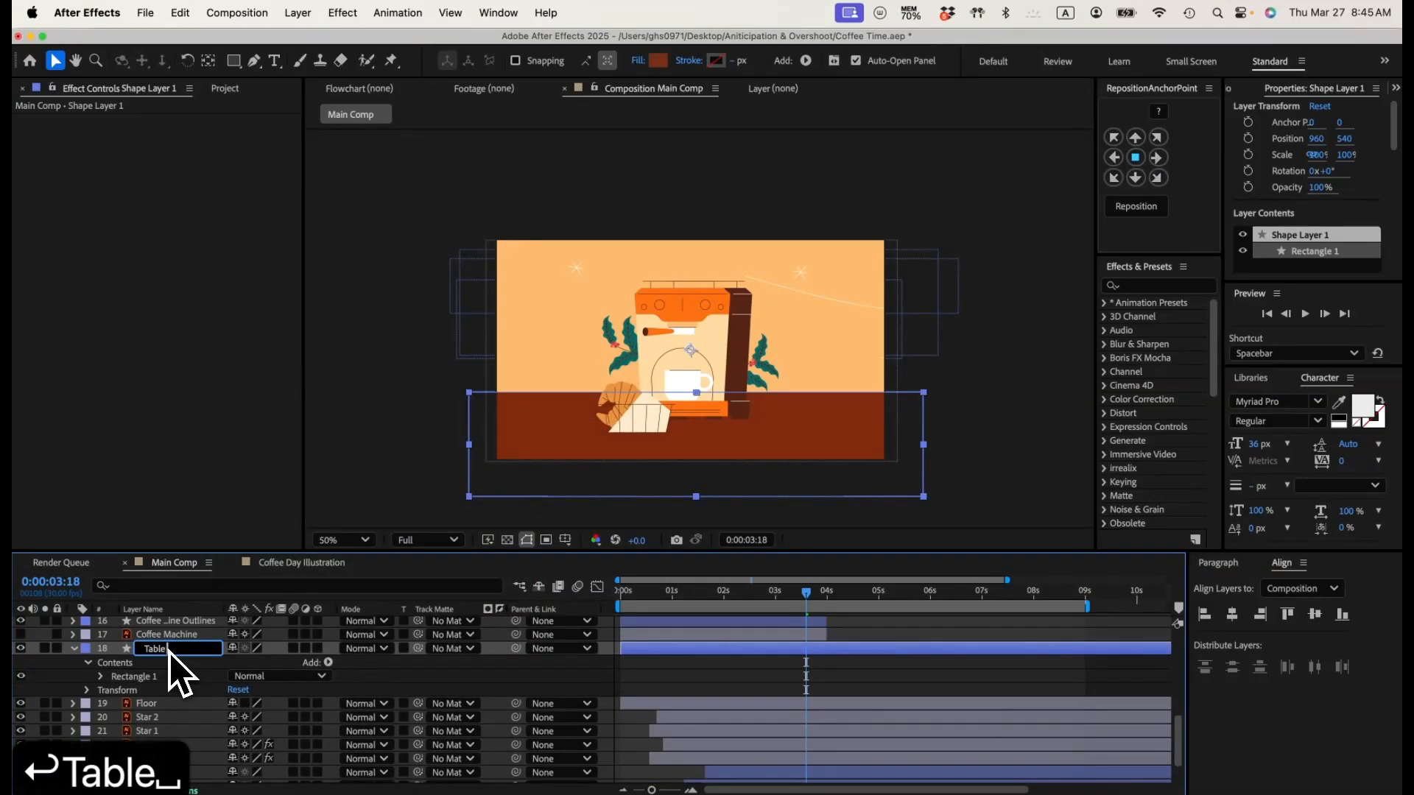
{"action": "type", "text": "Top"}
{"action": "key", "text": "Return"}
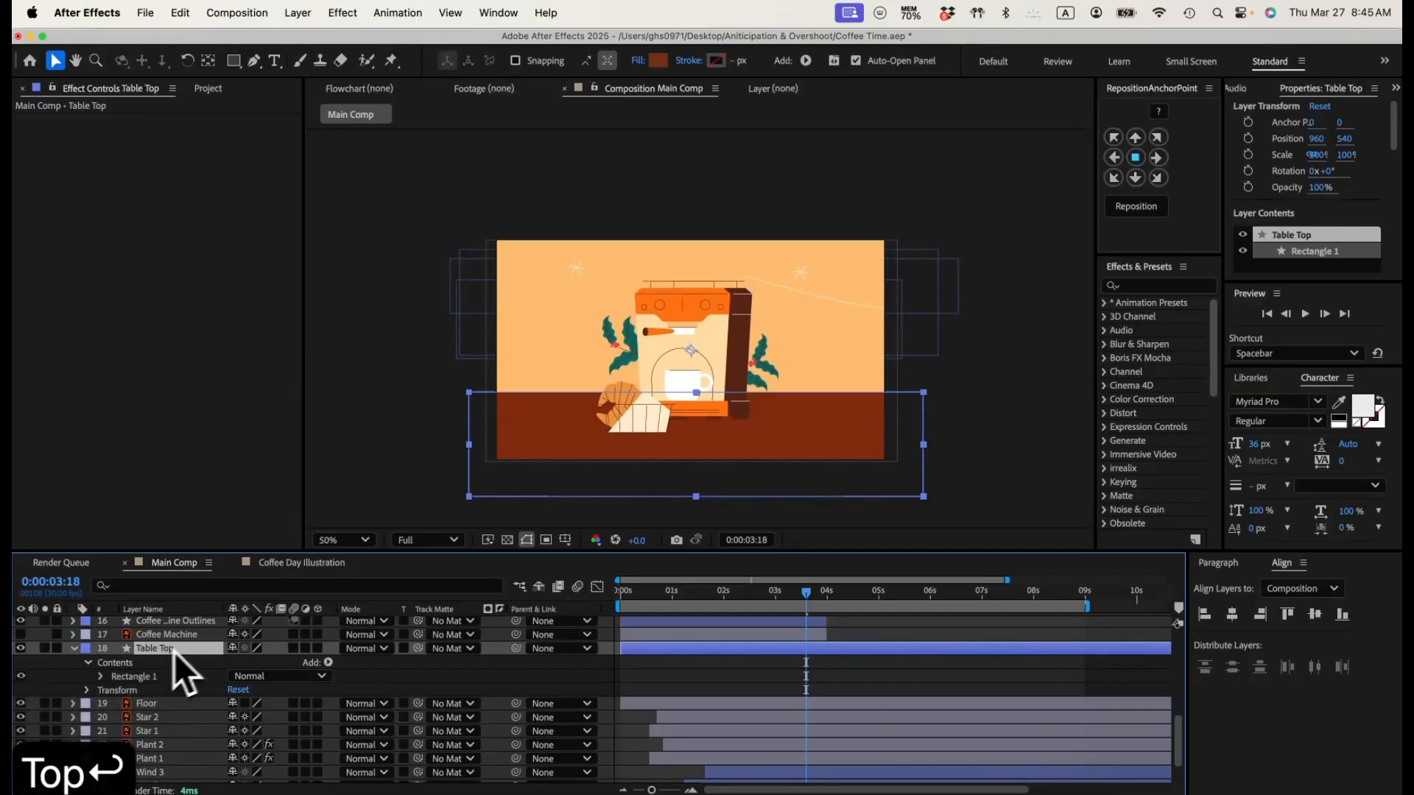
Step: At 0:00:00:00, show the Table Top layer's position and scale properties and unlink the scale proportions
{"action": "left_click", "coordinate": [621, 594]}
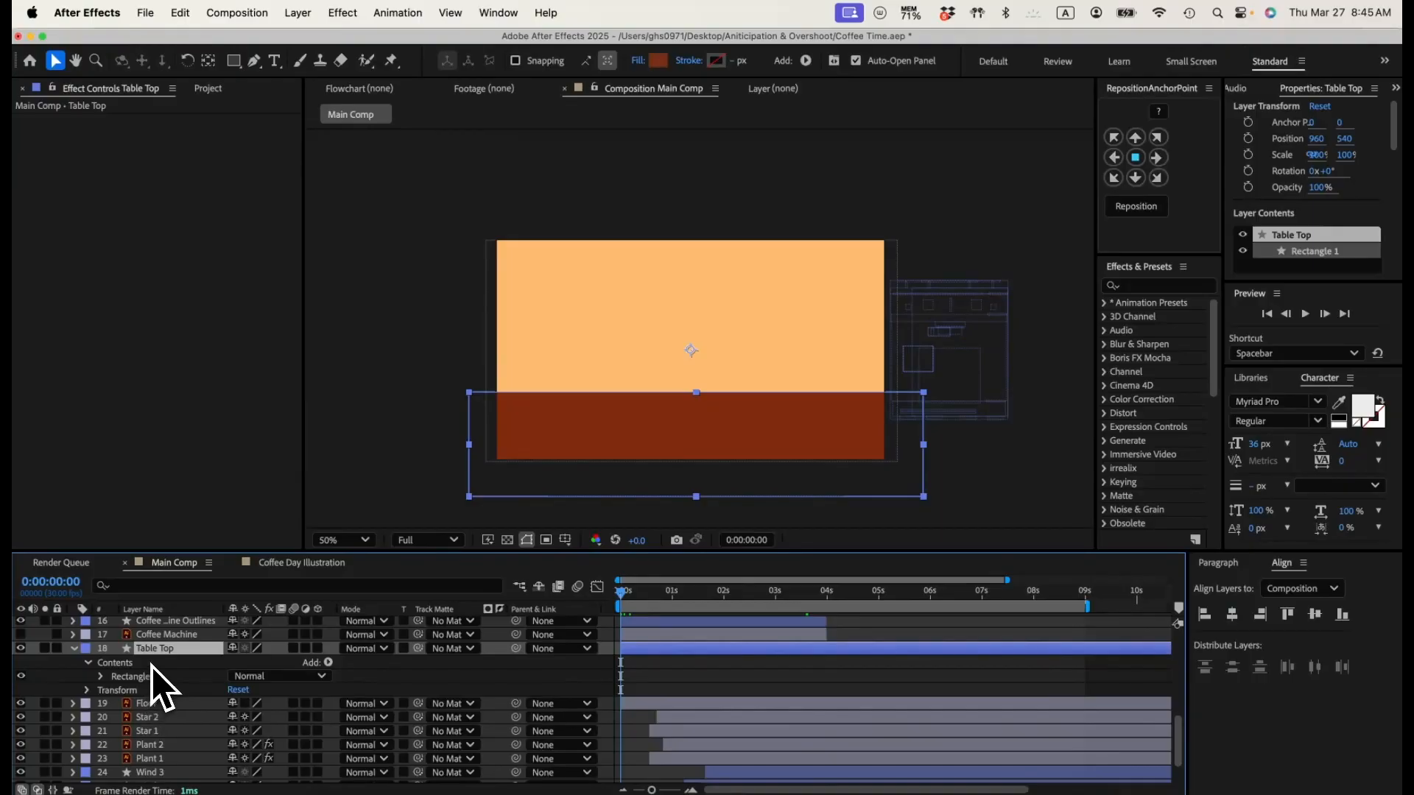
{"action": "key", "text": "s"}
{"action": "key", "text": "shift+p"}
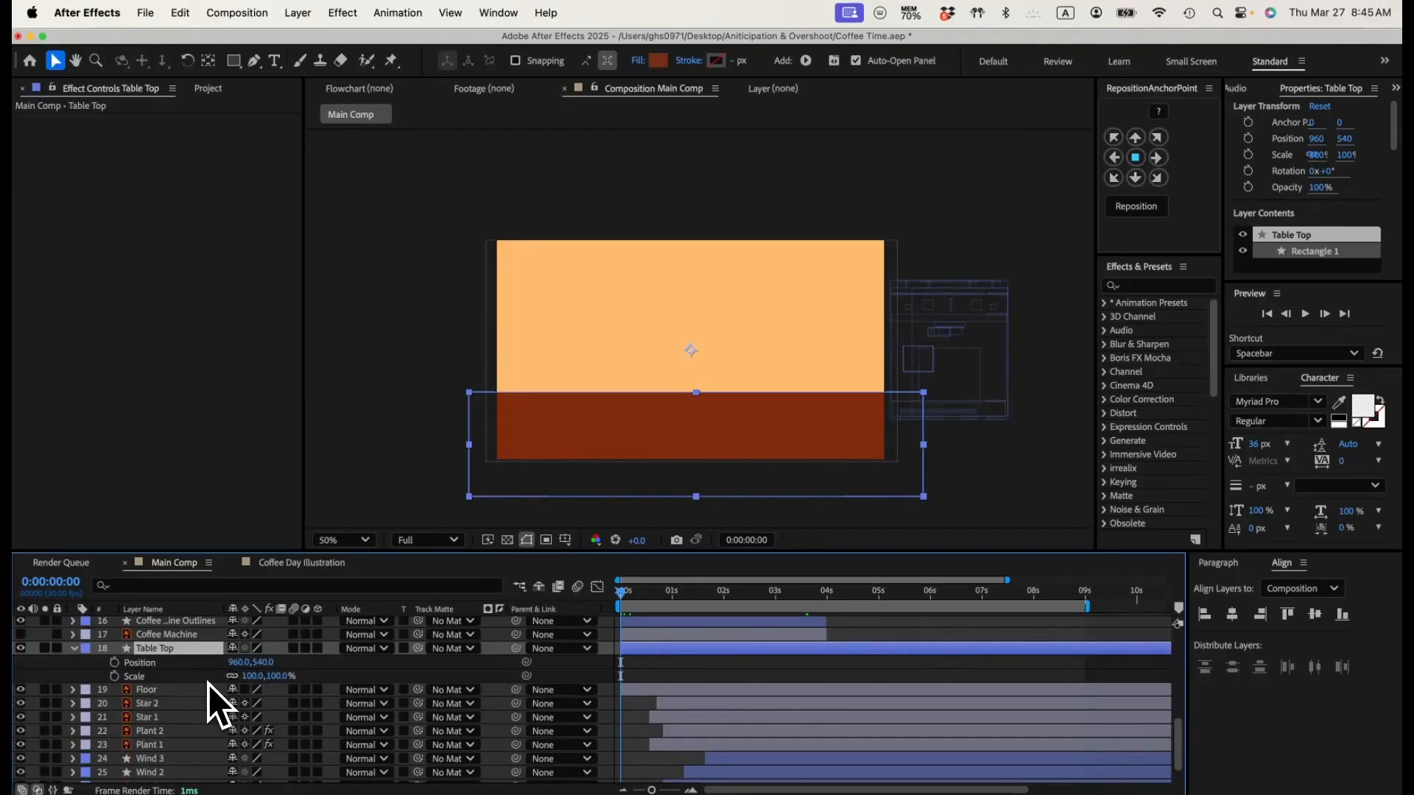
{"action": "left_click", "coordinate": [235, 677]}
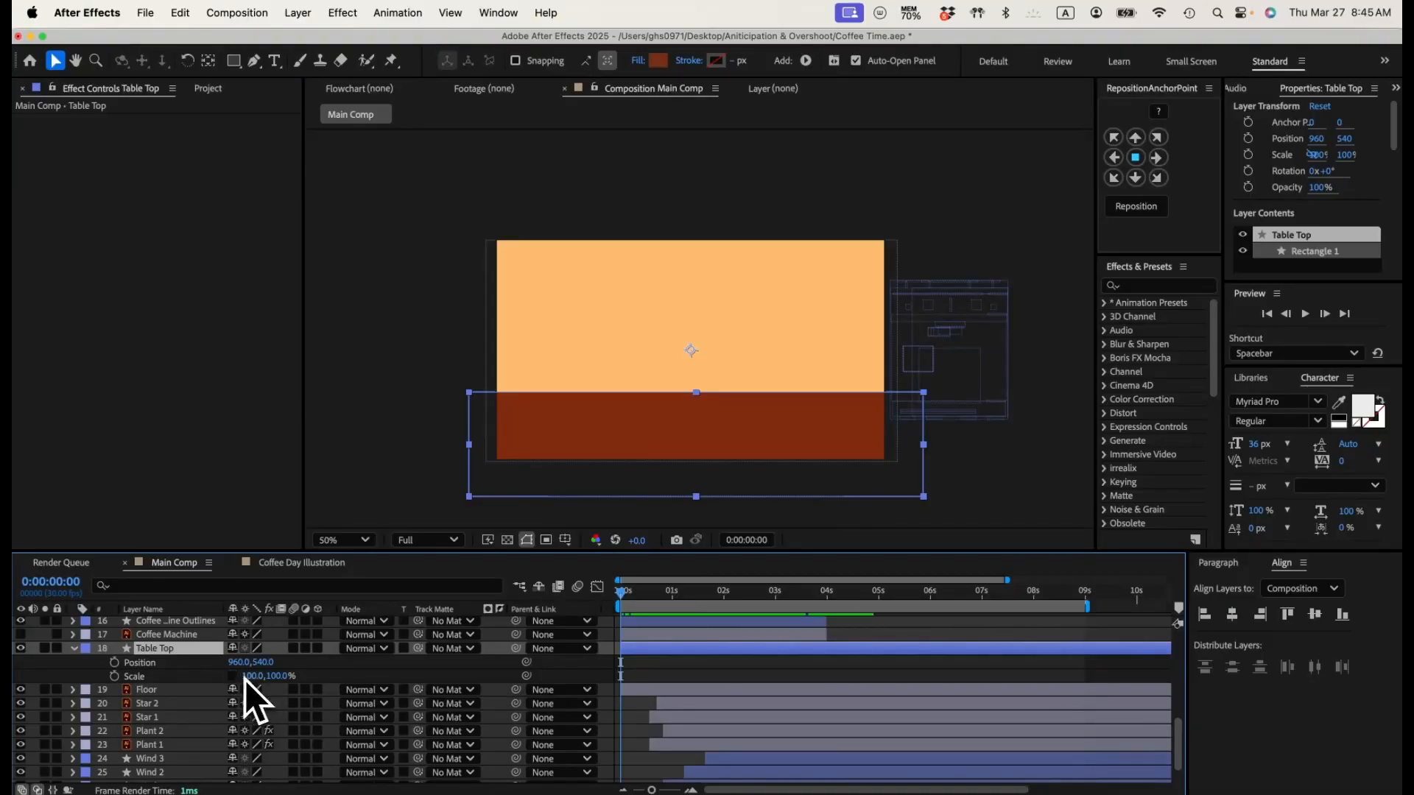
{"action": "left_click", "coordinate": [324, 675]}
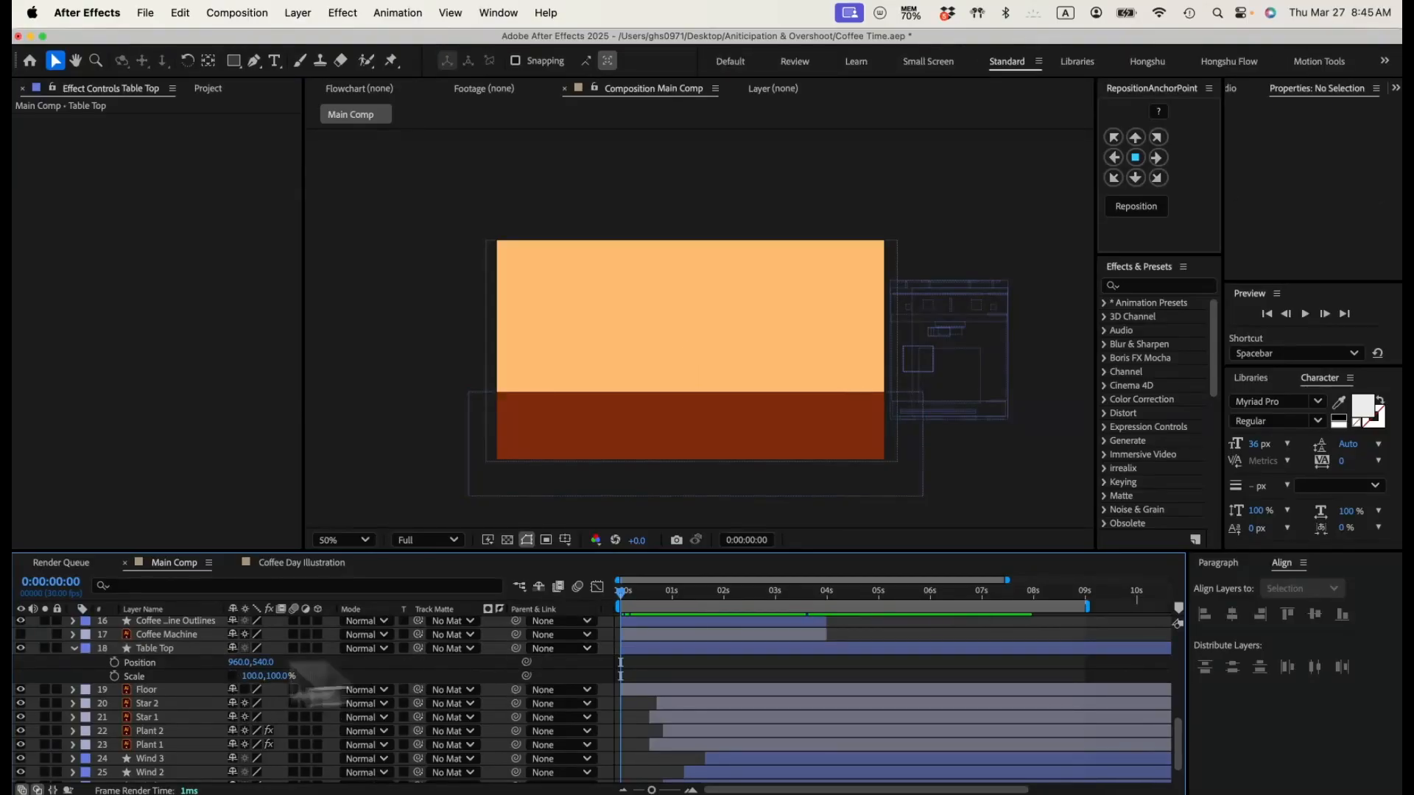
Step: Add position and scale keyframes to Table Top at 0:00:00:00 and lower its Y position to 784
{"action": "left_click", "coordinate": [115, 662]}
{"action": "left_click", "coordinate": [115, 676]}
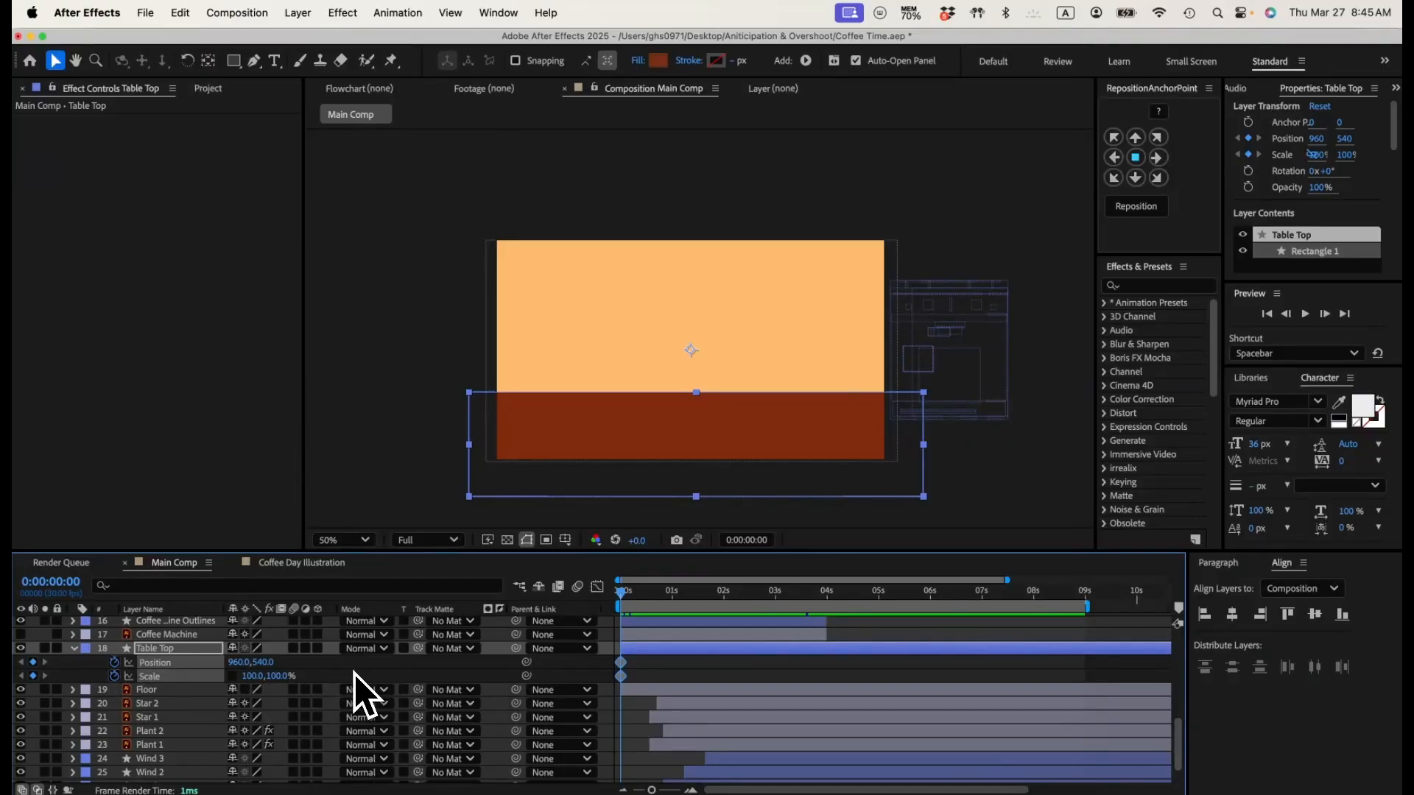
{"action": "left_click_drag", "start_coordinate": [261, 662], "coordinate": [460, 664]}
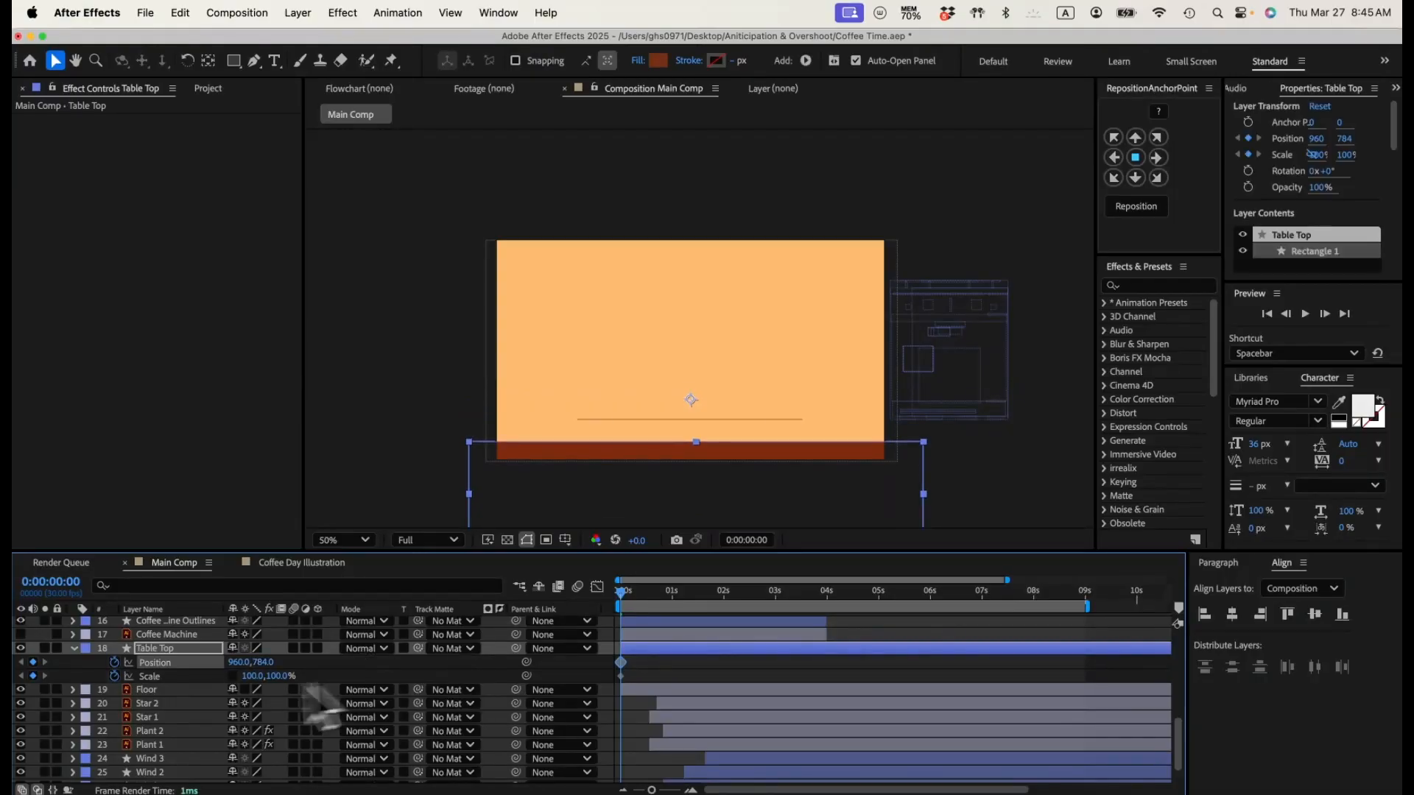
Step: Hide the Floor layer so its line no longer shows in the composition
{"action": "scroll", "coordinate": [179, 696], "scroll_direction": "up", "scroll_amount": 8}
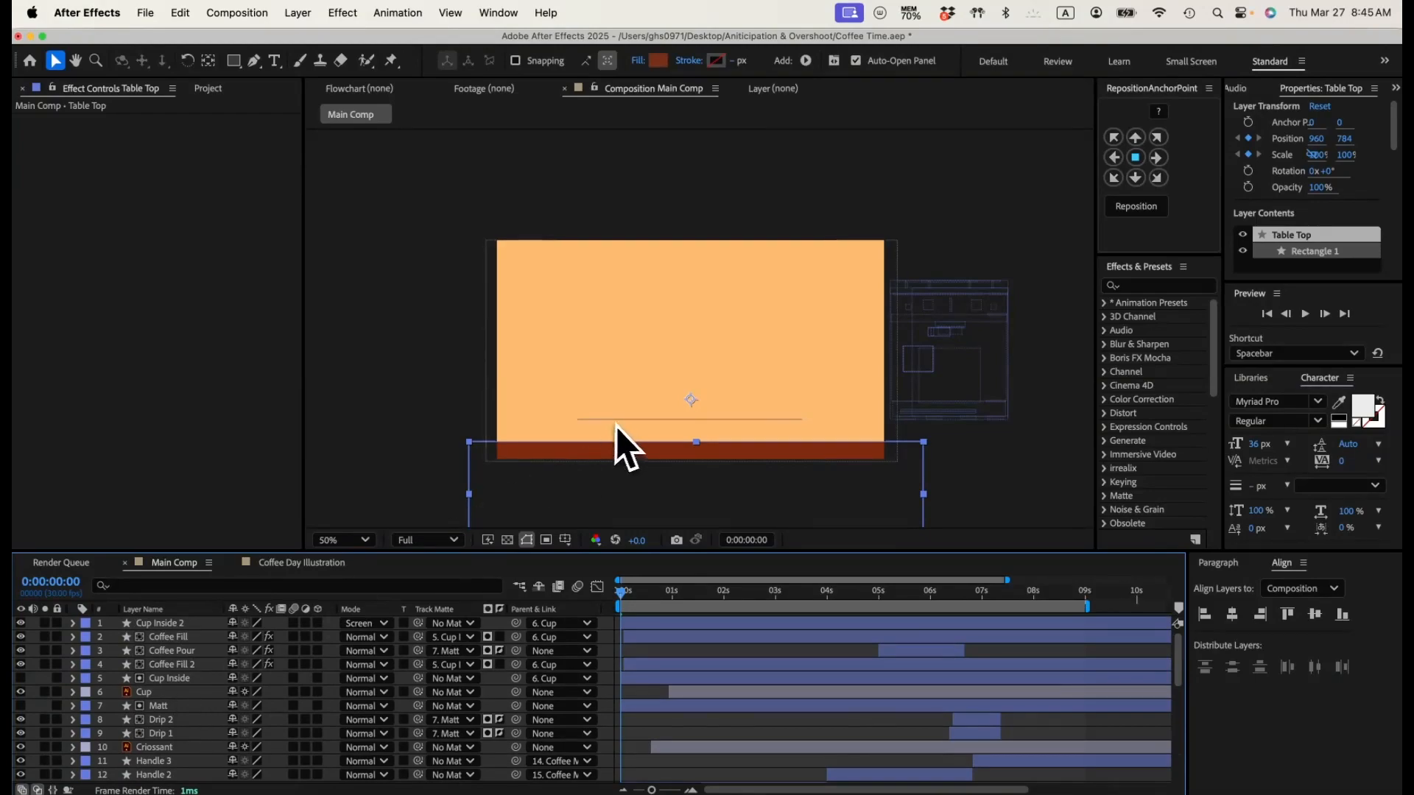
{"action": "scroll", "coordinate": [209, 694], "scroll_direction": "down", "scroll_amount": 8}
{"action": "scroll", "coordinate": [207, 712], "scroll_direction": "down", "scroll_amount": 2}
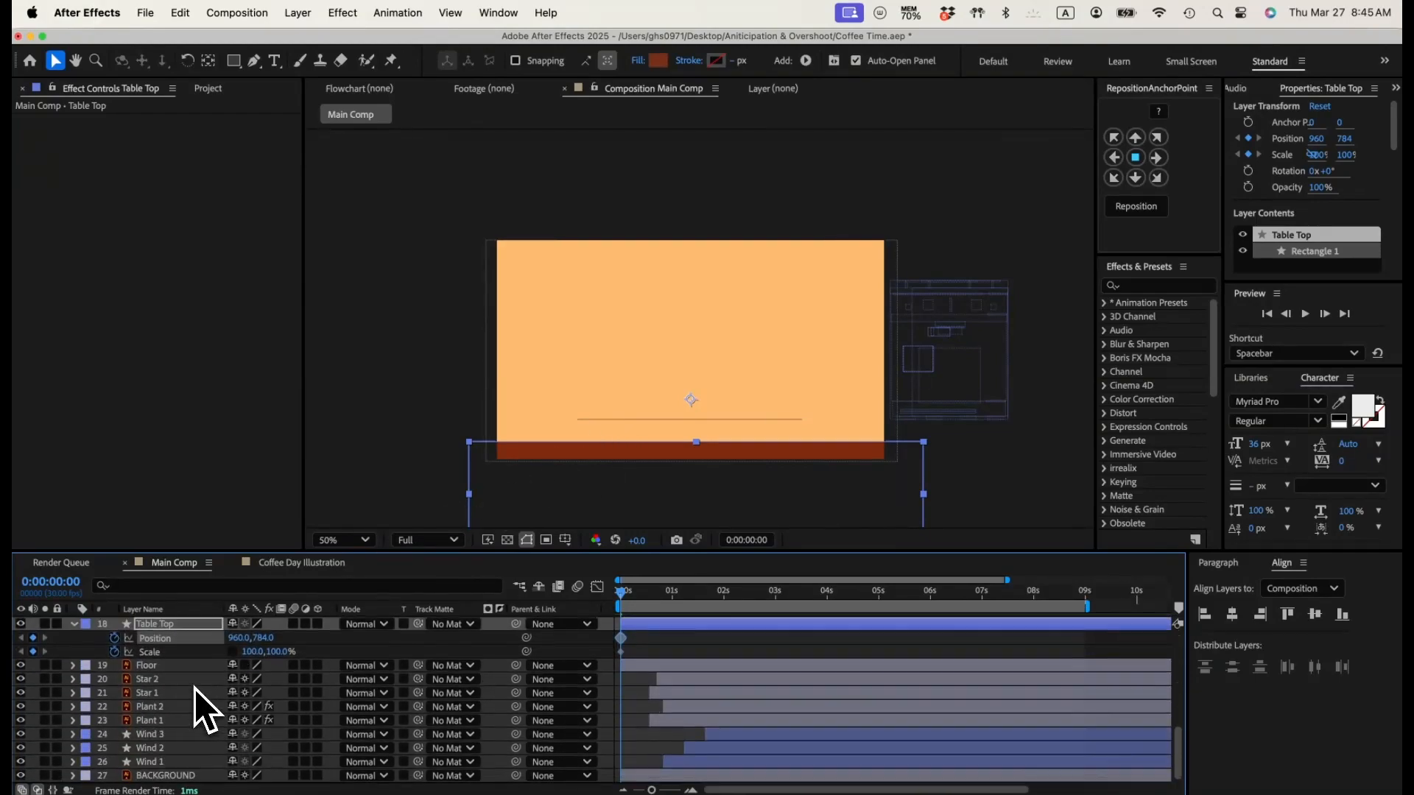
{"action": "left_click", "coordinate": [149, 666]}
{"action": "left_click", "coordinate": [21, 666]}
{"action": "scroll", "coordinate": [188, 683], "scroll_direction": "up", "scroll_amount": 2}
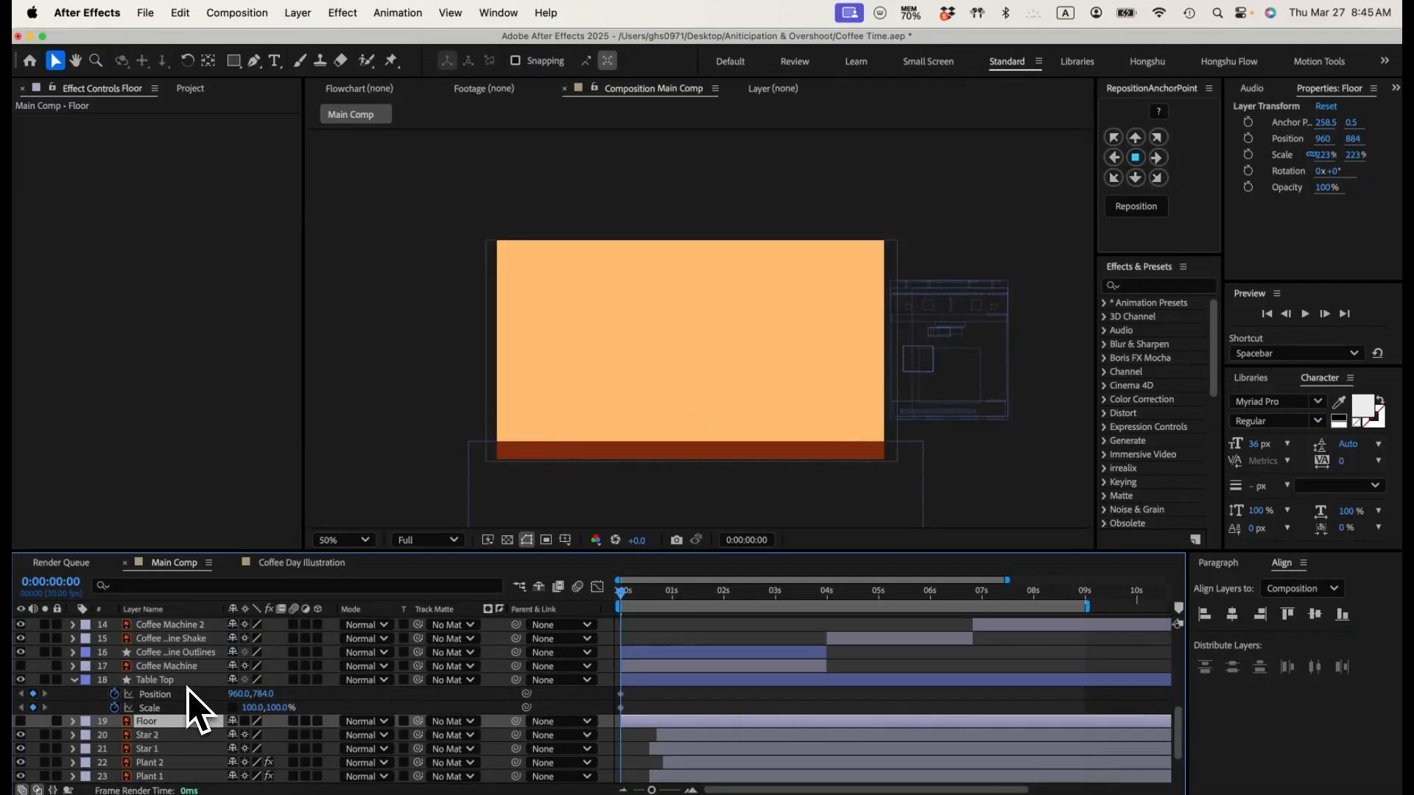
Step: Try stretching Table Top vertically to 235% from its current anchor point, and undo the change
{"action": "left_click", "coordinate": [166, 684]}
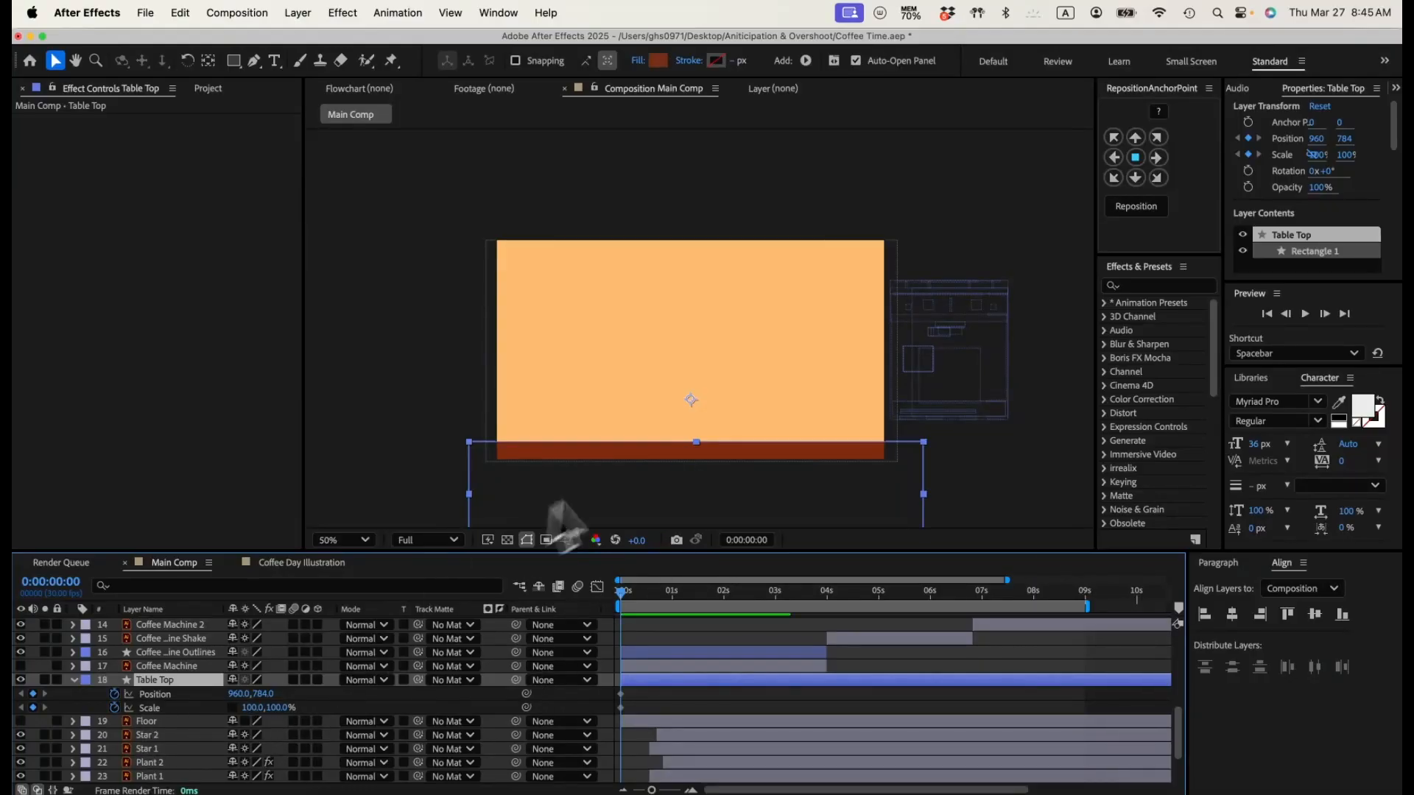
{"action": "key", "text": "space"}
{"action": "left_click_drag", "start_coordinate": [617, 492], "coordinate": [626, 376]}
{"action": "left_click_drag", "start_coordinate": [266, 694], "coordinate": [385, 701]}
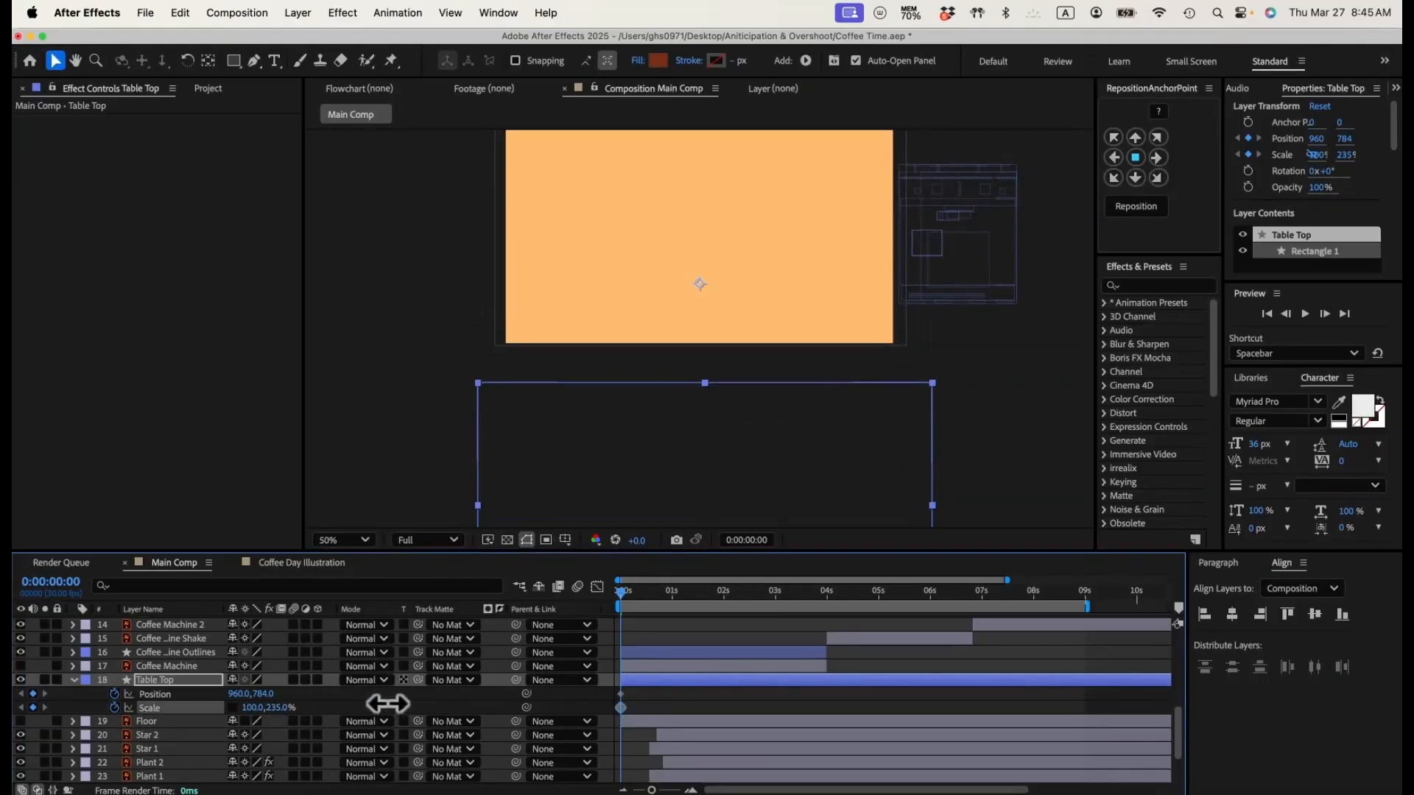
{"action": "key", "text": "super+z"}
Step: Move Table Top's anchor point to the middle of its top edge and set its starting vertical scale to 172%
{"action": "left_click", "coordinate": [209, 61]}
{"action": "left_click_drag", "start_coordinate": [699, 283], "coordinate": [704, 325]}
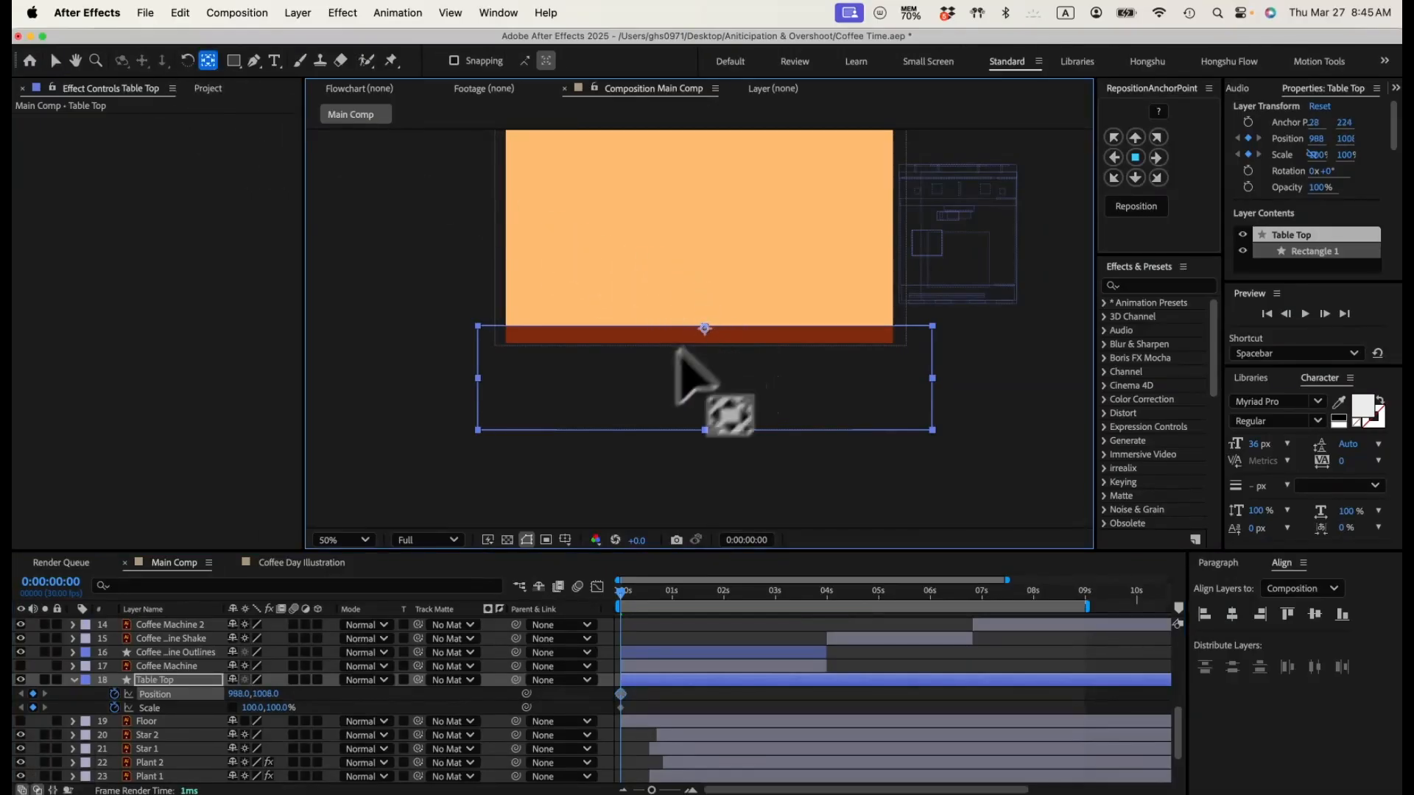
{"action": "left_click_drag", "start_coordinate": [274, 708], "coordinate": [337, 703]}
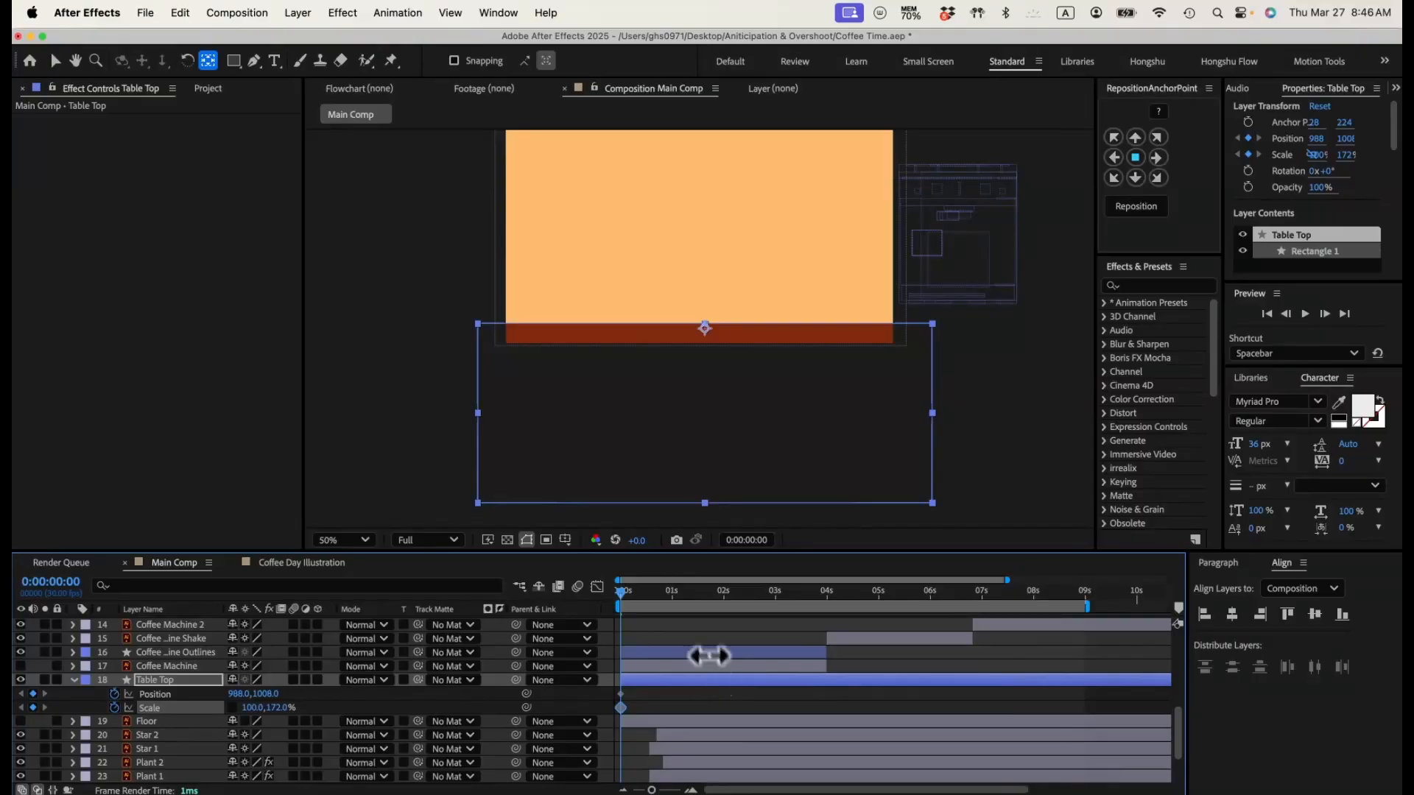
Step: At 0:00:01:00, keyframe Table Top with a Y position of 727 and a vertical scale of 54%
{"action": "left_click", "coordinate": [675, 596]}
{"action": "left_click", "coordinate": [658, 626]}
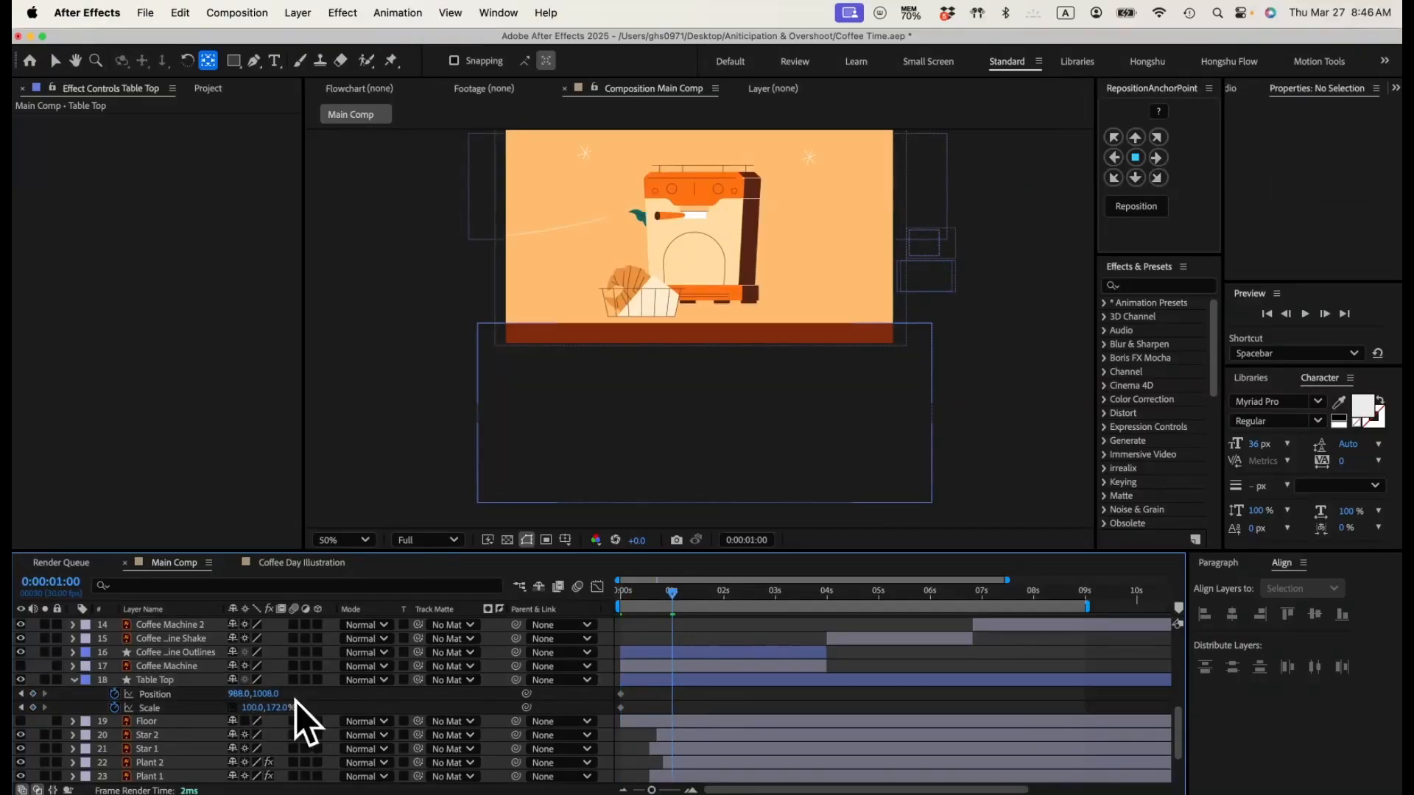
{"action": "left_click_drag", "start_coordinate": [266, 694], "coordinate": [76, 665]}
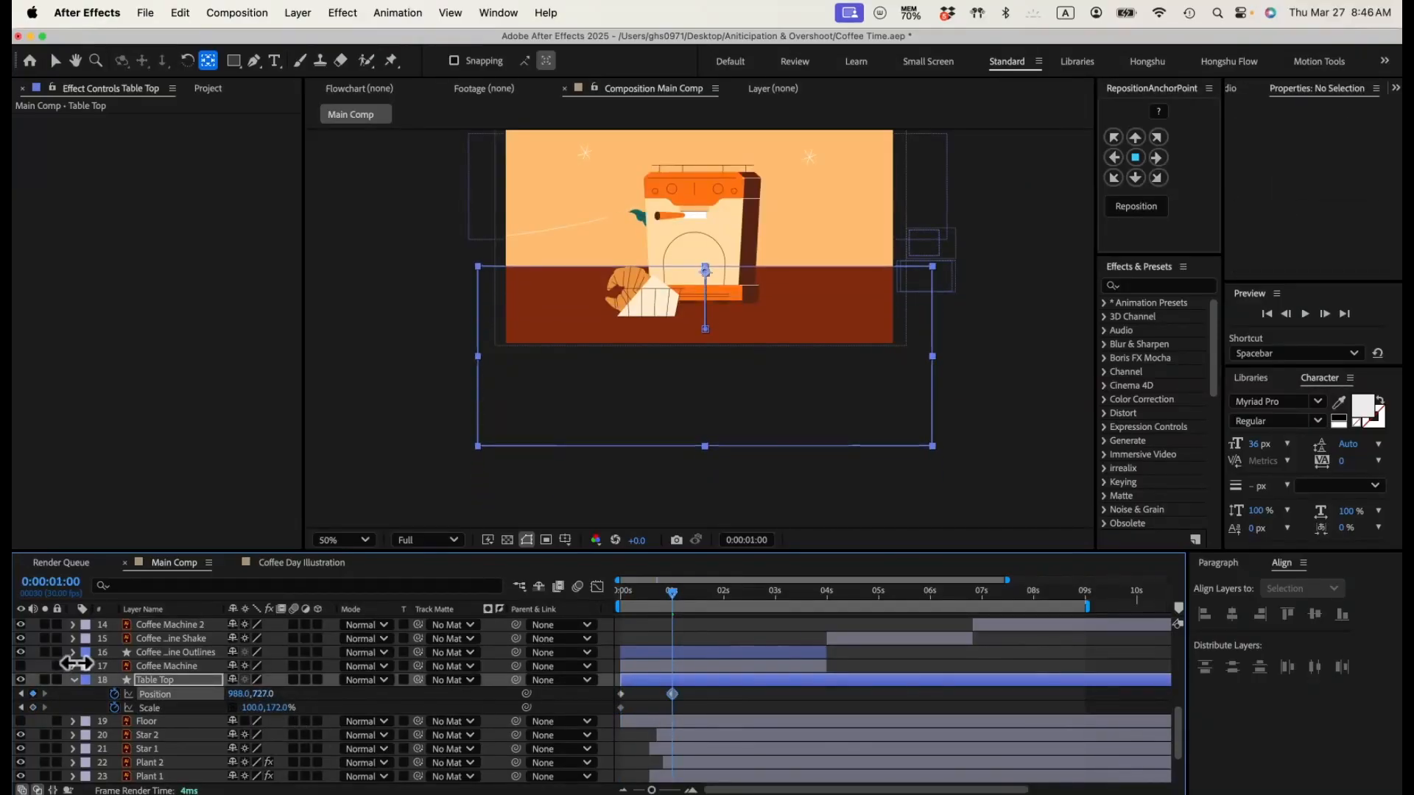
{"action": "left_click_drag", "start_coordinate": [284, 709], "coordinate": [193, 712]}
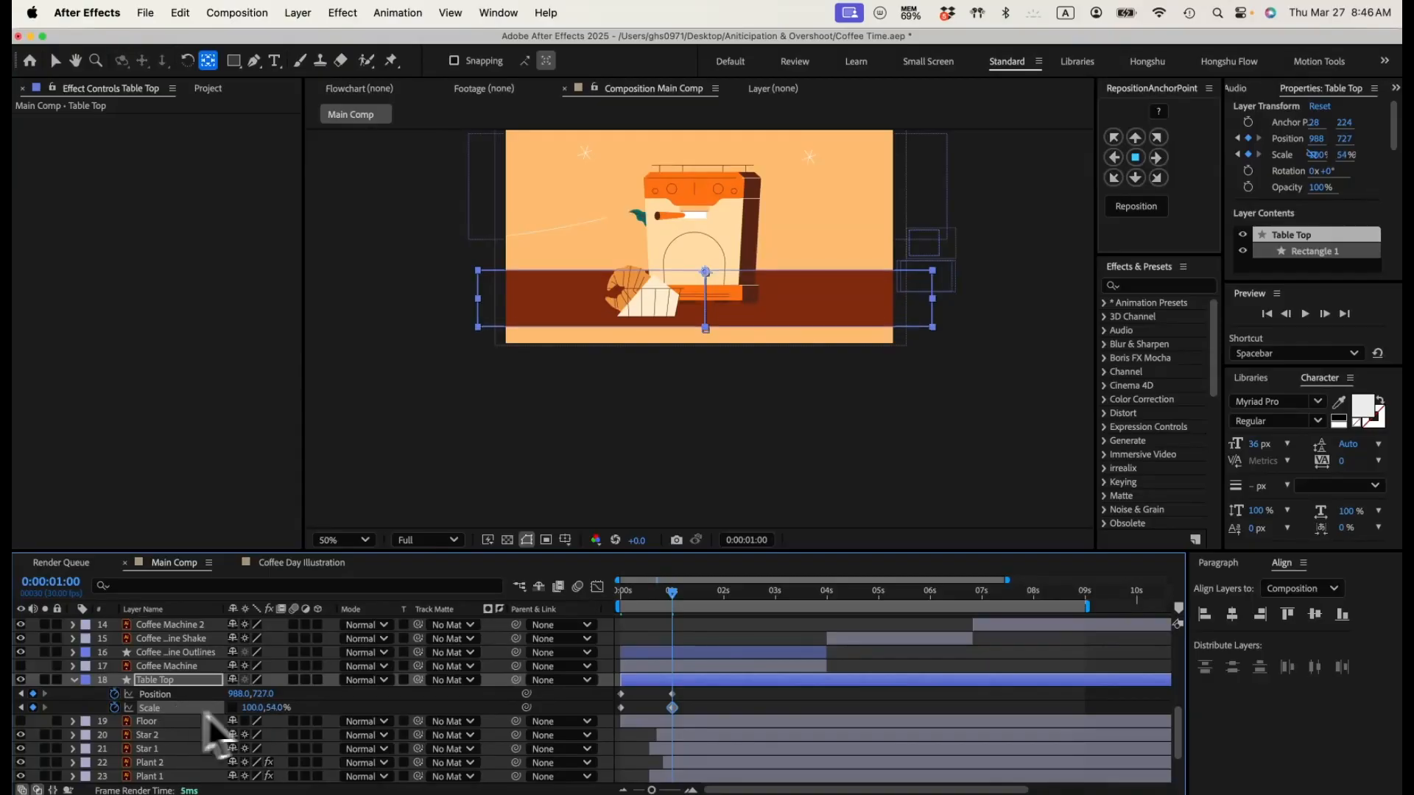
Step: Move Table Top's second scale keyframe to about the two-second mark and check its timing at 0:00:02:02
{"action": "left_click", "coordinate": [755, 696]}
{"action": "left_click_drag", "start_coordinate": [608, 598], "coordinate": [723, 600]}
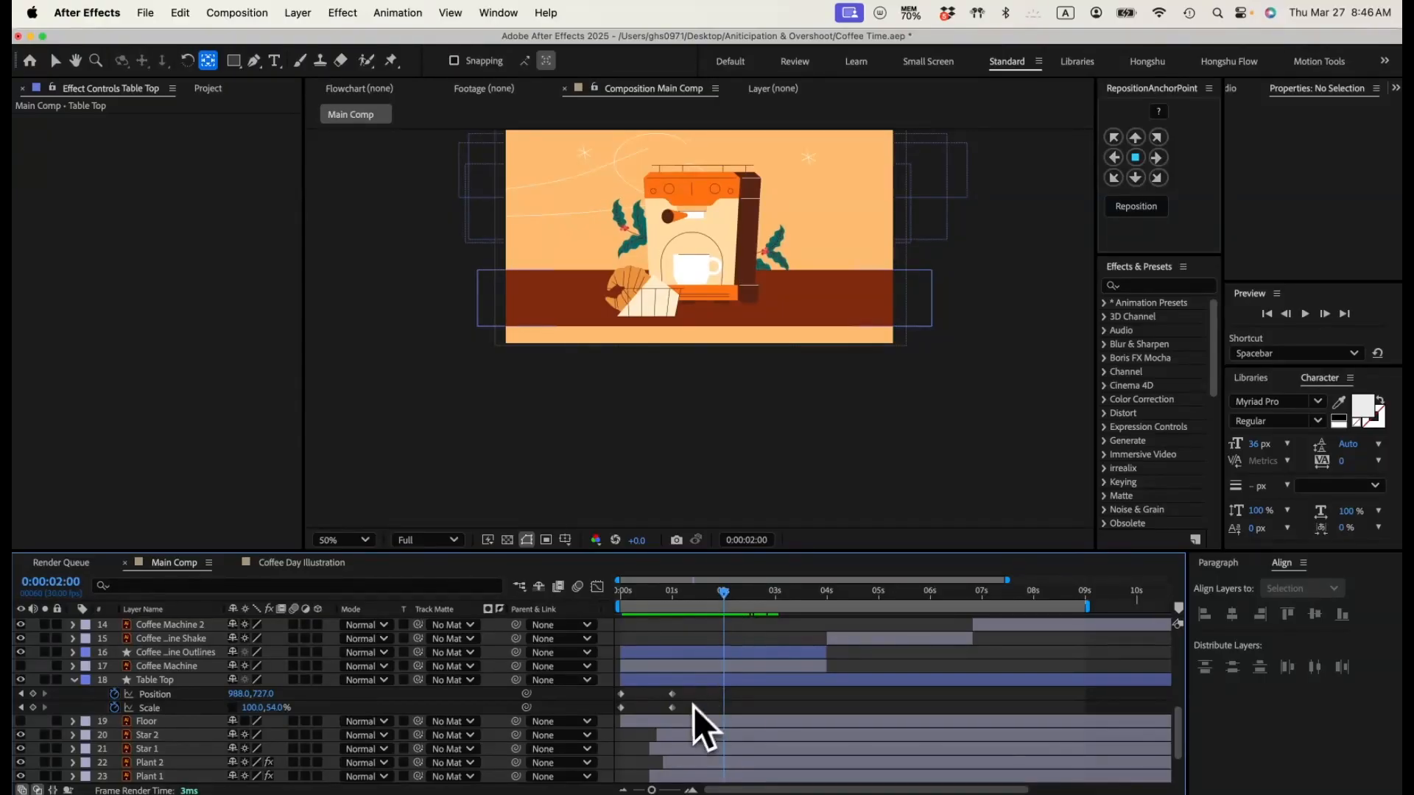
{"action": "left_click_drag", "start_coordinate": [672, 707], "coordinate": [727, 709]}
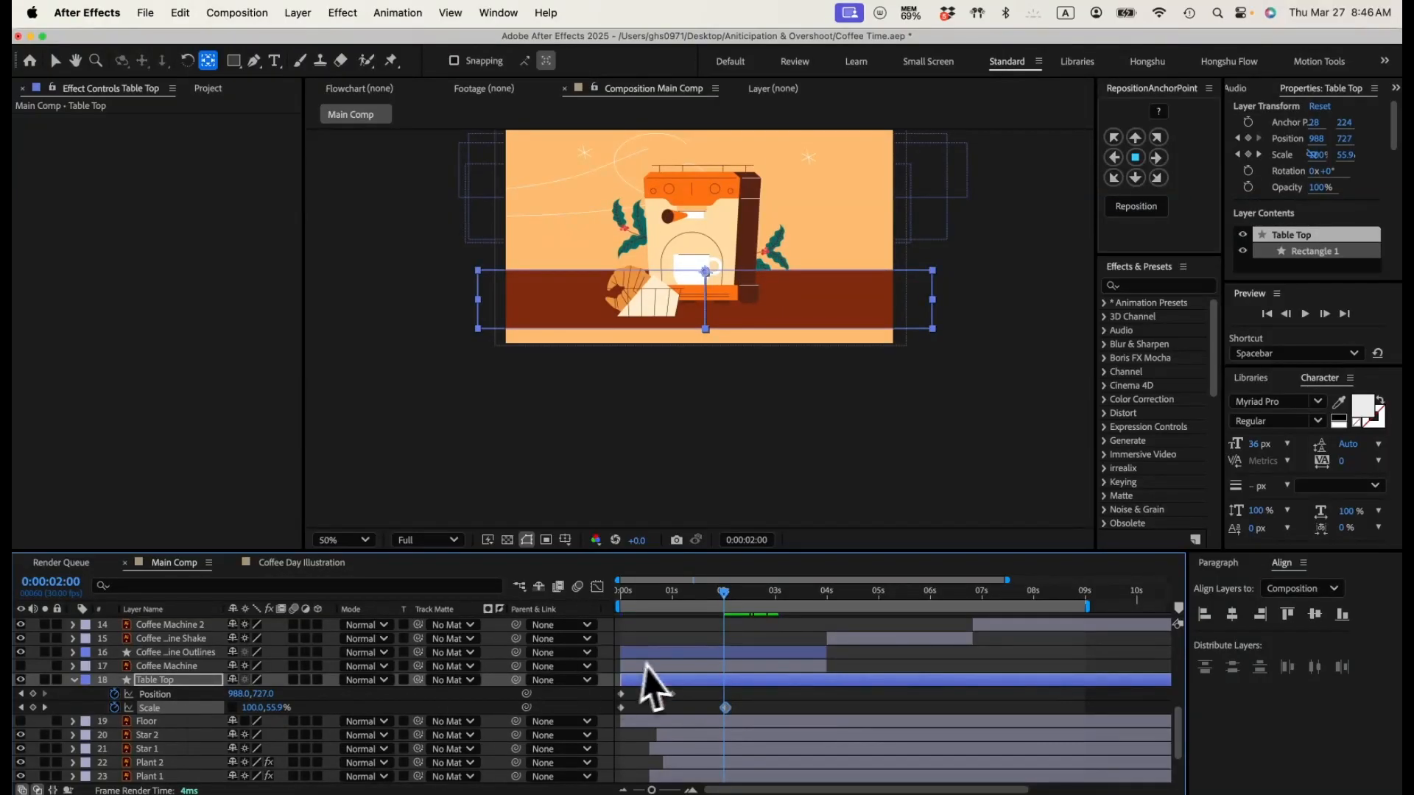
{"action": "left_click", "coordinate": [731, 711]}
{"action": "left_click", "coordinate": [727, 710]}
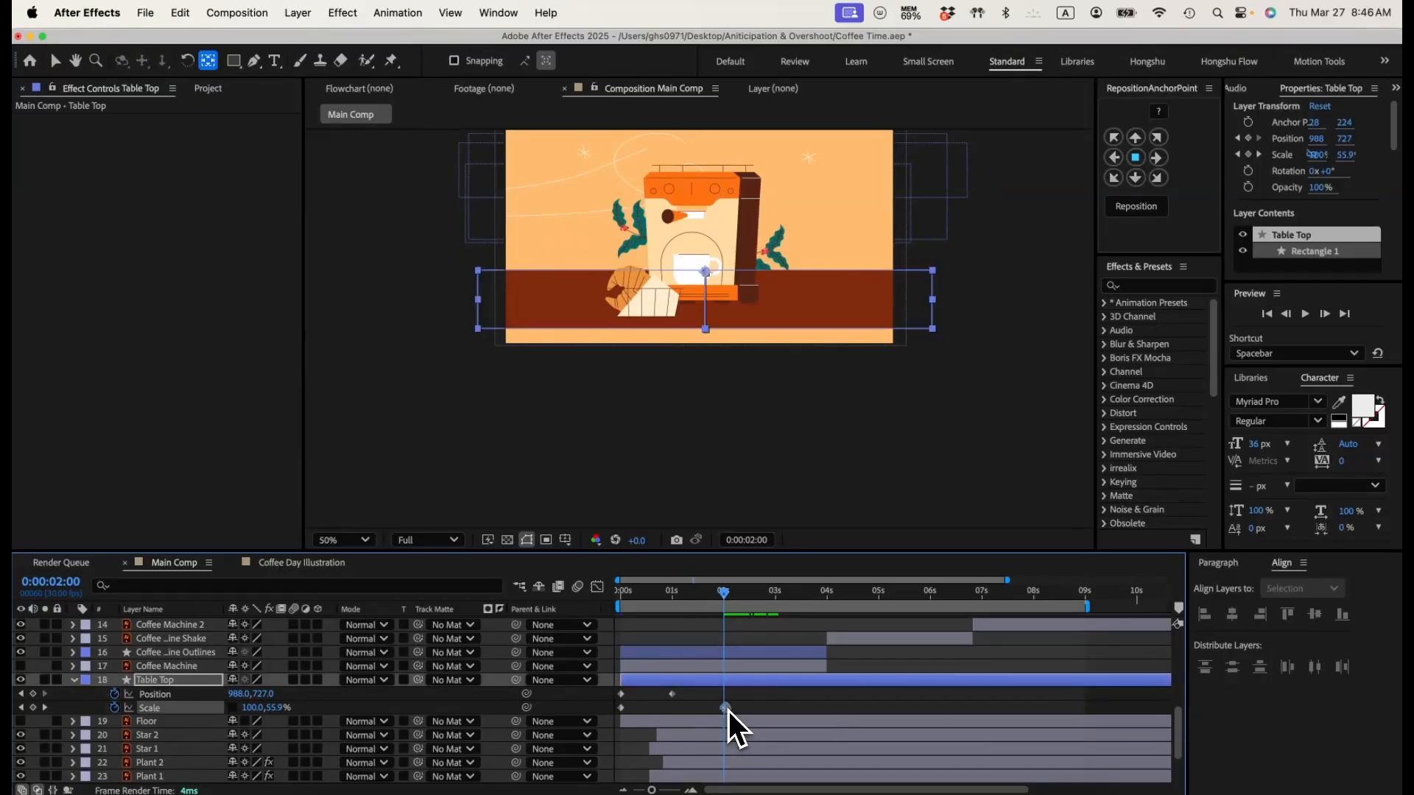
{"action": "mouse_move", "coordinate": [724, 593]}
{"action": "left_mouse_down"}
{"action": "mouse_move", "coordinate": [621, 594]}
{"action": "mouse_move", "coordinate": [723, 595]}
{"action": "left_mouse_up"}
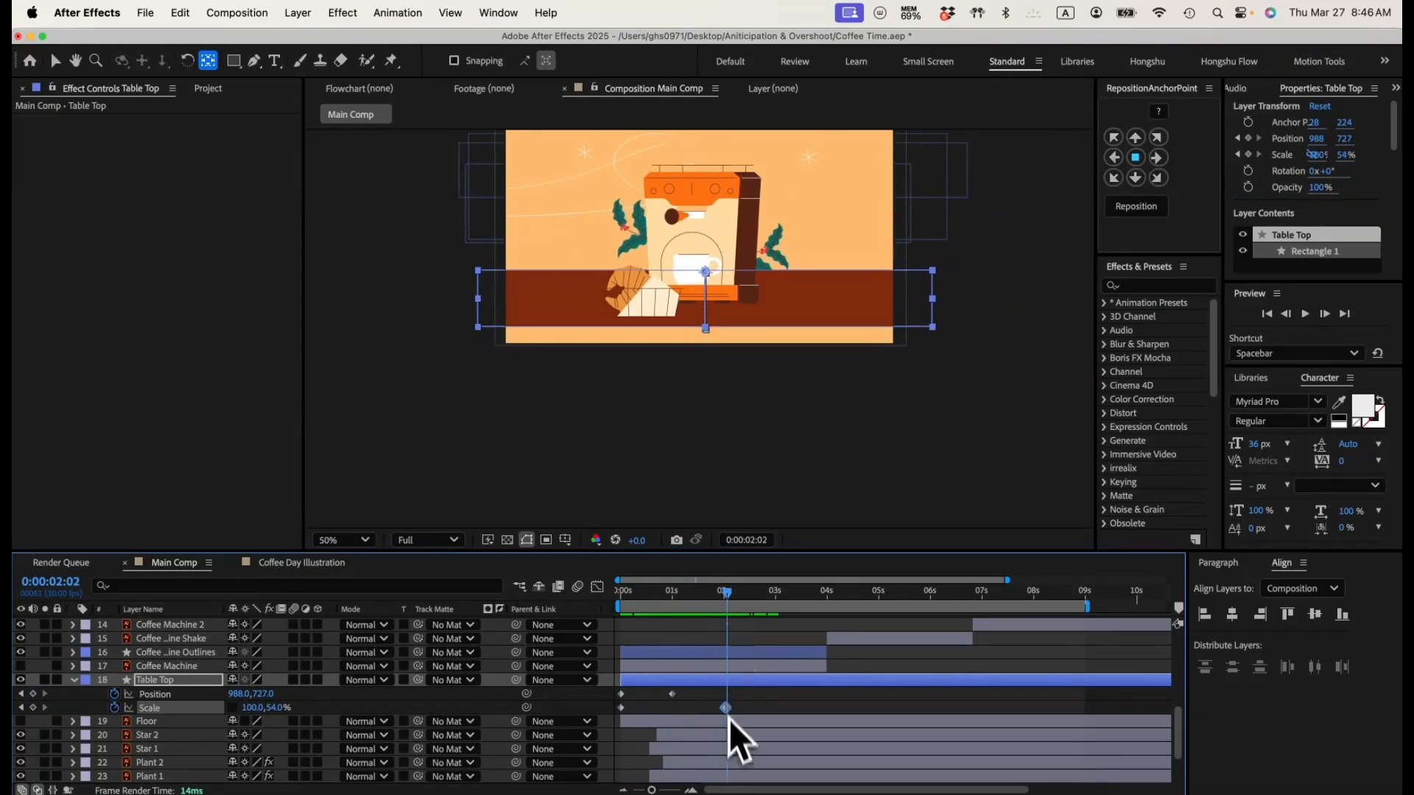
Step: Apply Easy Ease to all of Table Top's position and scale keyframes
{"action": "left_click_drag", "start_coordinate": [746, 695], "coordinate": [607, 710]}
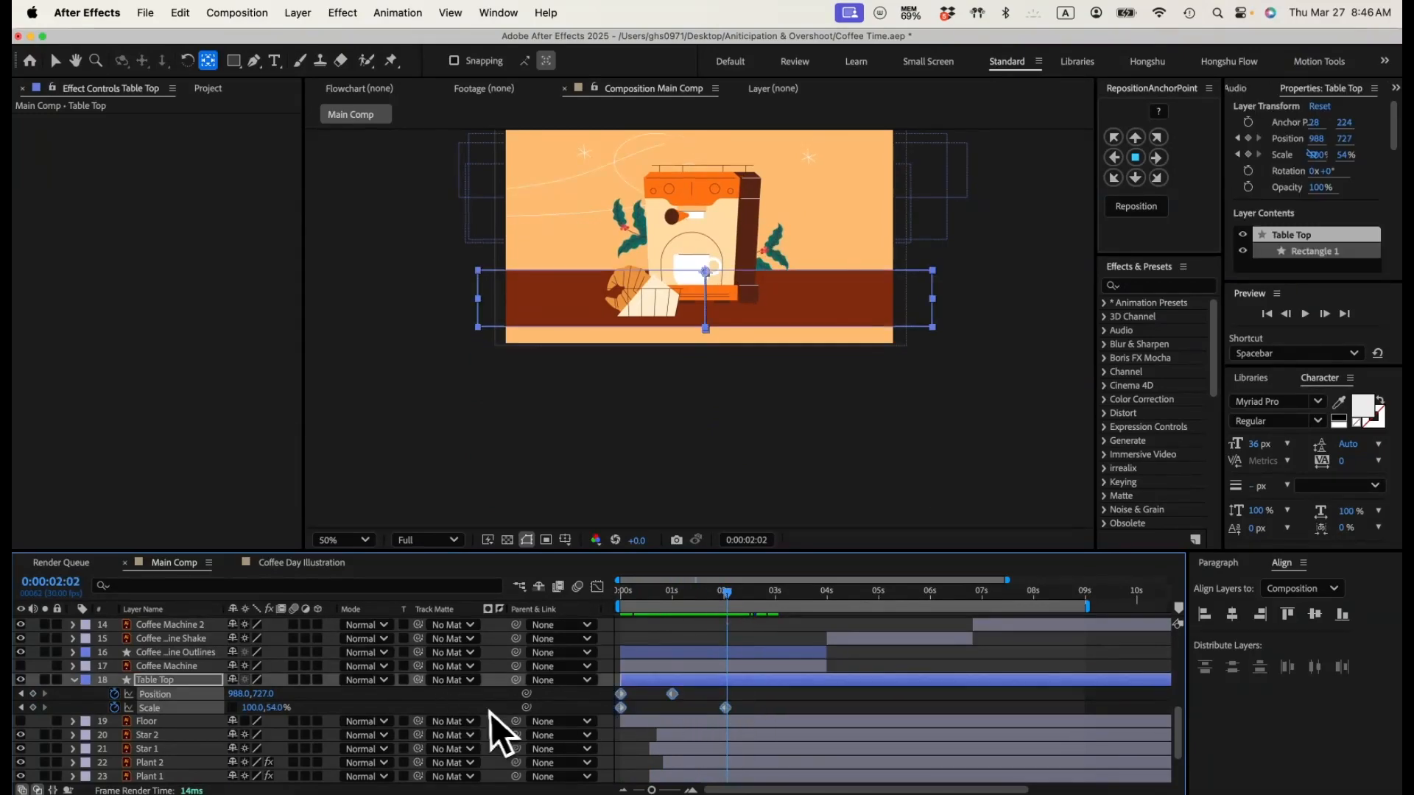
{"action": "key", "text": "F9"}
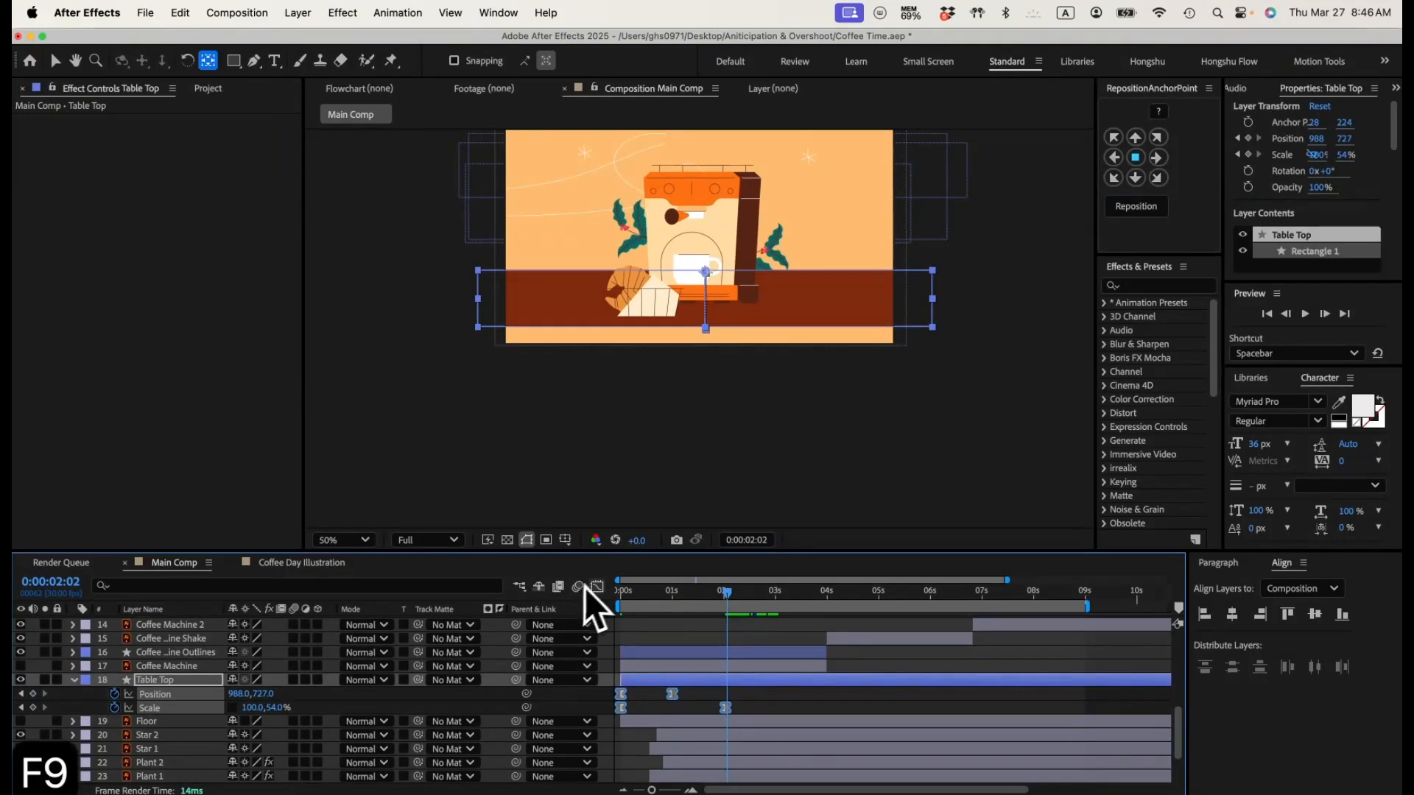
Step: Separate Table Top's position into X and Y dimensions and remove the X Position keyframes
{"action": "left_click", "coordinate": [597, 587]}
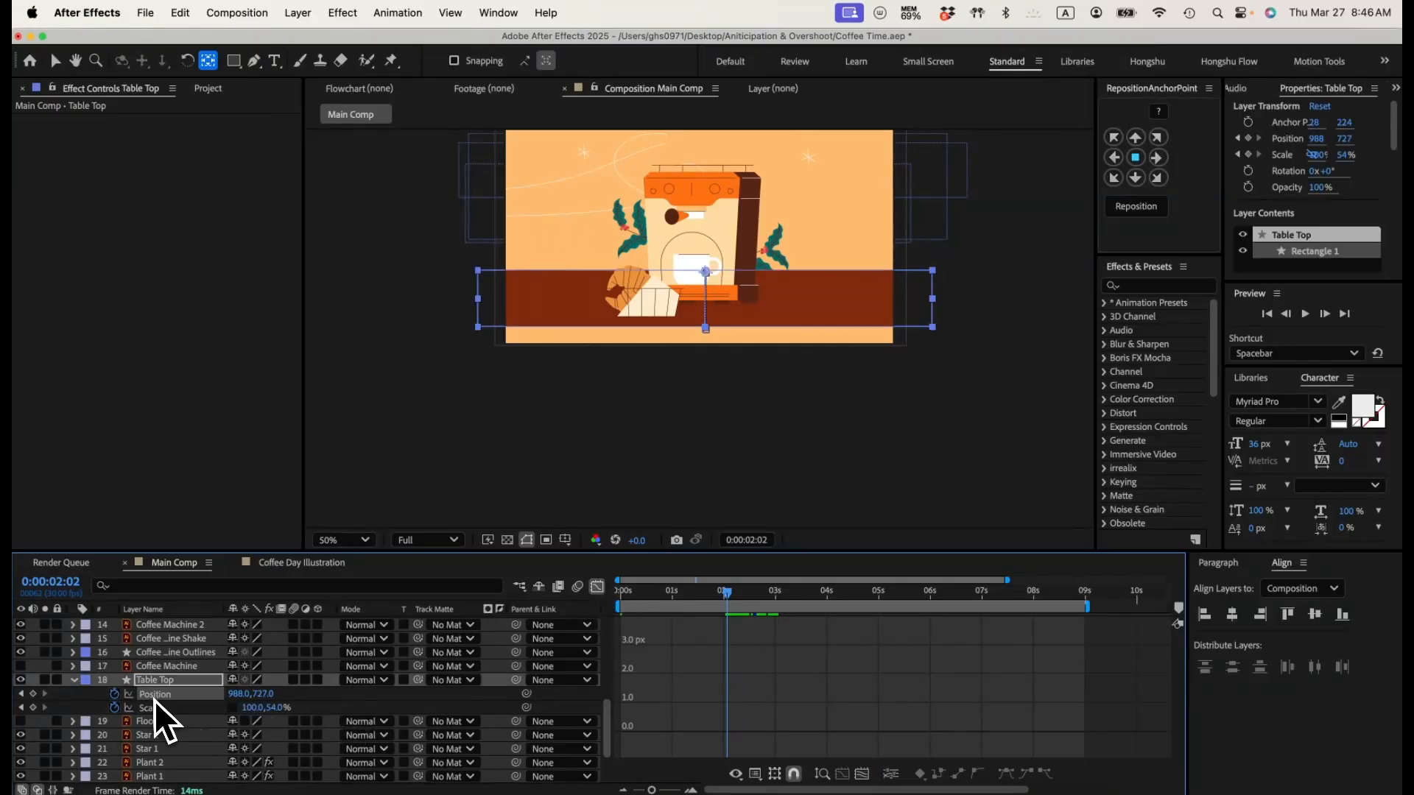
{"action": "left_click", "coordinate": [757, 773]}
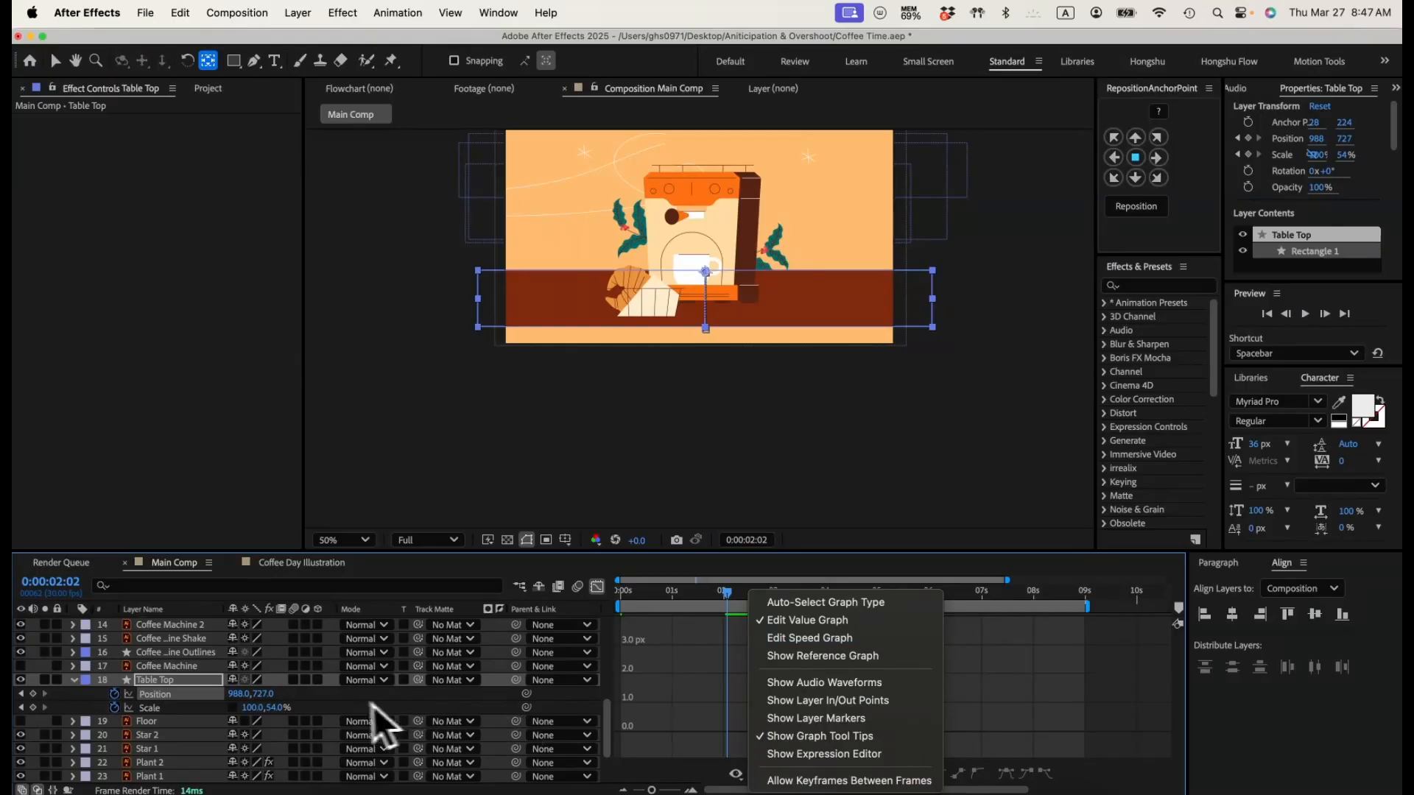
{"action": "left_click", "coordinate": [240, 697]}
{"action": "right_click", "coordinate": [175, 698]}
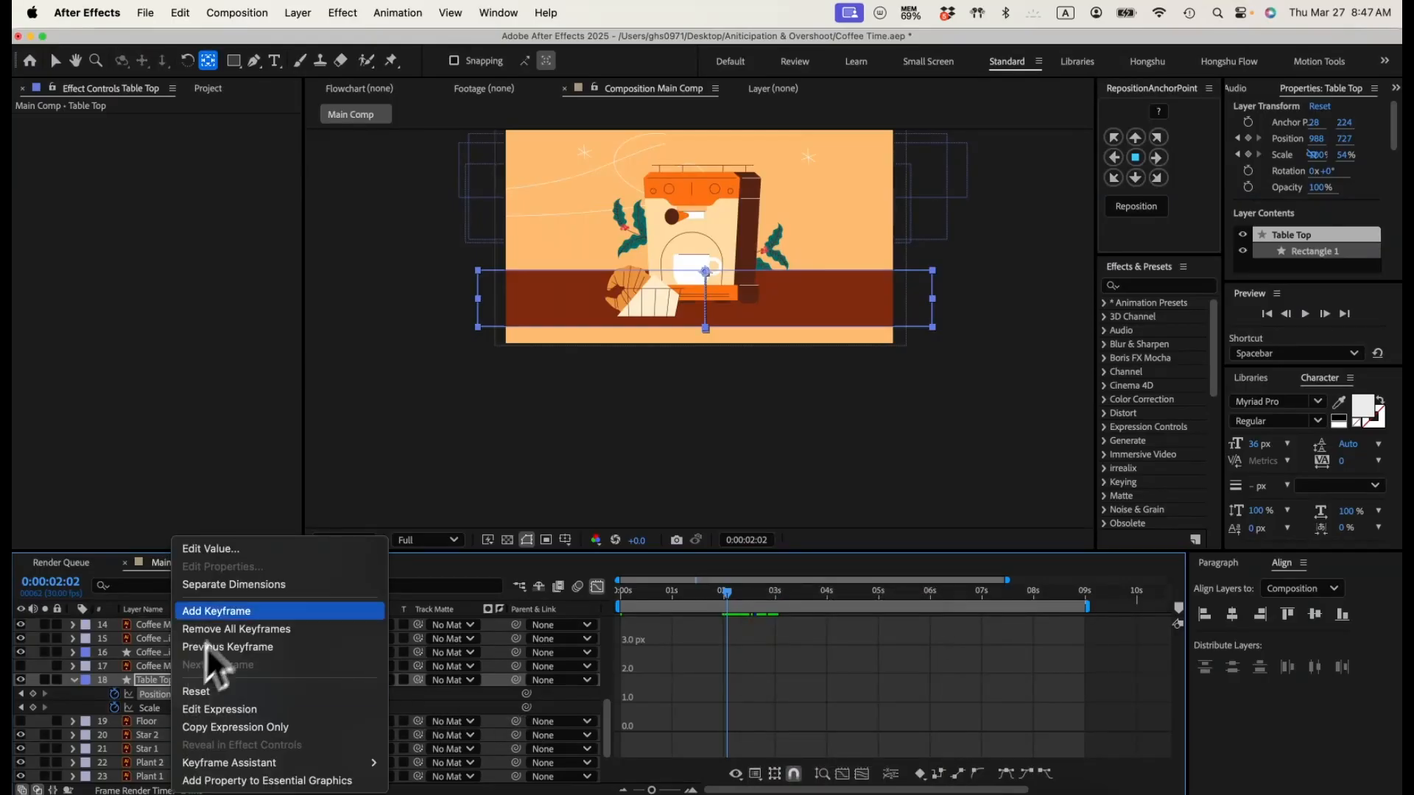
{"action": "left_click", "coordinate": [220, 586]}
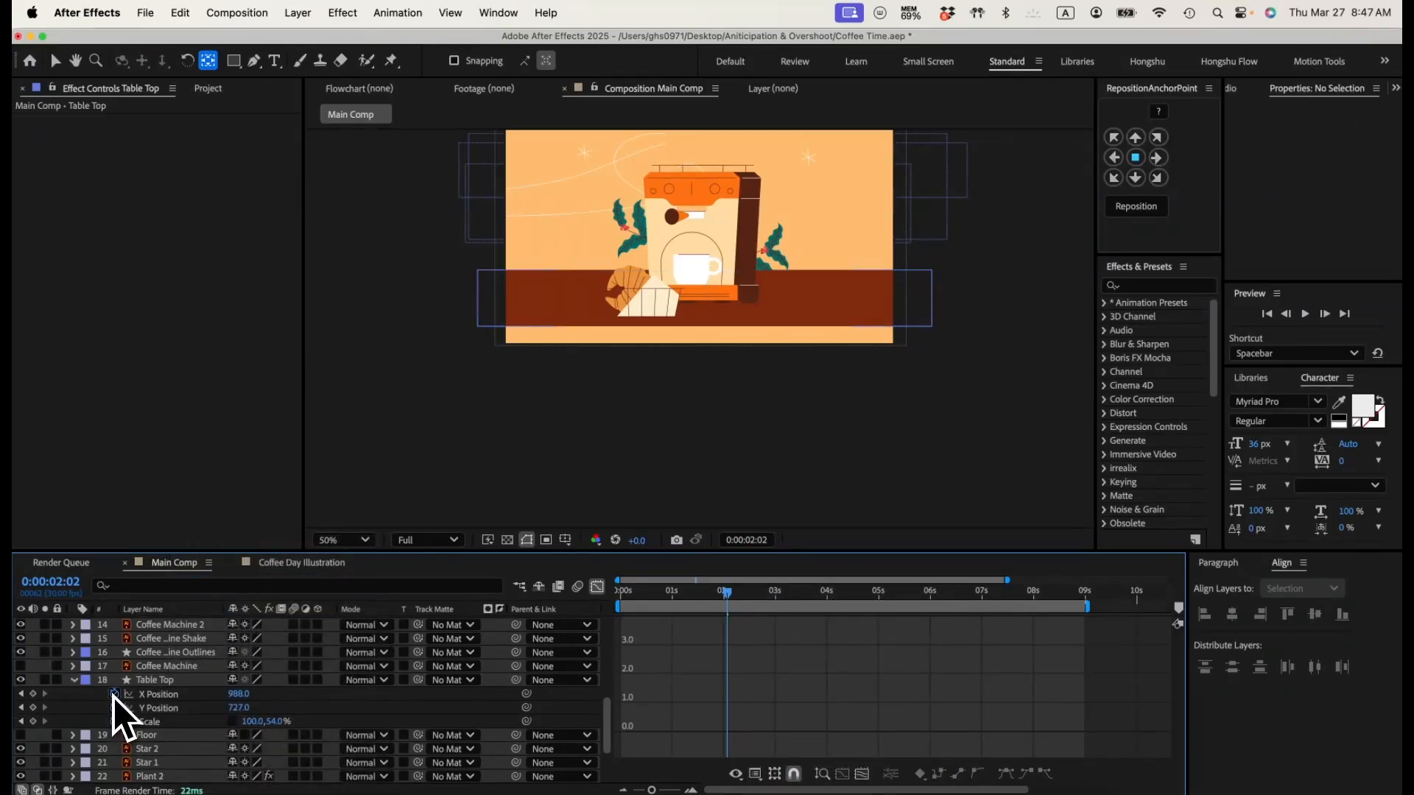
{"action": "left_click", "coordinate": [114, 694]}
Step: Apply Easy Ease to Table Top's first Y Position keyframe and bend its value curve into a steep start
{"action": "left_click", "coordinate": [148, 709]}
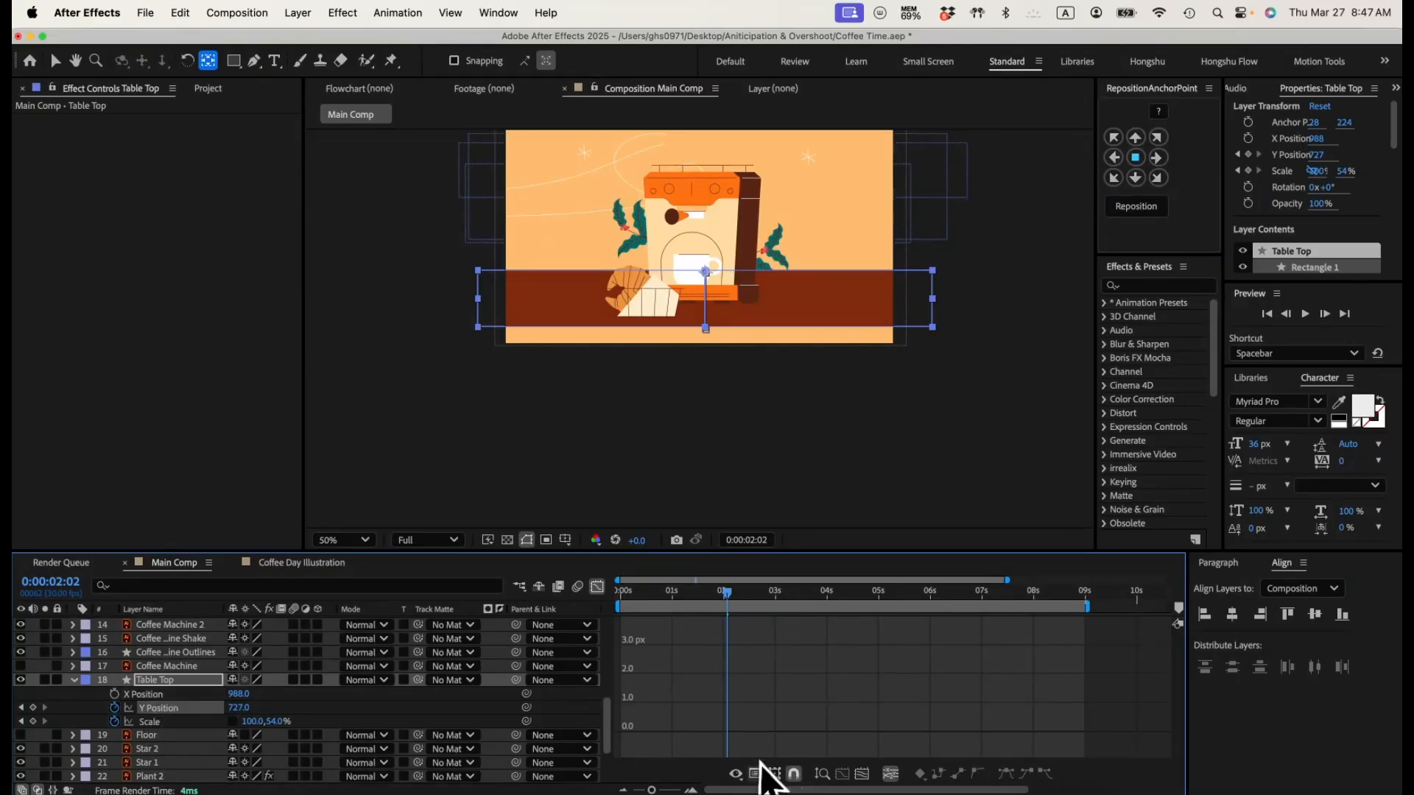
{"action": "left_click", "coordinate": [736, 773]}
{"action": "left_click", "coordinate": [782, 627]}
{"action": "left_click", "coordinate": [864, 774]}
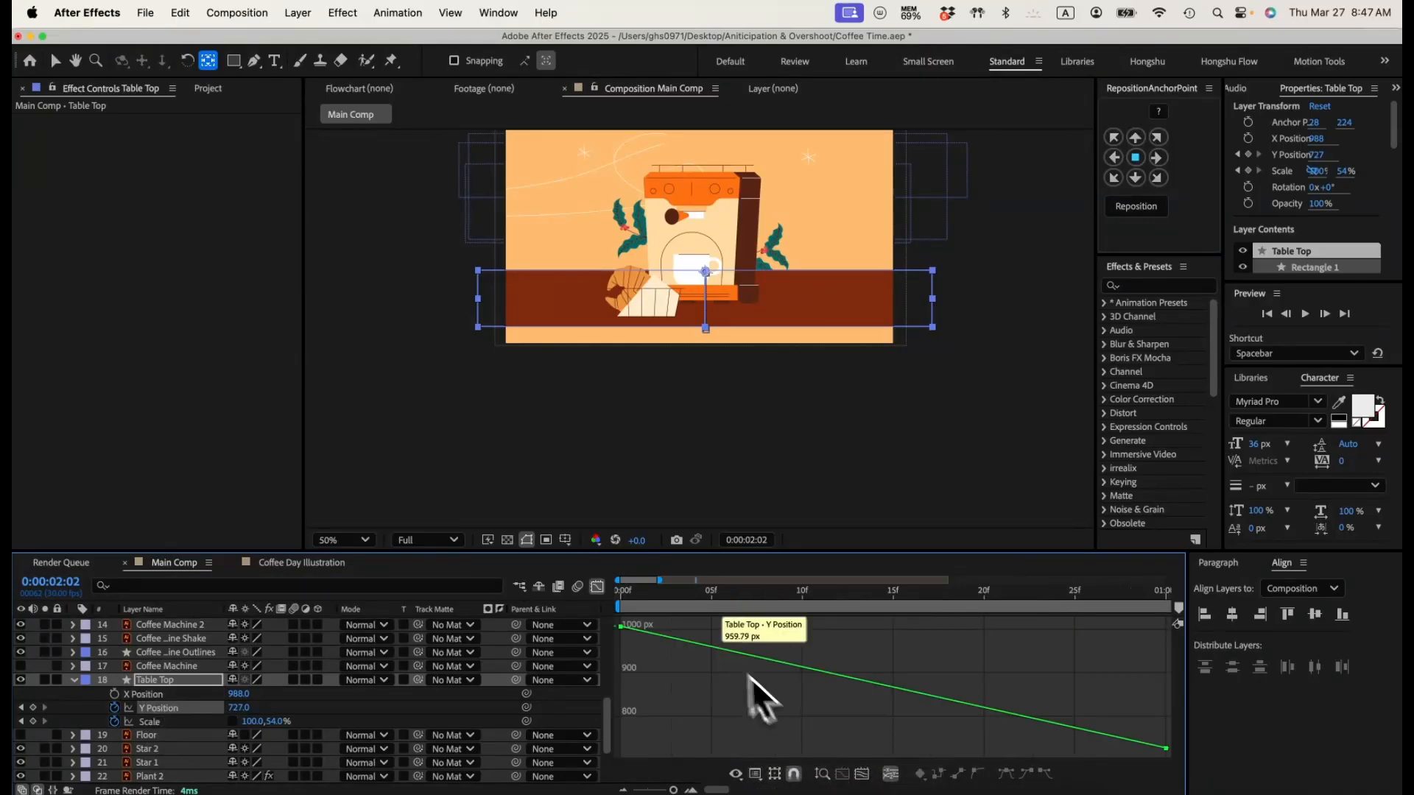
{"action": "left_click", "coordinate": [163, 709]}
{"action": "key", "text": "F9"}
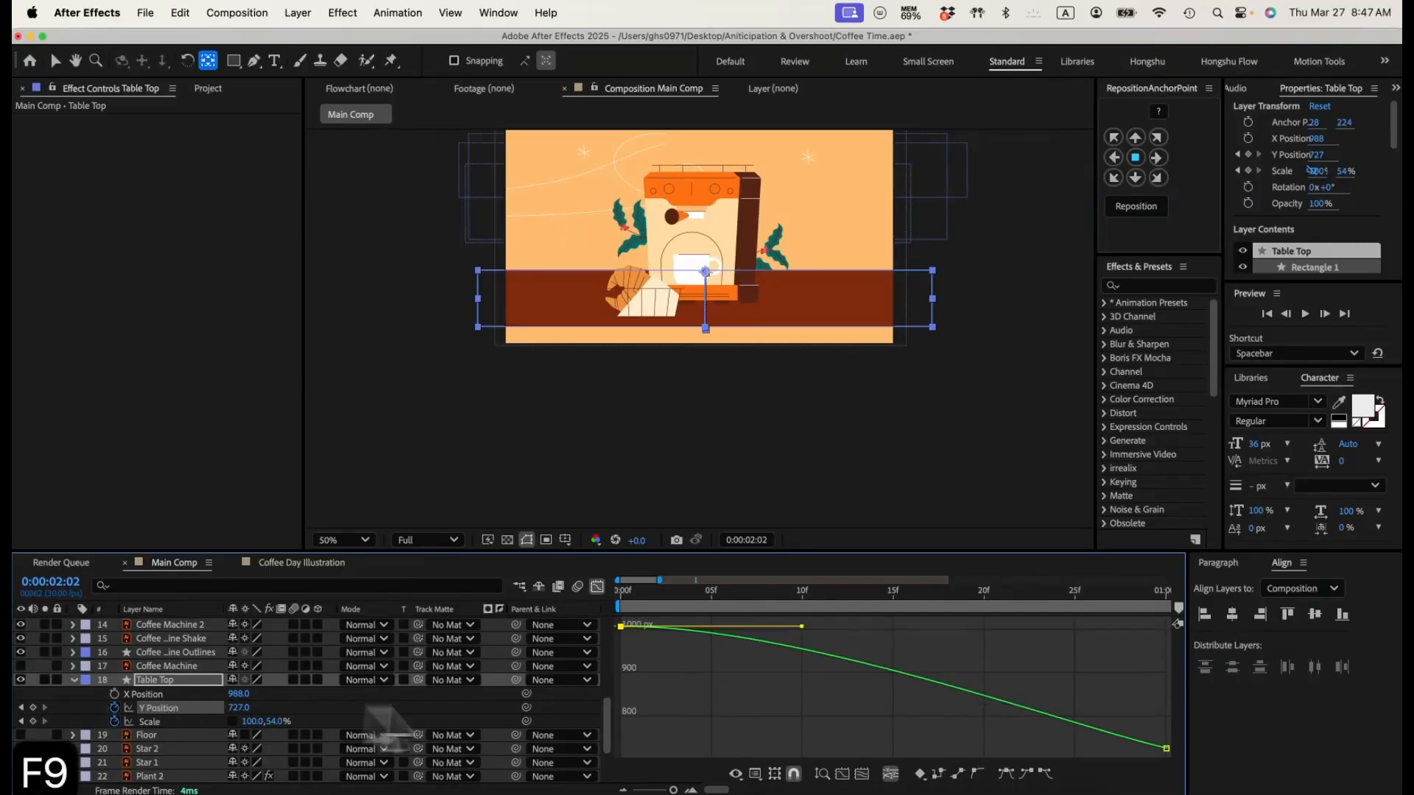
{"action": "left_click_drag", "start_coordinate": [673, 790], "coordinate": [667, 790]}
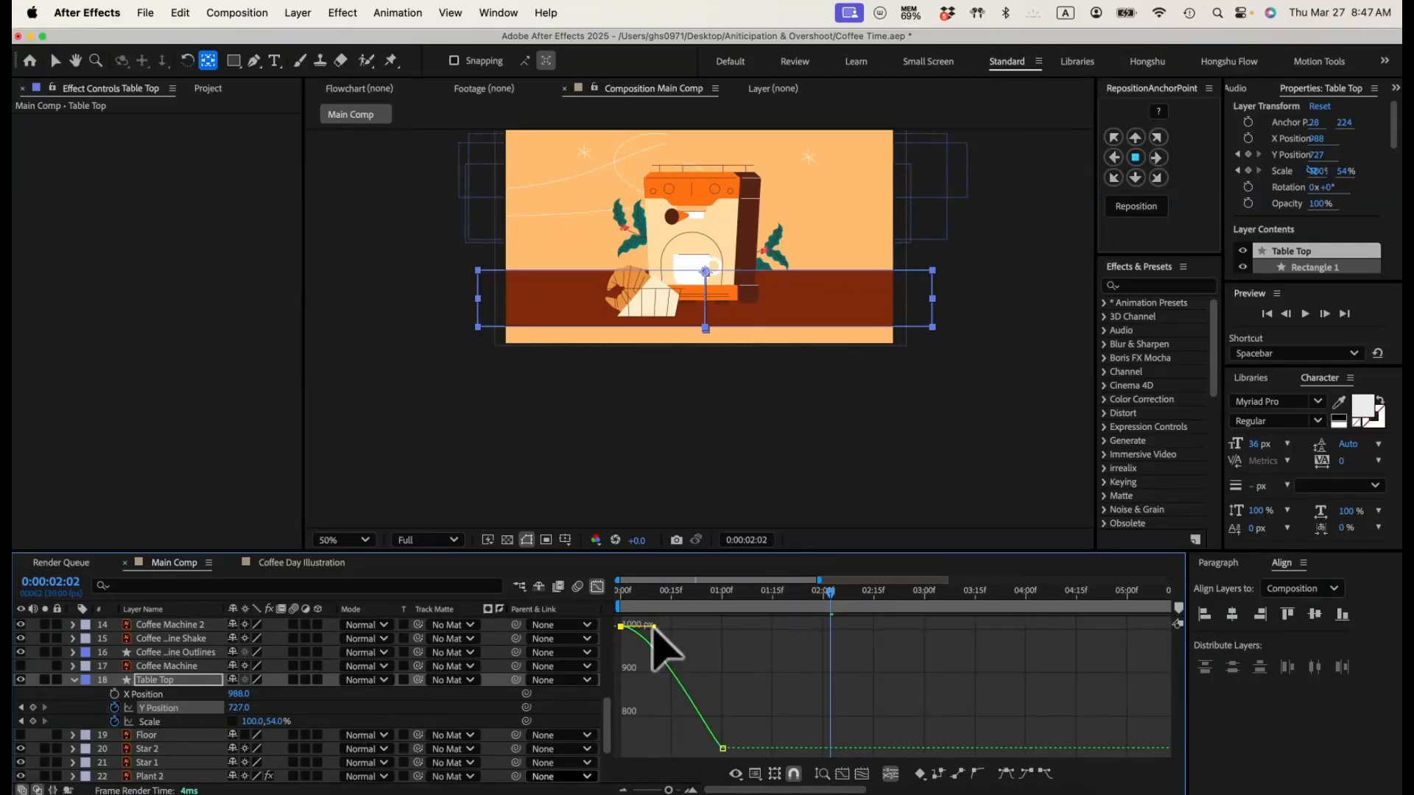
Step: Apply Easy Ease to the Y Position keyframe at one second and lengthen its incoming handle for a gentle landing
{"action": "mouse_move", "coordinate": [724, 750]}
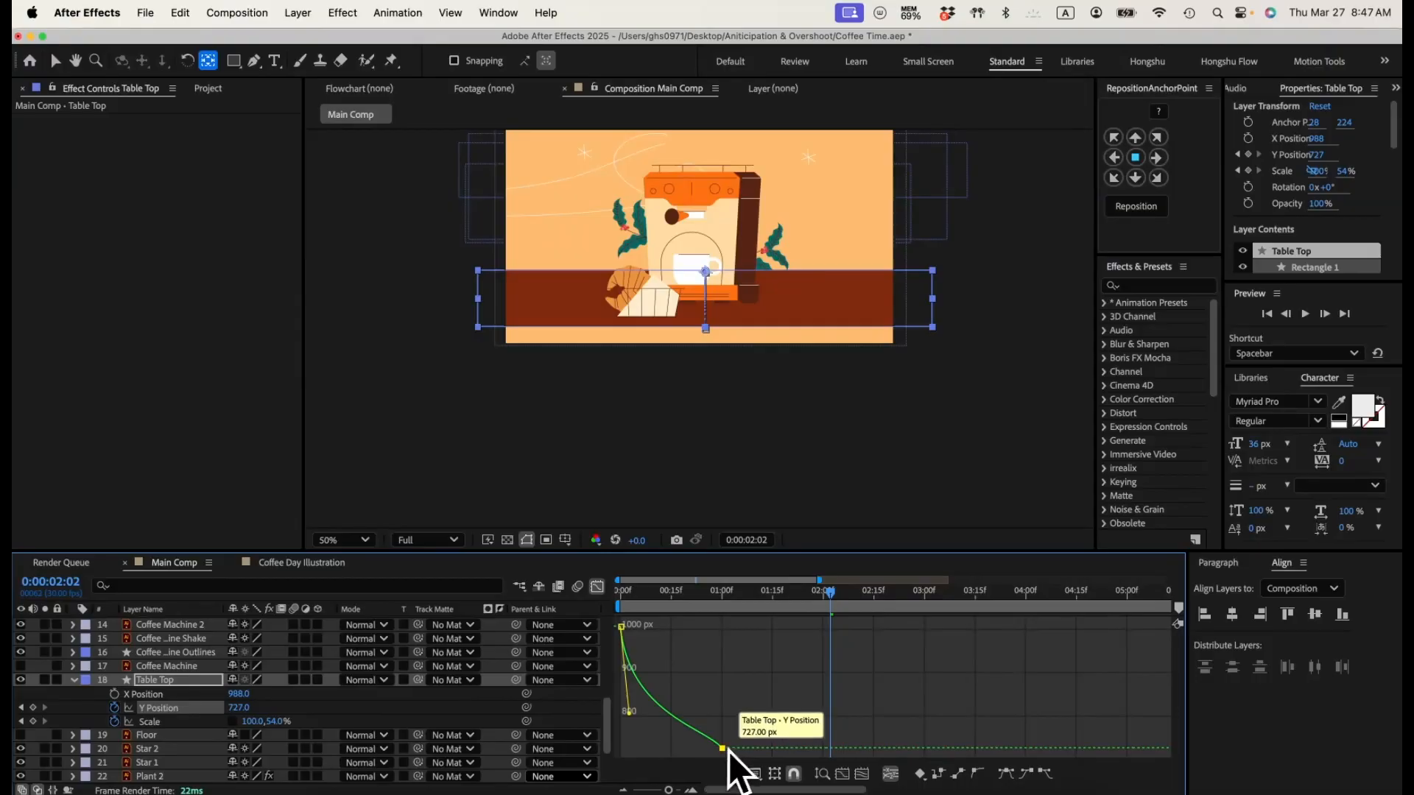
{"action": "key", "text": "F9"}
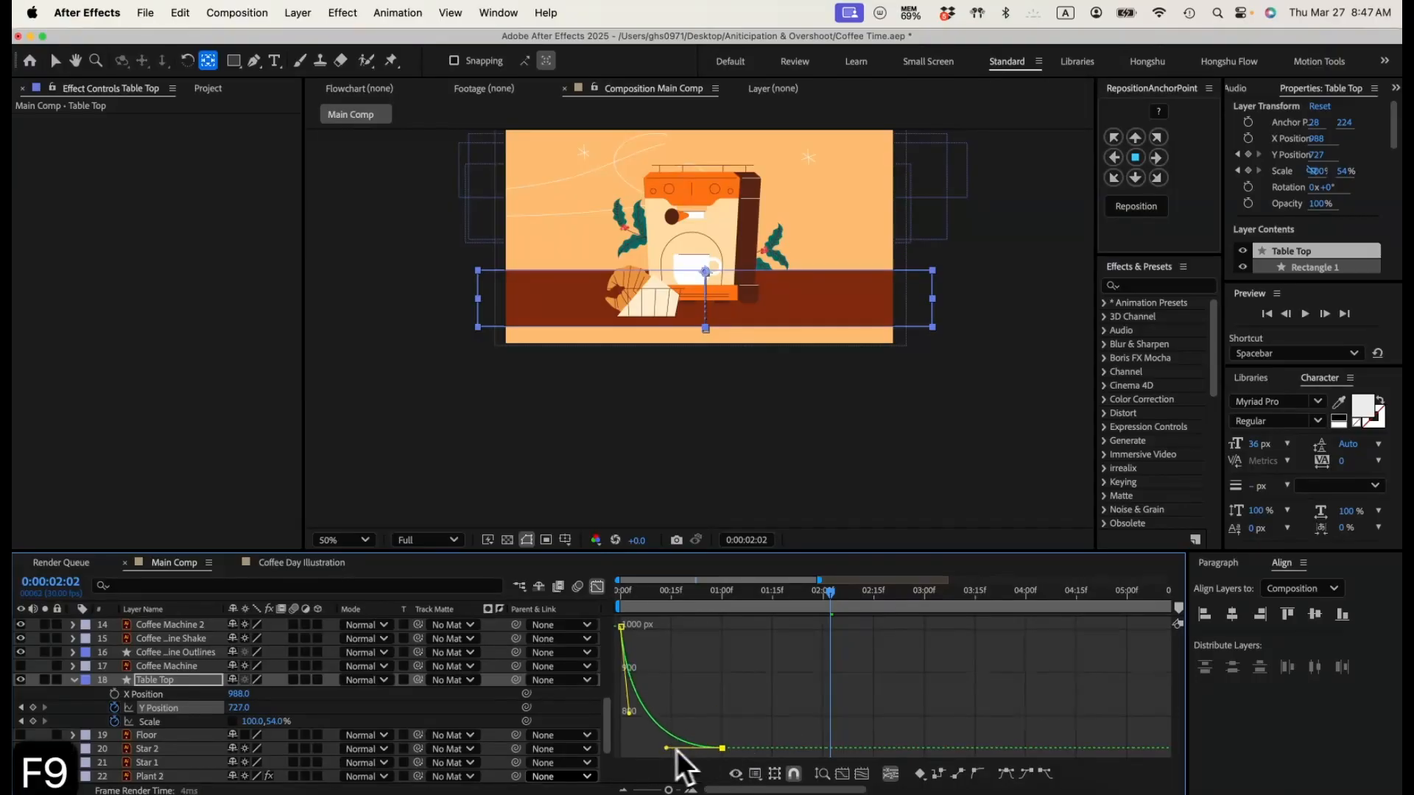
{"action": "left_click_drag", "start_coordinate": [682, 750], "coordinate": [655, 749]}
{"action": "left_click_drag", "start_coordinate": [628, 594], "coordinate": [701, 594]}
Step: Show Table Top's Scale as a speed graph, fitted to the view
{"action": "left_click", "coordinate": [156, 722]}
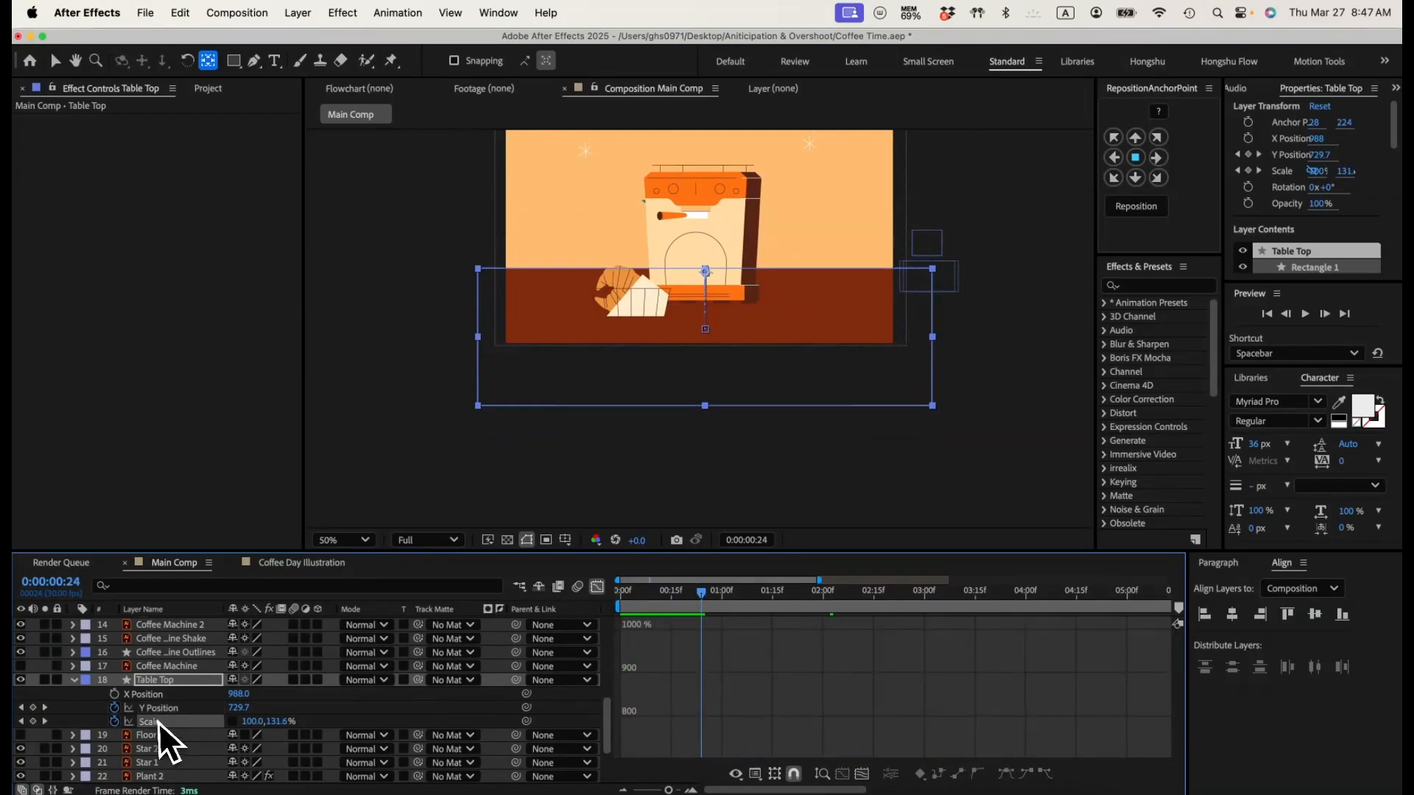
{"action": "left_click", "coordinate": [862, 773]}
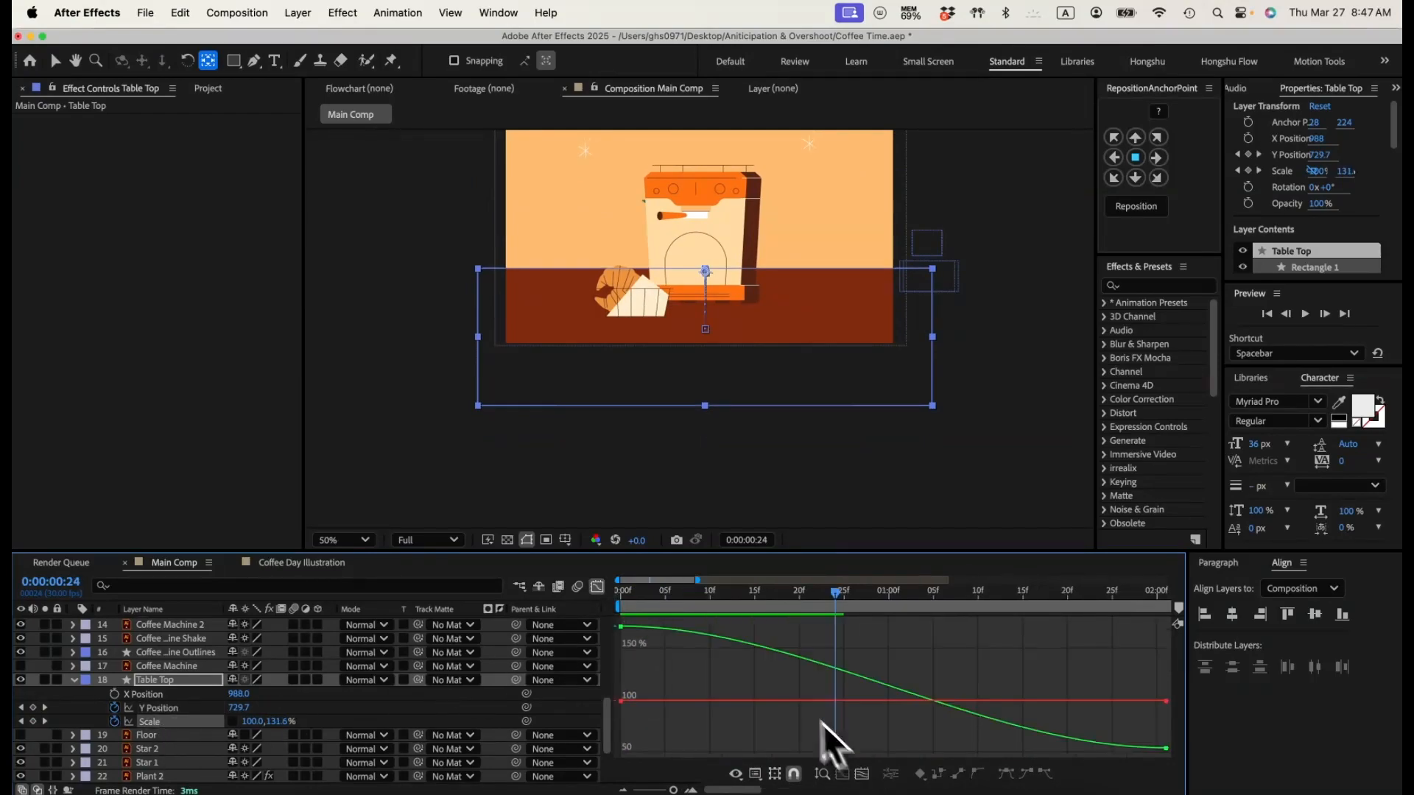
{"action": "left_click", "coordinate": [93, 723]}
{"action": "left_click", "coordinate": [148, 722]}
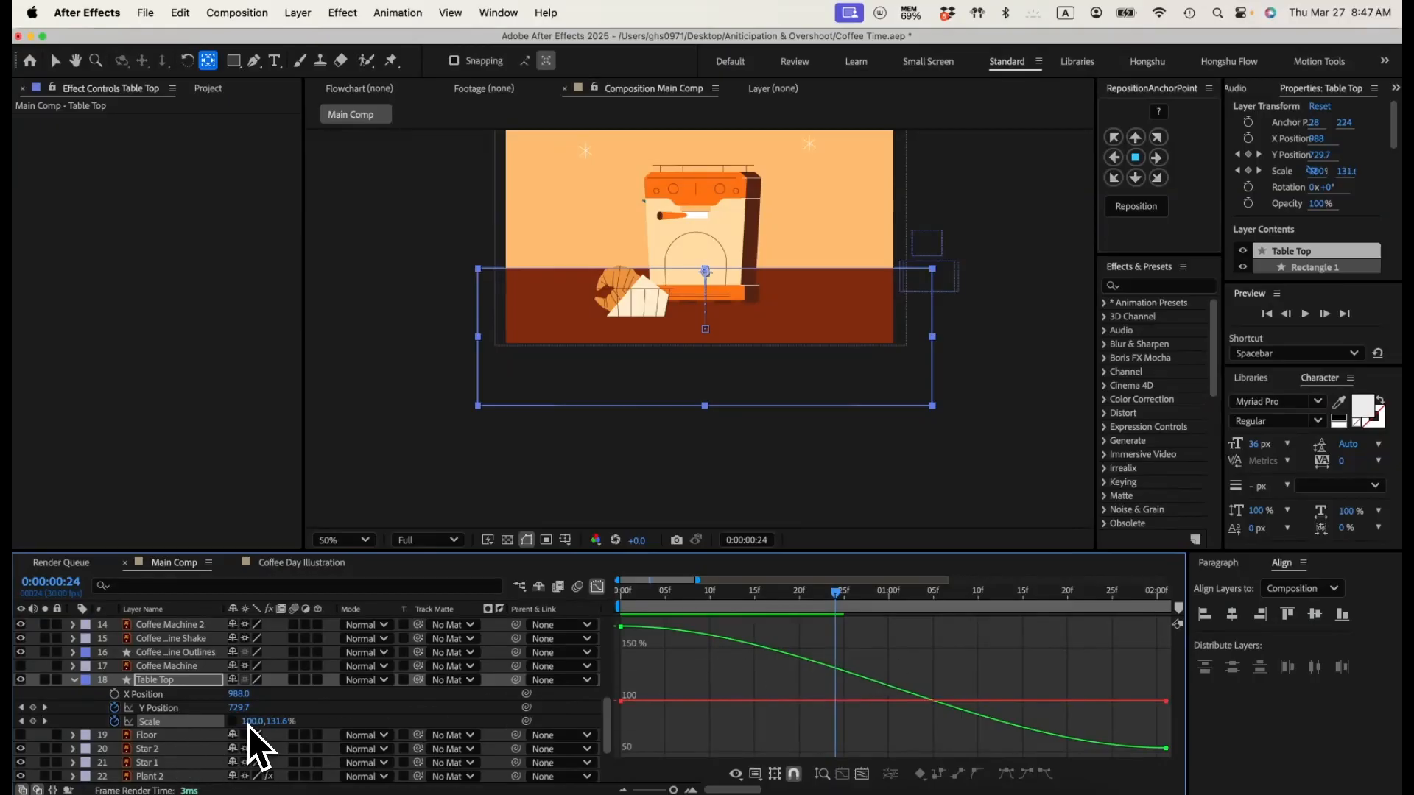
{"action": "left_click", "coordinate": [754, 773]}
{"action": "left_click", "coordinate": [848, 639]}
{"action": "left_click", "coordinate": [862, 774]}
Step: Reshape the Scale speed curve by collapsing the first keyframe's handle and extending the last keyframe's handle, then return to the layer bars
{"action": "left_click_drag", "start_coordinate": [654, 643], "coordinate": [574, 616]}
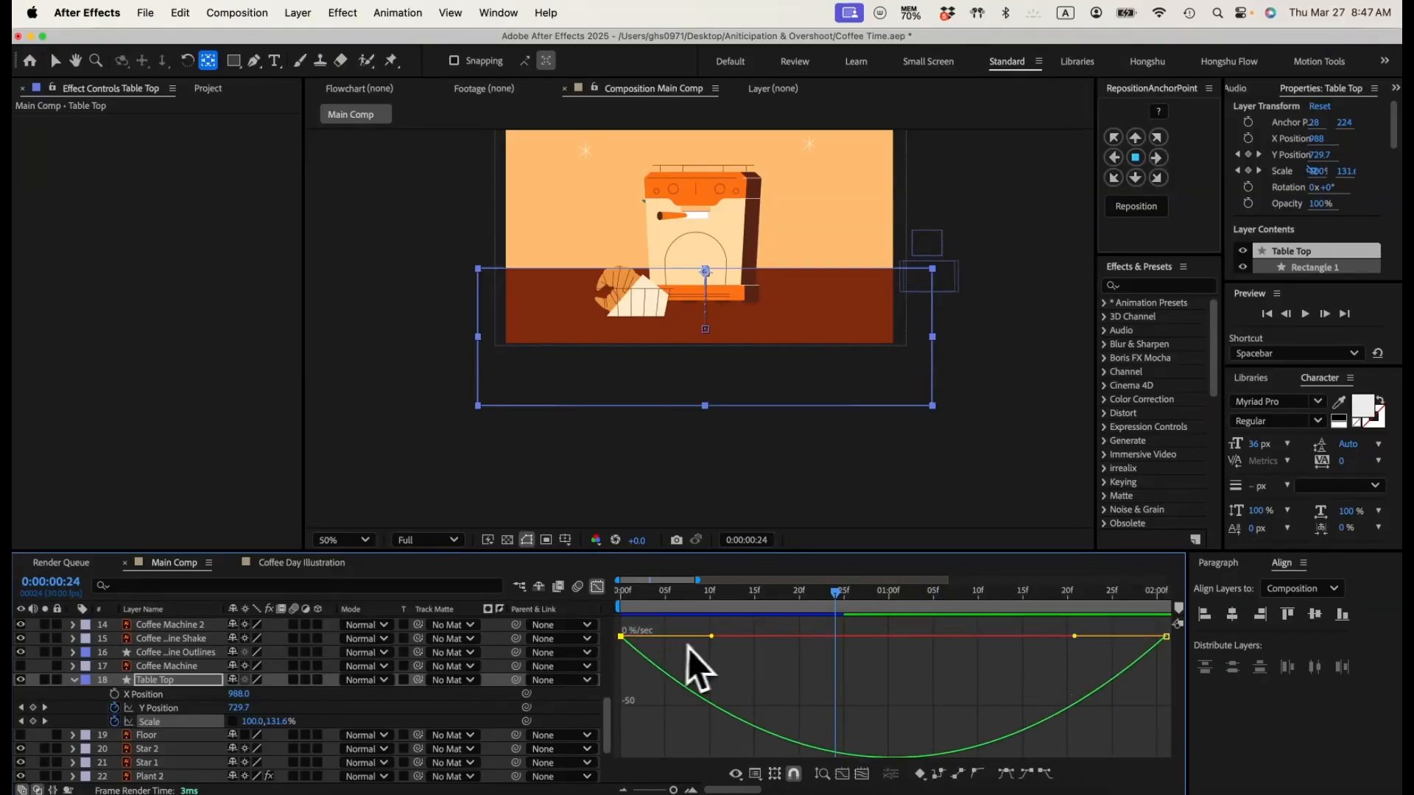
{"action": "left_click_drag", "start_coordinate": [712, 636], "coordinate": [616, 641]}
{"action": "left_click_drag", "start_coordinate": [1168, 643], "coordinate": [1169, 647]}
{"action": "left_click_drag", "start_coordinate": [1075, 637], "coordinate": [923, 639]}
{"action": "left_click_drag", "start_coordinate": [936, 634], "coordinate": [872, 636]}
{"action": "left_click", "coordinate": [595, 588]}
Step: Preview the eased table top animation from the start of the composition
{"action": "left_click_drag", "start_coordinate": [672, 789], "coordinate": [662, 790]}
{"action": "left_click", "coordinate": [695, 694]}
{"action": "left_click_drag", "start_coordinate": [659, 593], "coordinate": [581, 602]}
{"action": "key", "text": "space"}
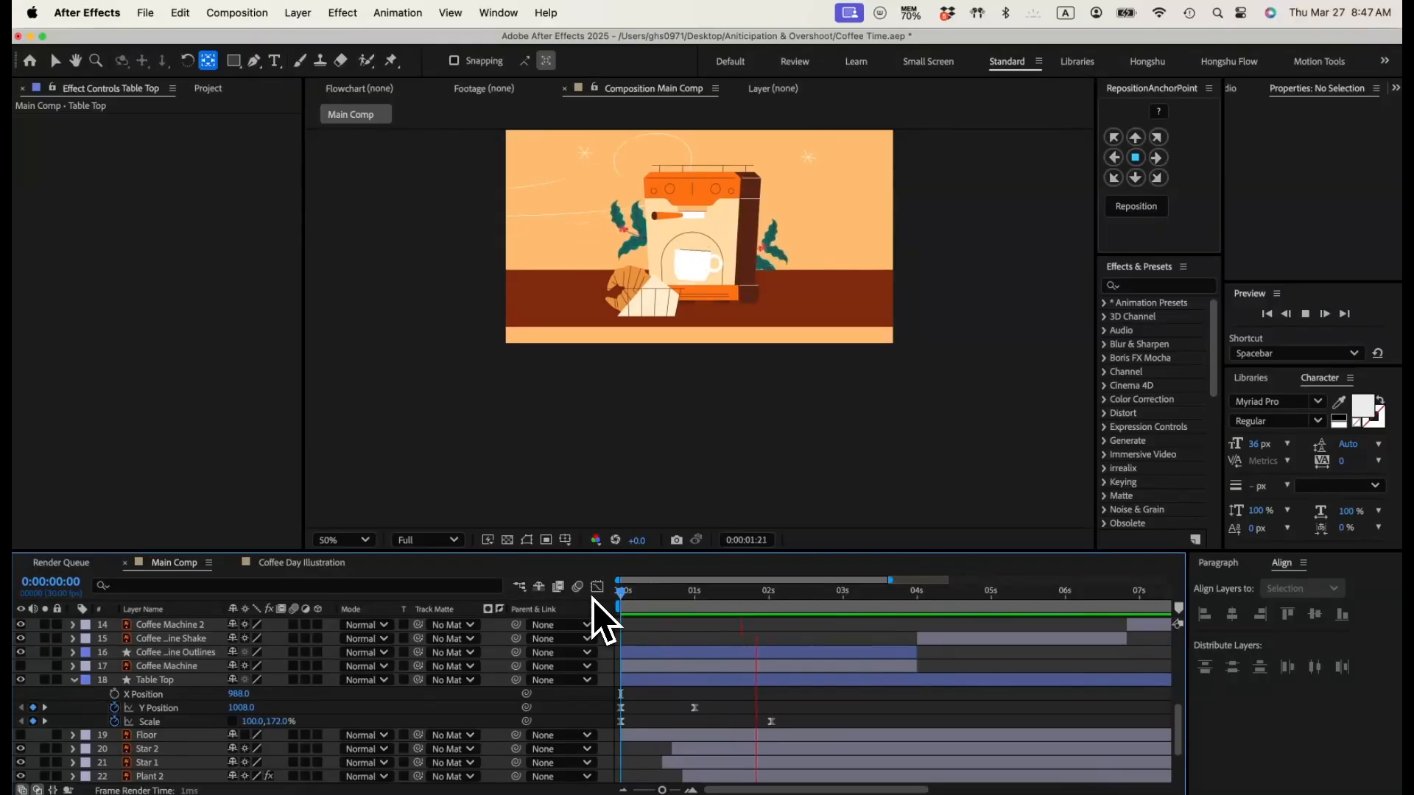
{"action": "key", "text": "space"}
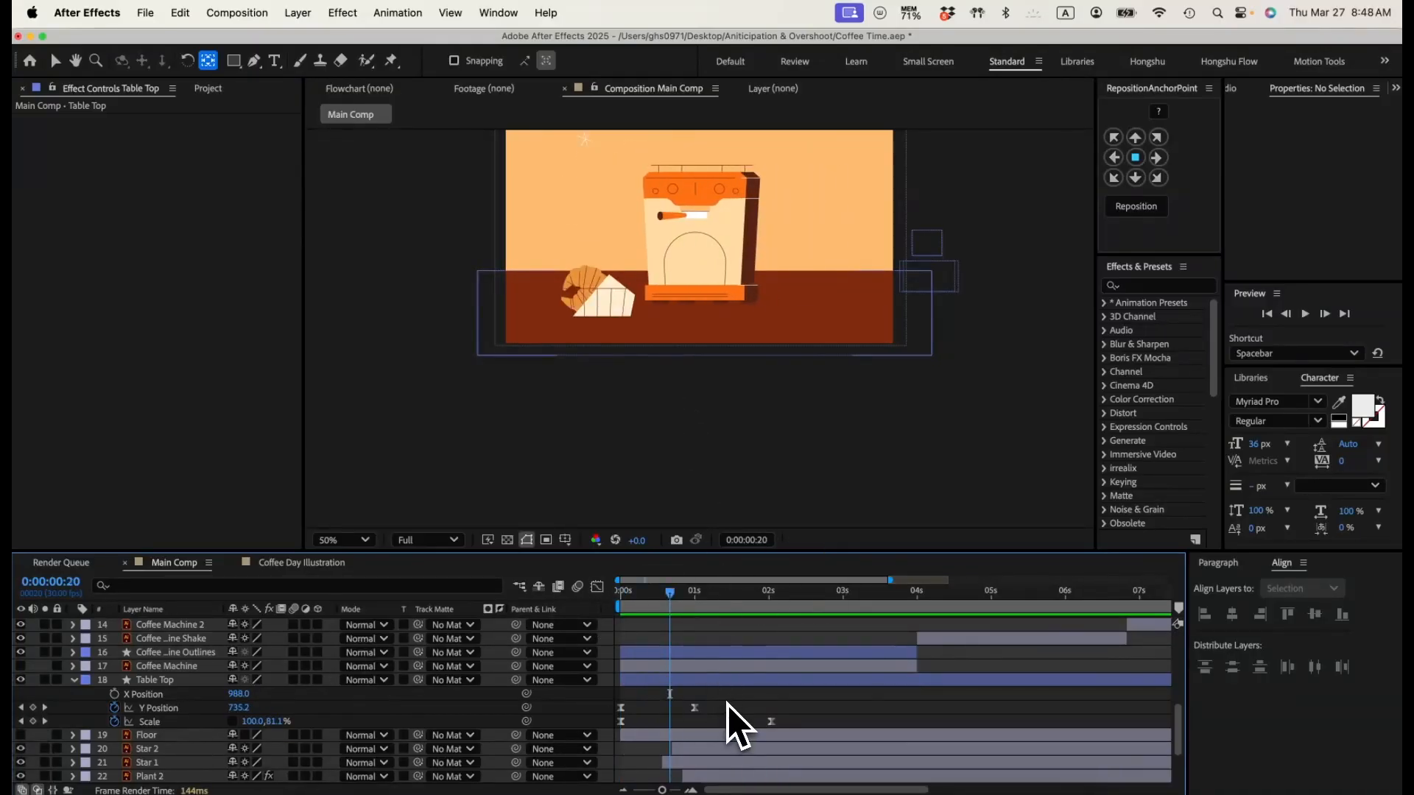
Step: Move Table Top's second Y Position keyframe to about 1.5 seconds and its second Scale keyframe to about 3 seconds
{"action": "left_click_drag", "start_coordinate": [785, 704], "coordinate": [841, 721]}
{"action": "left_click", "coordinate": [826, 710]}
{"action": "left_click", "coordinate": [810, 721]}
Step: Play the composition from the first frame to check the slower table top timing
{"action": "left_click_drag", "start_coordinate": [670, 593], "coordinate": [600, 598]}
{"action": "key", "text": "space"}
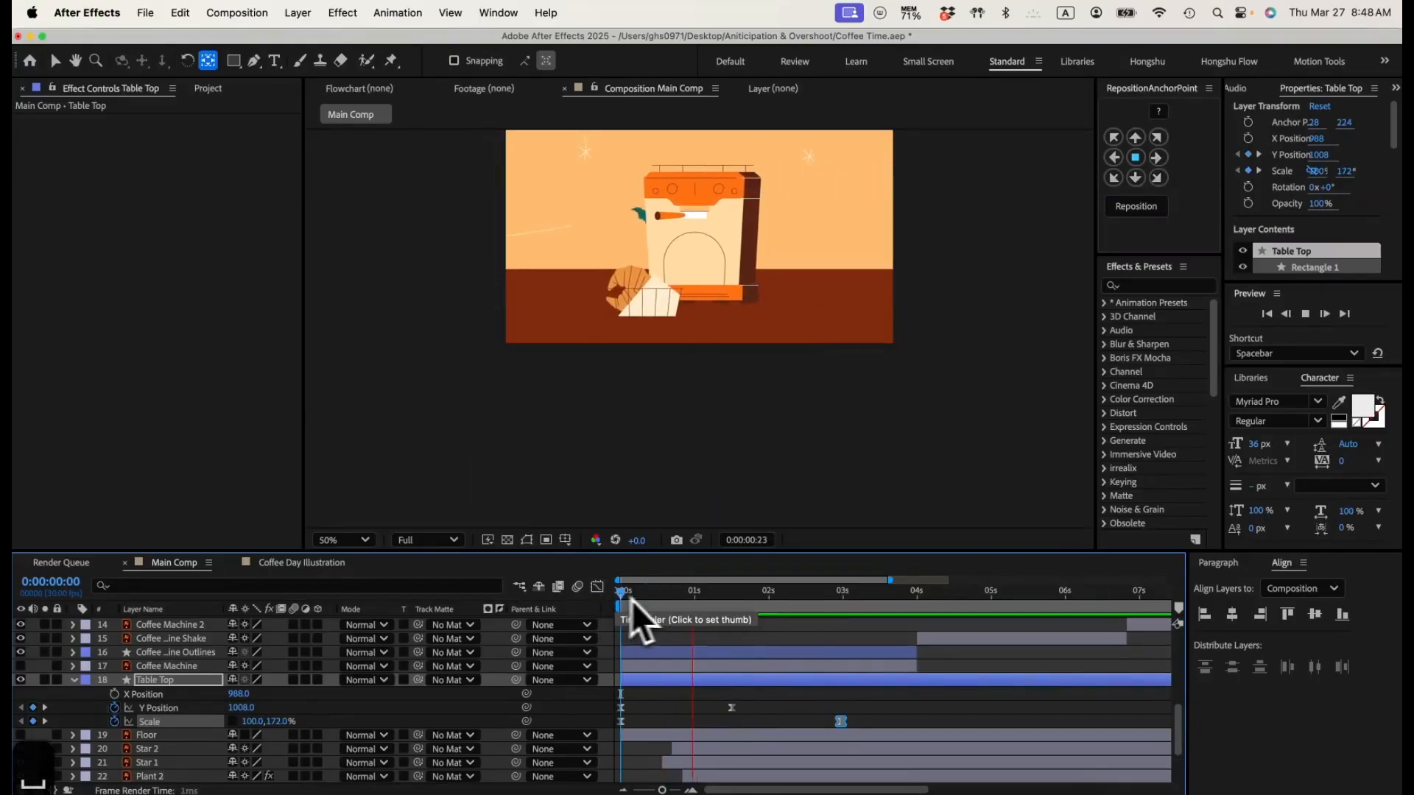
{"action": "key", "text": "space"}
{"action": "key", "text": "space"}
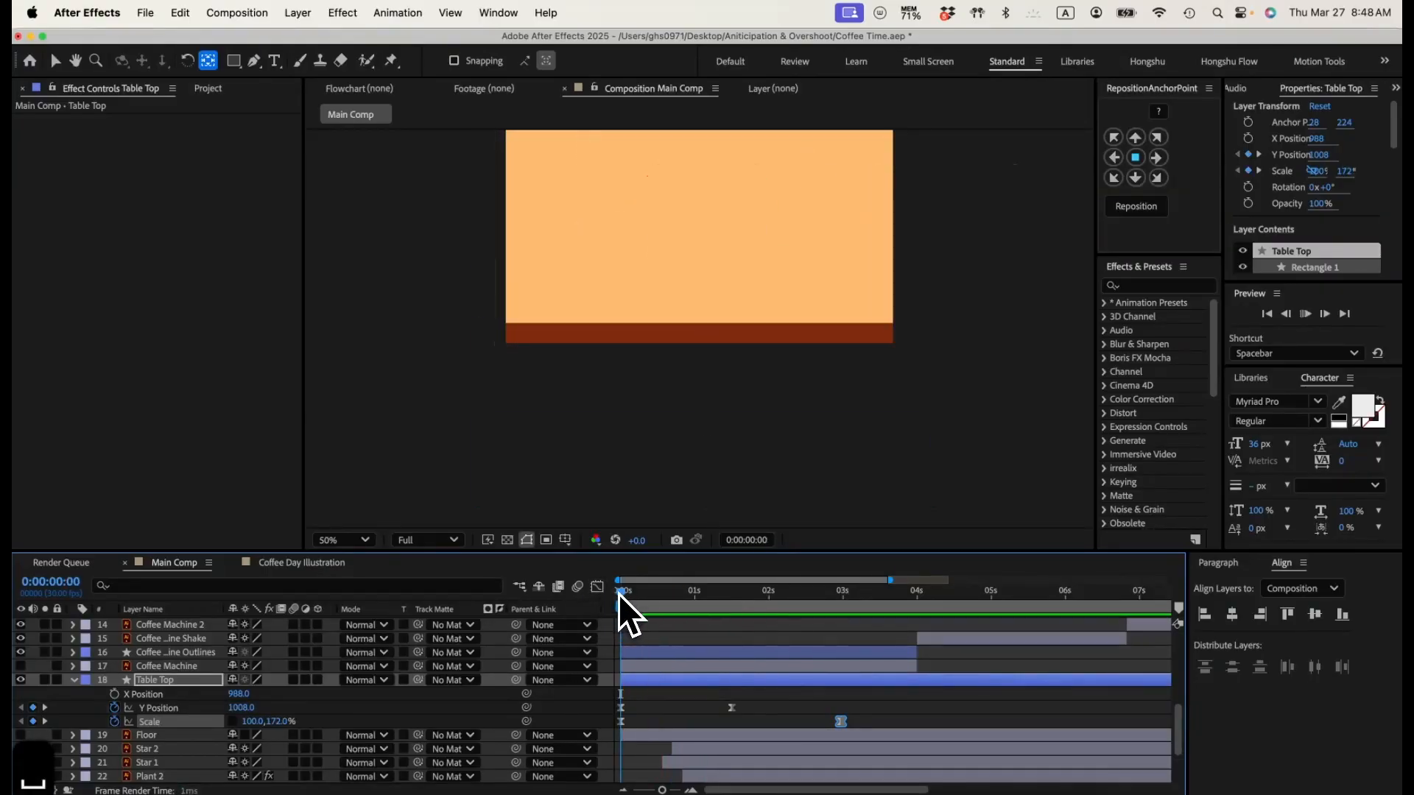
{"action": "mouse_move", "coordinate": [625, 594]}
{"action": "left_mouse_down"}
{"action": "mouse_move", "coordinate": [643, 594]}
{"action": "mouse_move", "coordinate": [606, 593]}
{"action": "left_mouse_up"}
Step: Preview the table top rising from below the frame
{"action": "key", "text": "space"}
{"action": "key", "text": "space"}
Step: Set Table Top's starting Y Position keyframe to 1201 so the table begins below the frame
{"action": "key", "text": "v"}
{"action": "left_click", "coordinate": [638, 717]}
{"action": "left_click_drag", "start_coordinate": [243, 708], "coordinate": [395, 707]}
{"action": "key", "text": "space"}
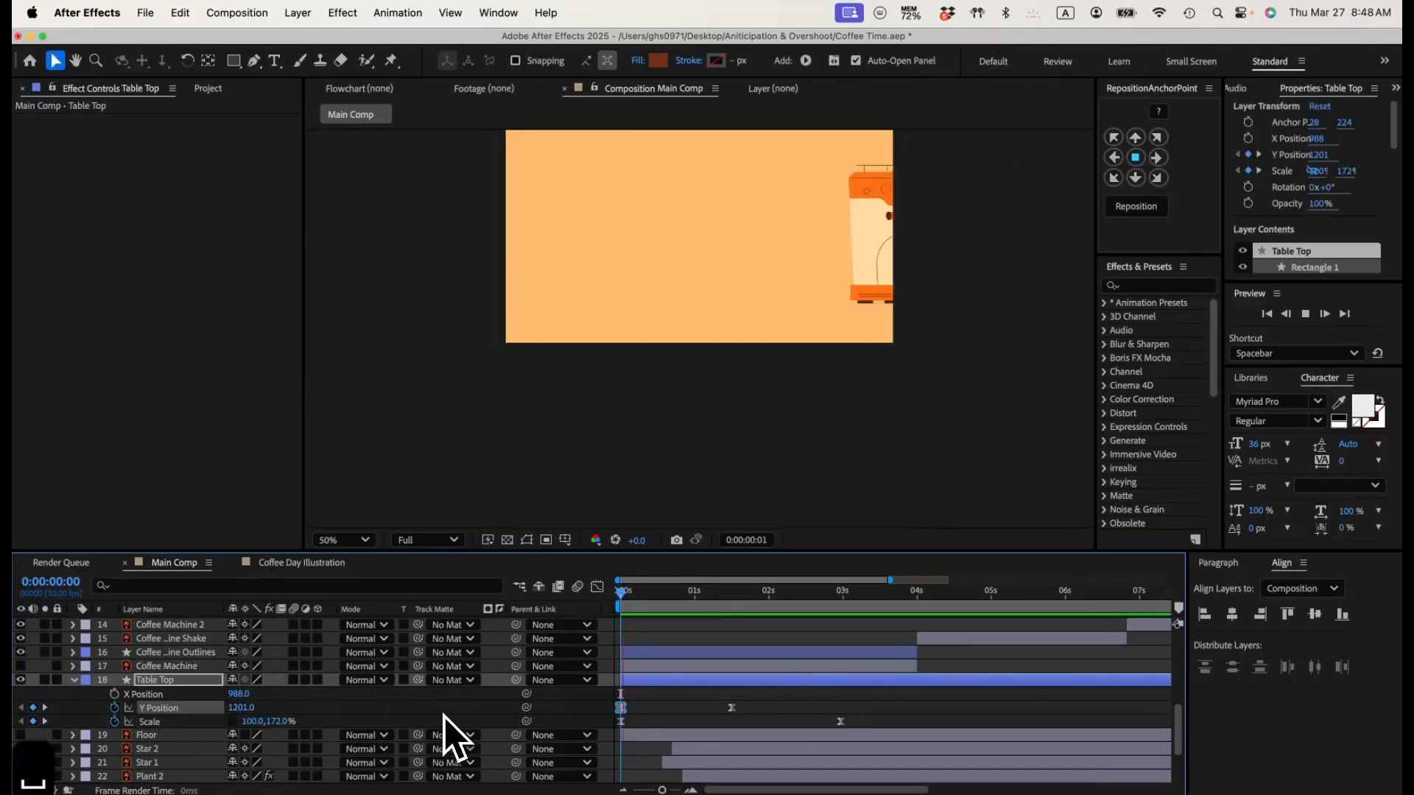
{"action": "key", "text": "space"}
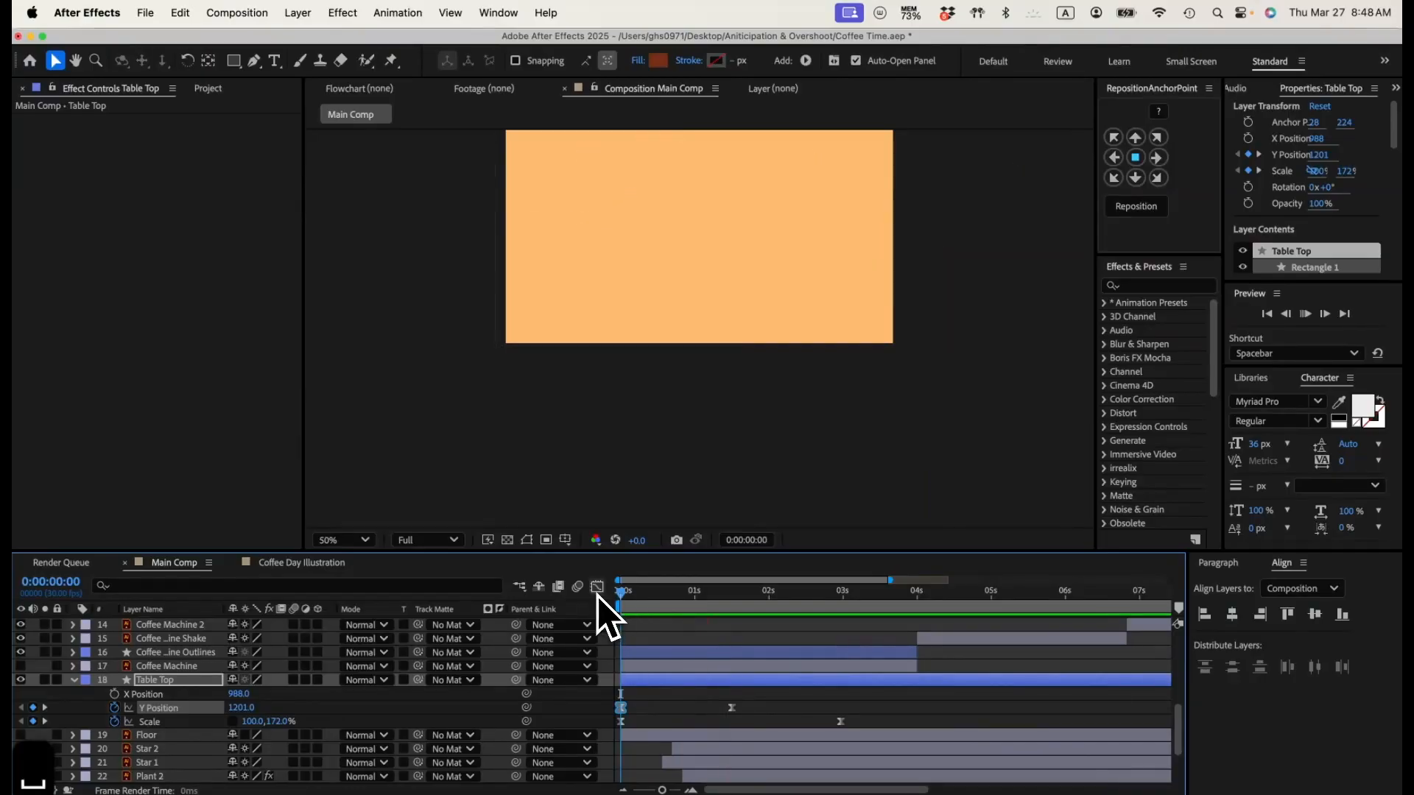
{"action": "key", "text": "space"}
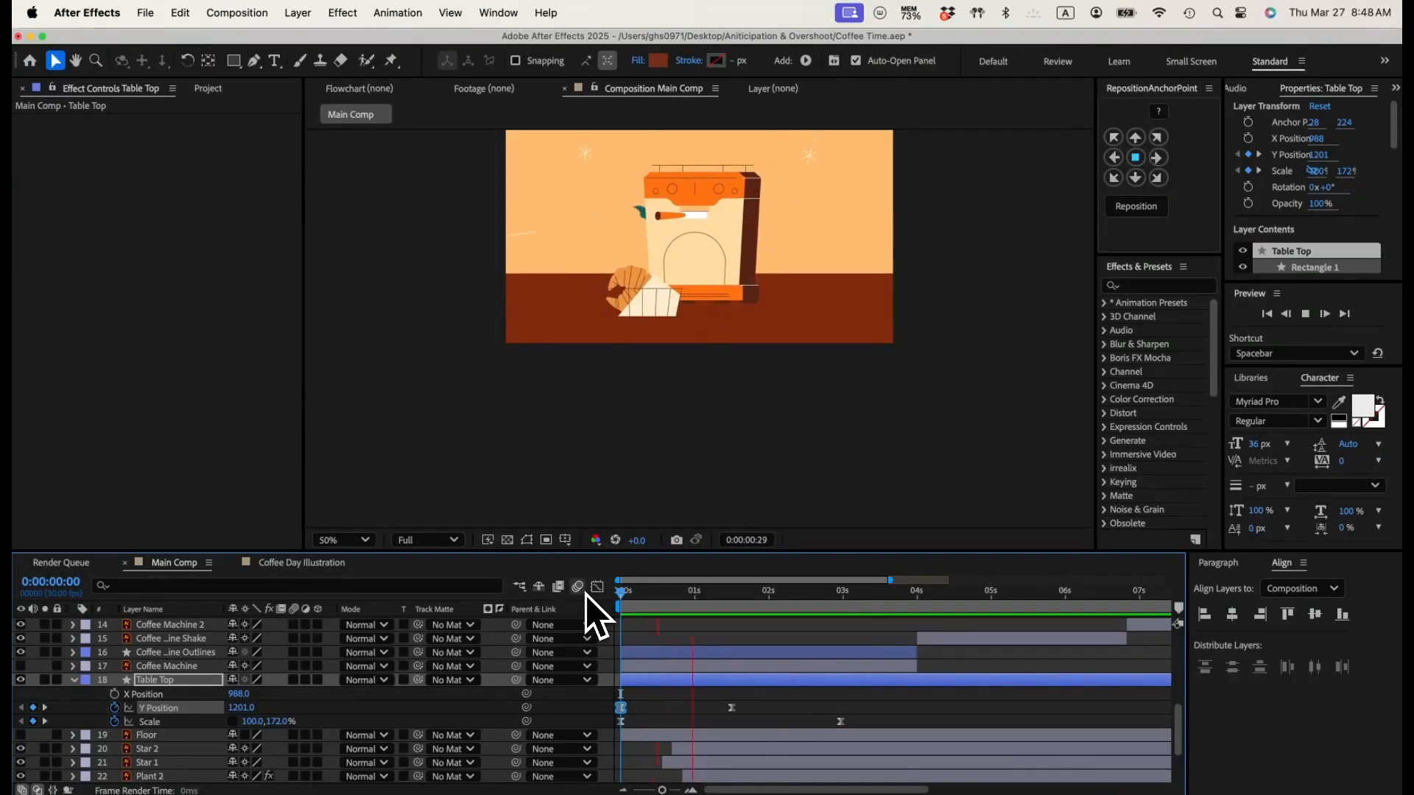
{"action": "key", "text": "space"}
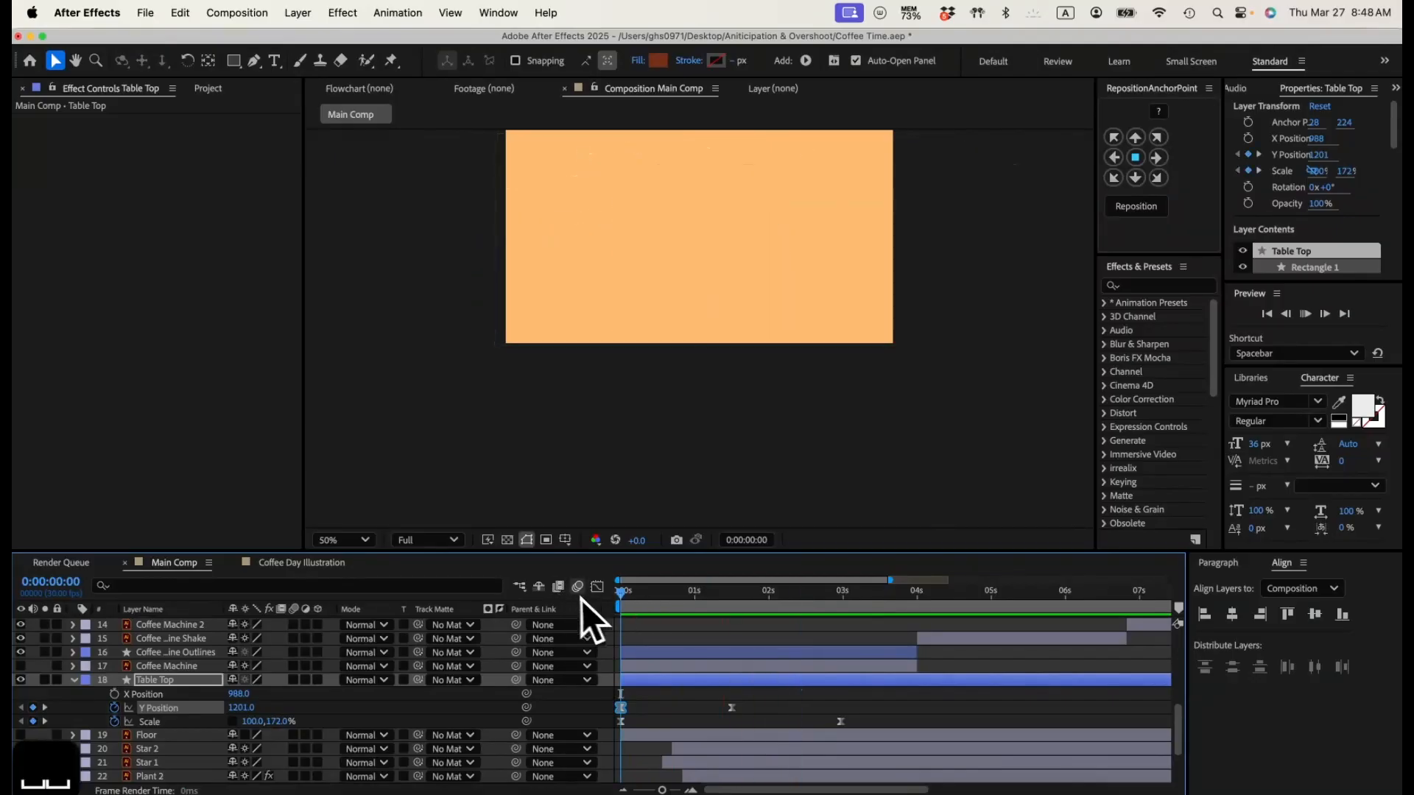
{"action": "key", "text": "space"}
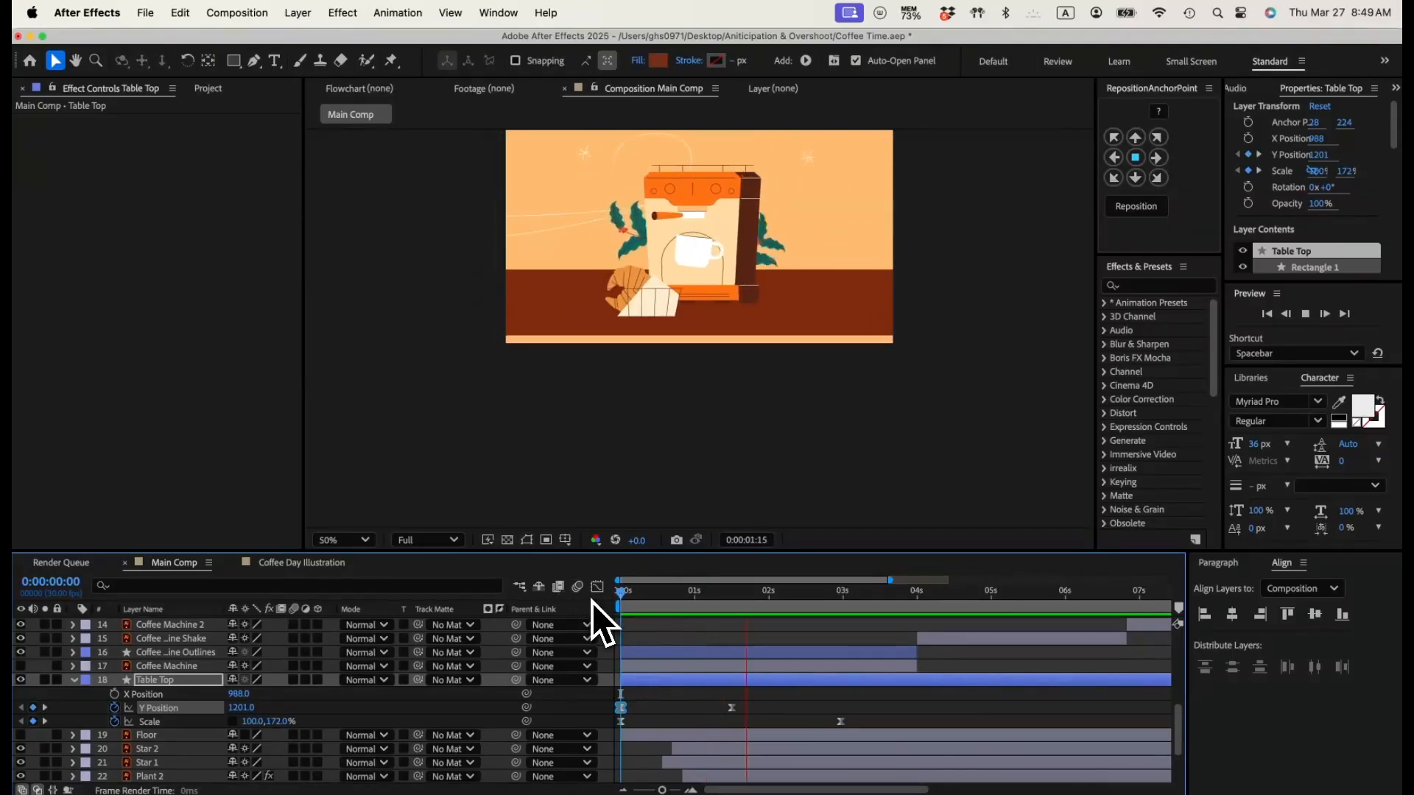
{"action": "key", "text": "space"}
Step: Draw a thin full-width rectangle along the table top's lower edge and fill it with dark brown sampled from the coffee machine's side
{"action": "left_click", "coordinate": [680, 704]}
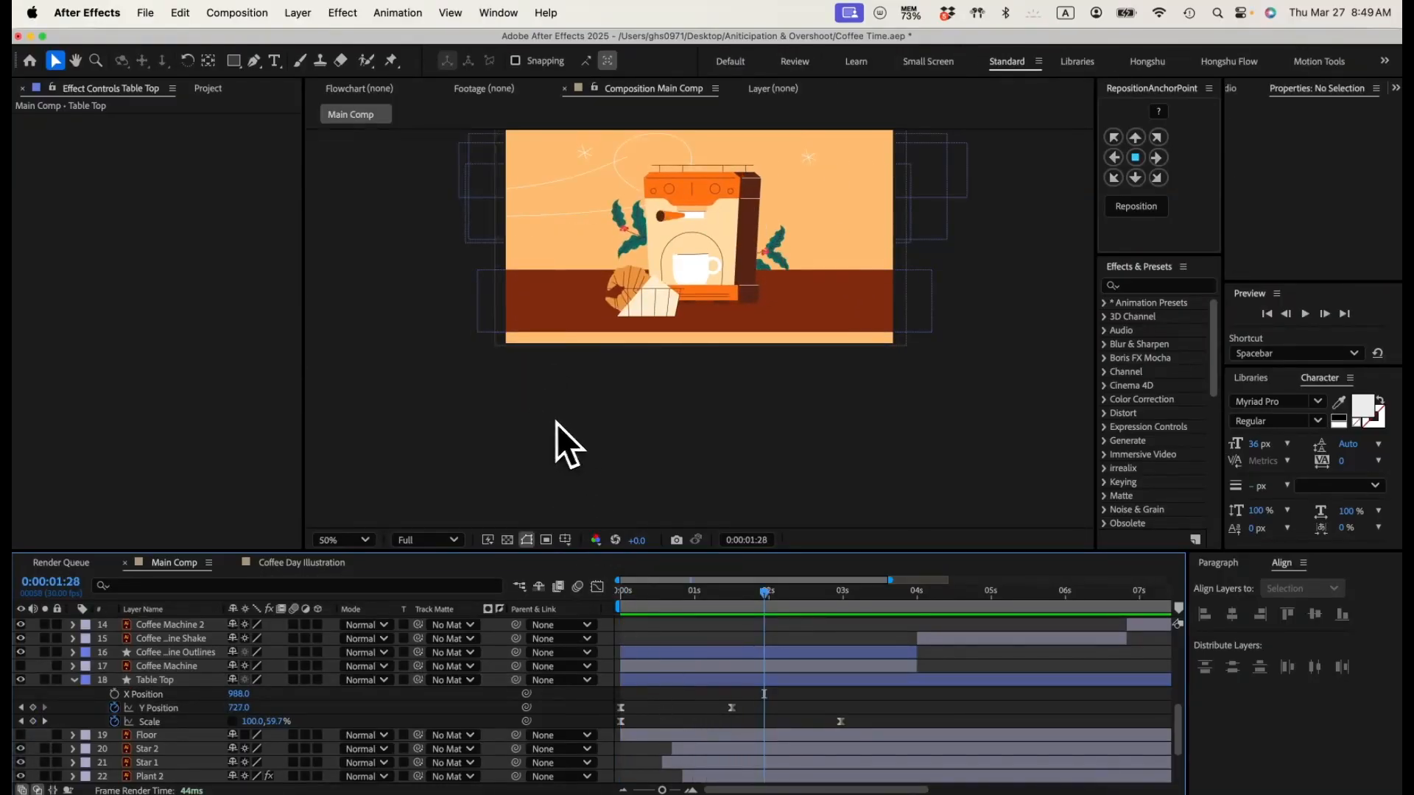
{"action": "left_click", "coordinate": [235, 63]}
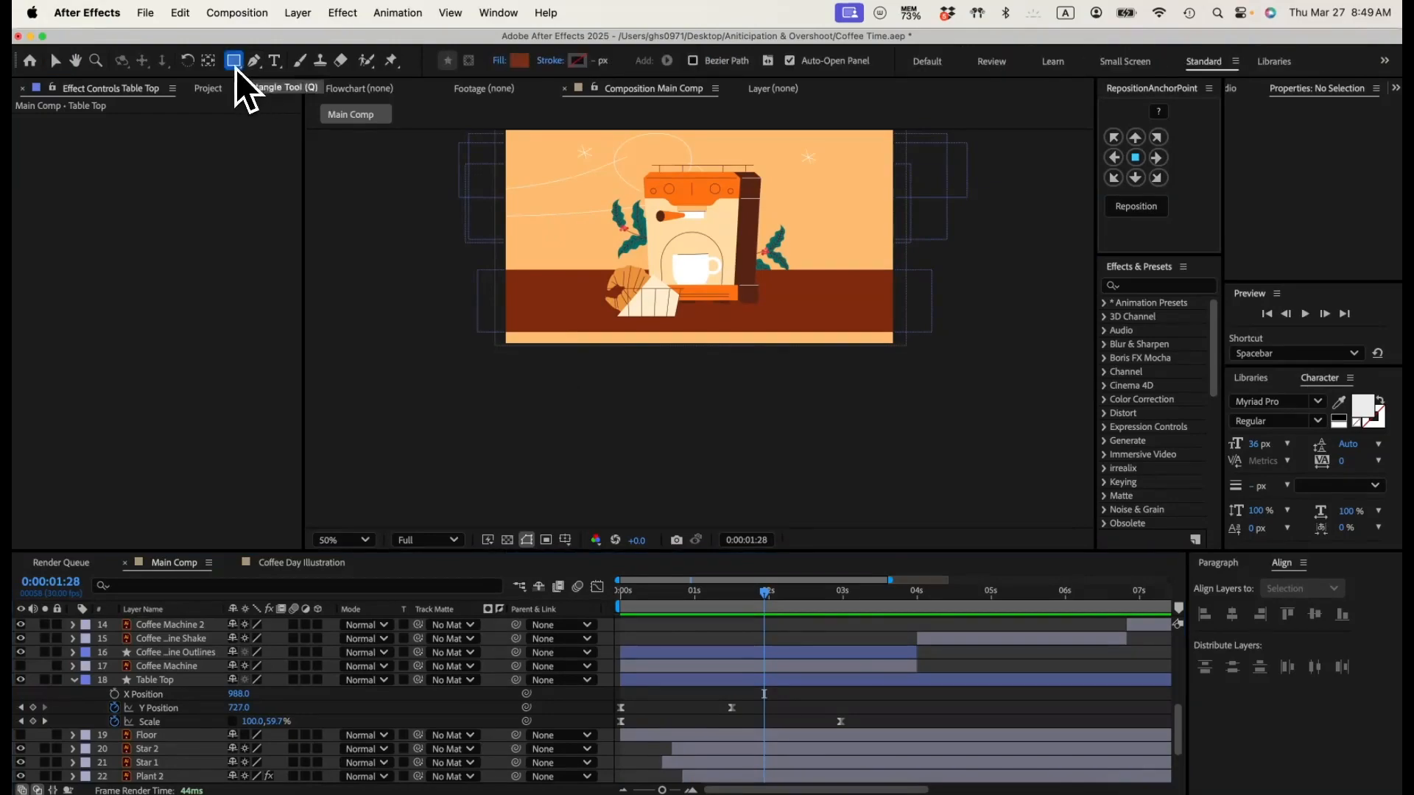
{"action": "left_click_drag", "start_coordinate": [497, 325], "coordinate": [912, 340]}
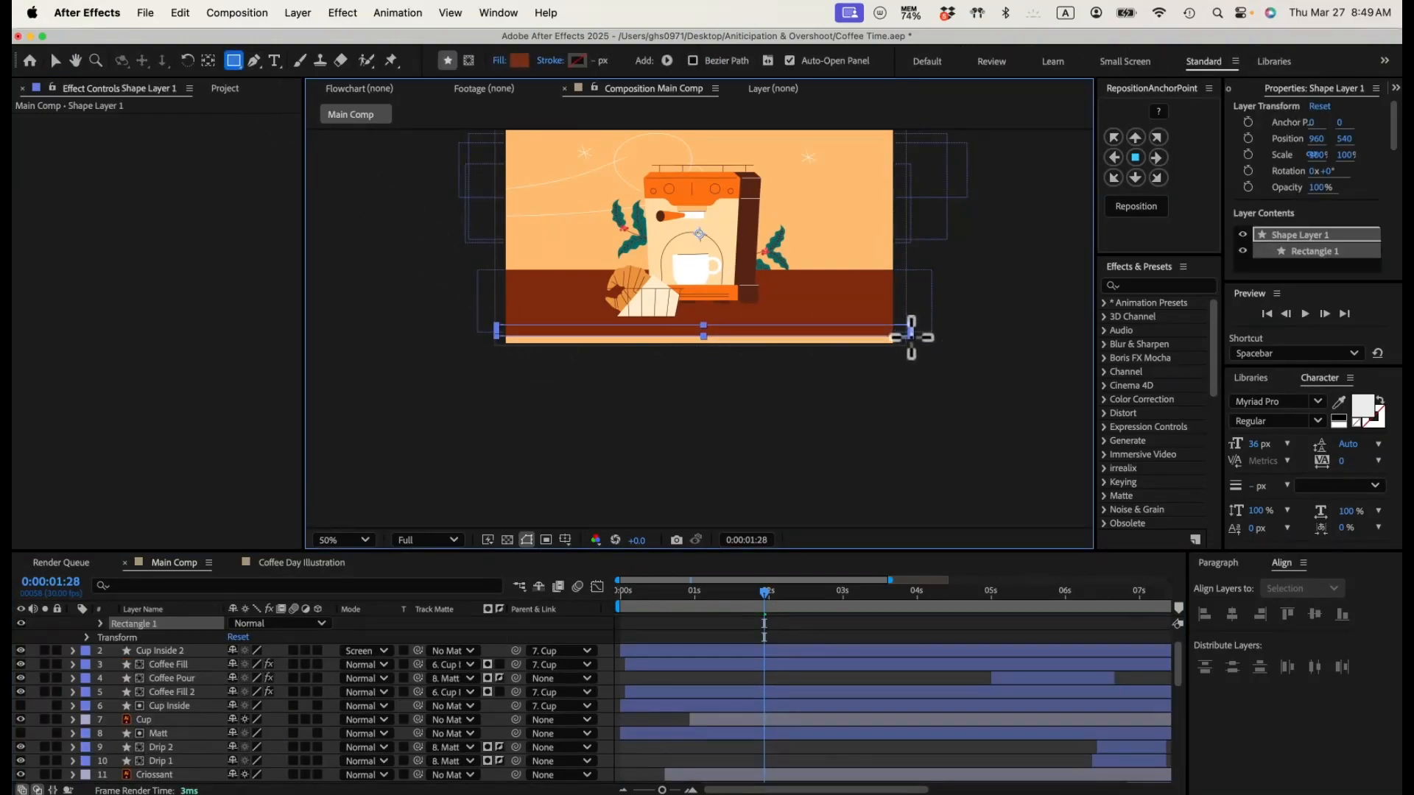
{"action": "left_click", "coordinate": [519, 61]}
{"action": "left_click", "coordinate": [591, 494]}
{"action": "left_click", "coordinate": [749, 232]}
{"action": "left_click", "coordinate": [609, 410]}
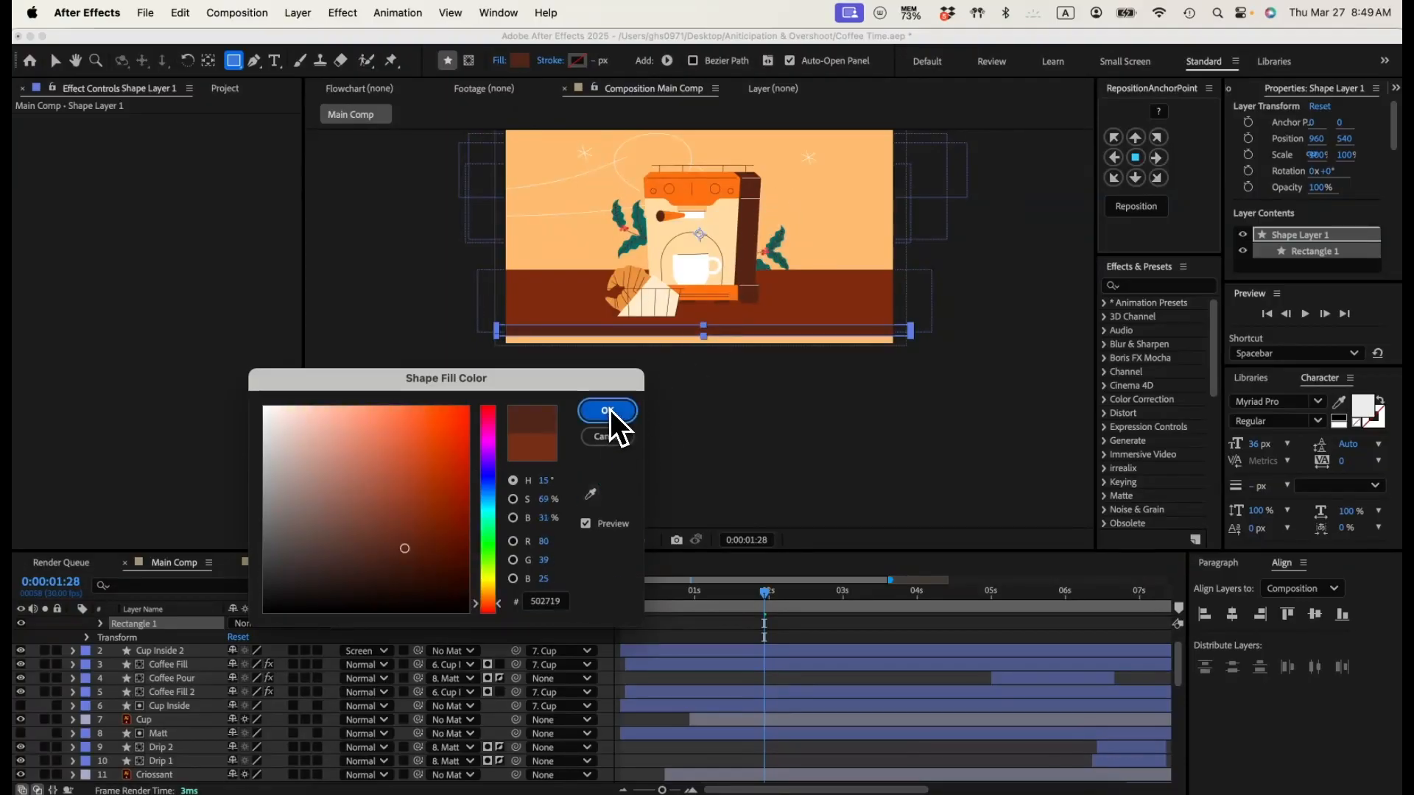
Step: Set the dark strip's vertical scale to 76% and move it down to a Y position of 680 at the table's front edge
{"action": "left_click", "coordinate": [679, 643]}
{"action": "key", "text": "z"}
{"action": "left_click_drag", "start_coordinate": [678, 296], "coordinate": [758, 342]}
{"action": "key", "text": "v"}
{"action": "scroll", "coordinate": [153, 718], "scroll_direction": "up", "scroll_amount": 2}
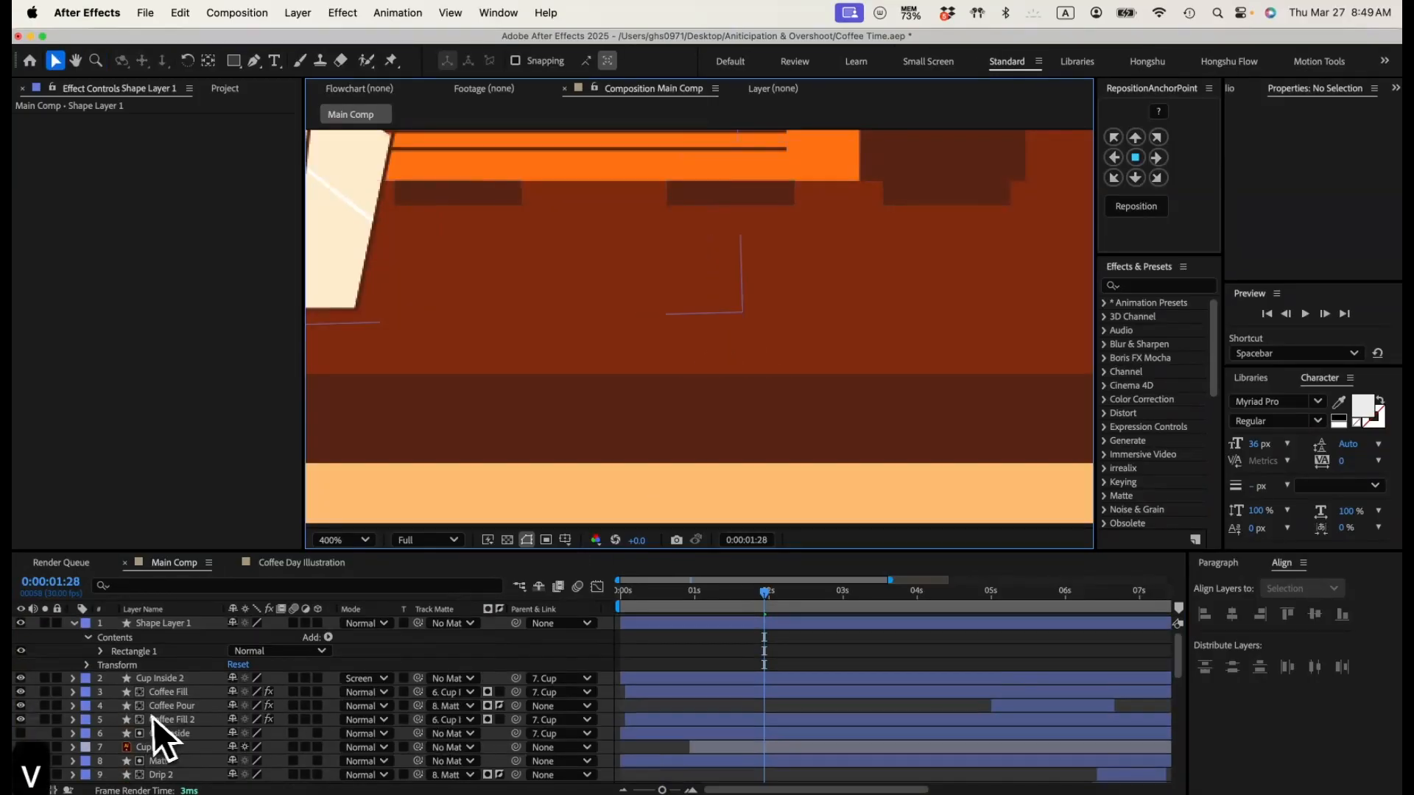
{"action": "left_click", "coordinate": [160, 630]}
{"action": "key", "text": "s"}
{"action": "left_click_drag", "start_coordinate": [282, 638], "coordinate": [263, 638]}
{"action": "left_click_drag", "start_coordinate": [638, 240], "coordinate": [640, 467]}
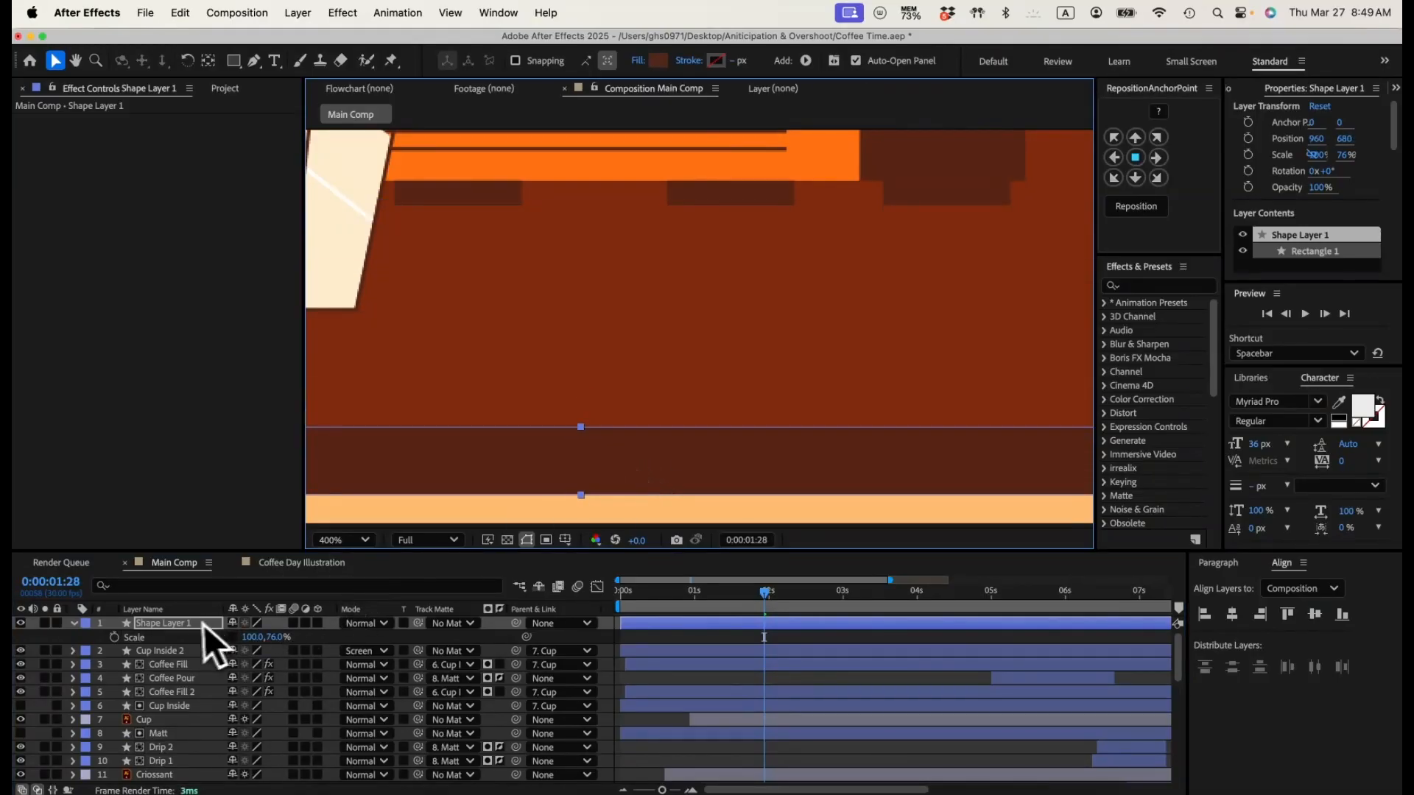
Step: Rename the strip's layer as Table edge and place it directly above Table Top in the layer order
{"action": "key", "text": "Return"}
{"action": "type", "text": "Table ed"}
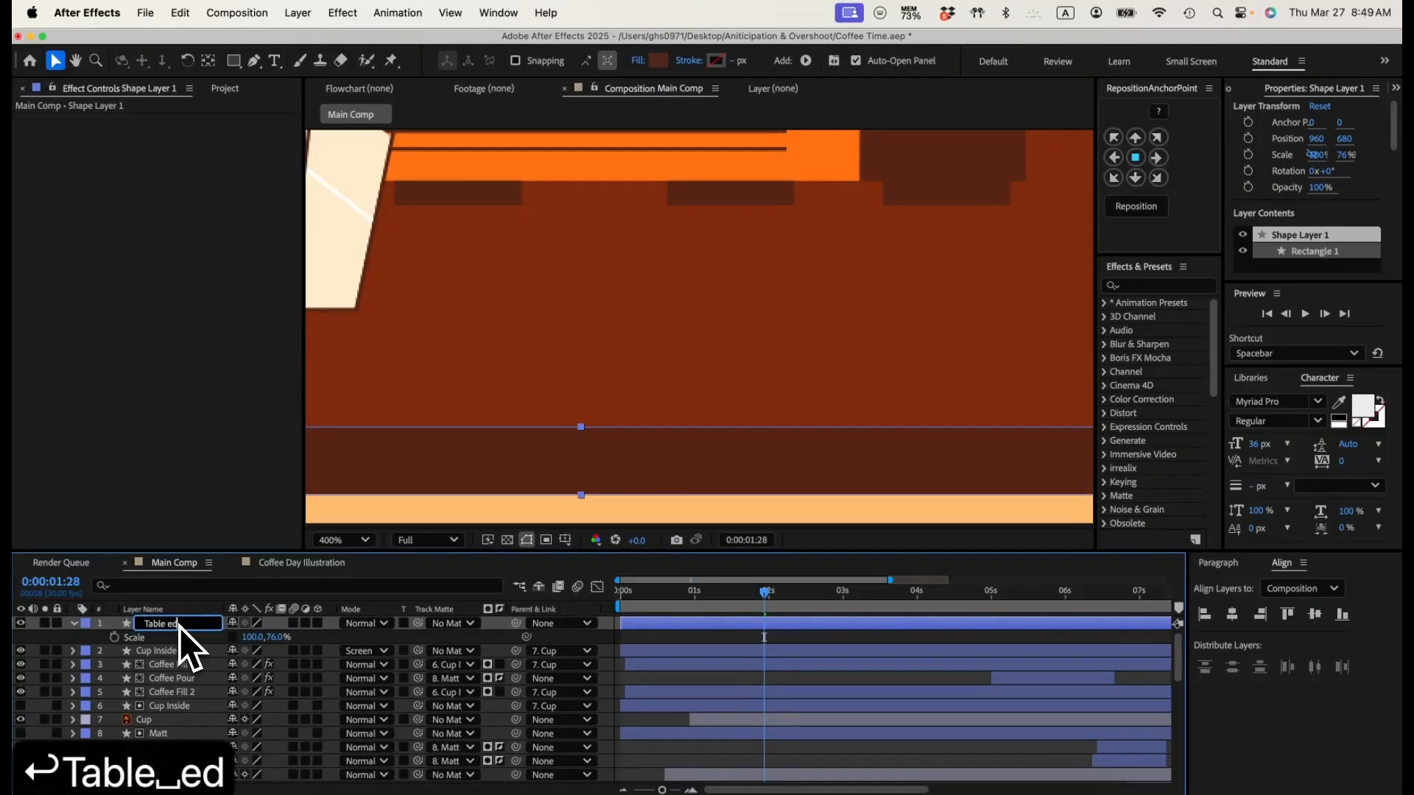
{"action": "type", "text": "ge"}
{"action": "key", "text": "Return"}
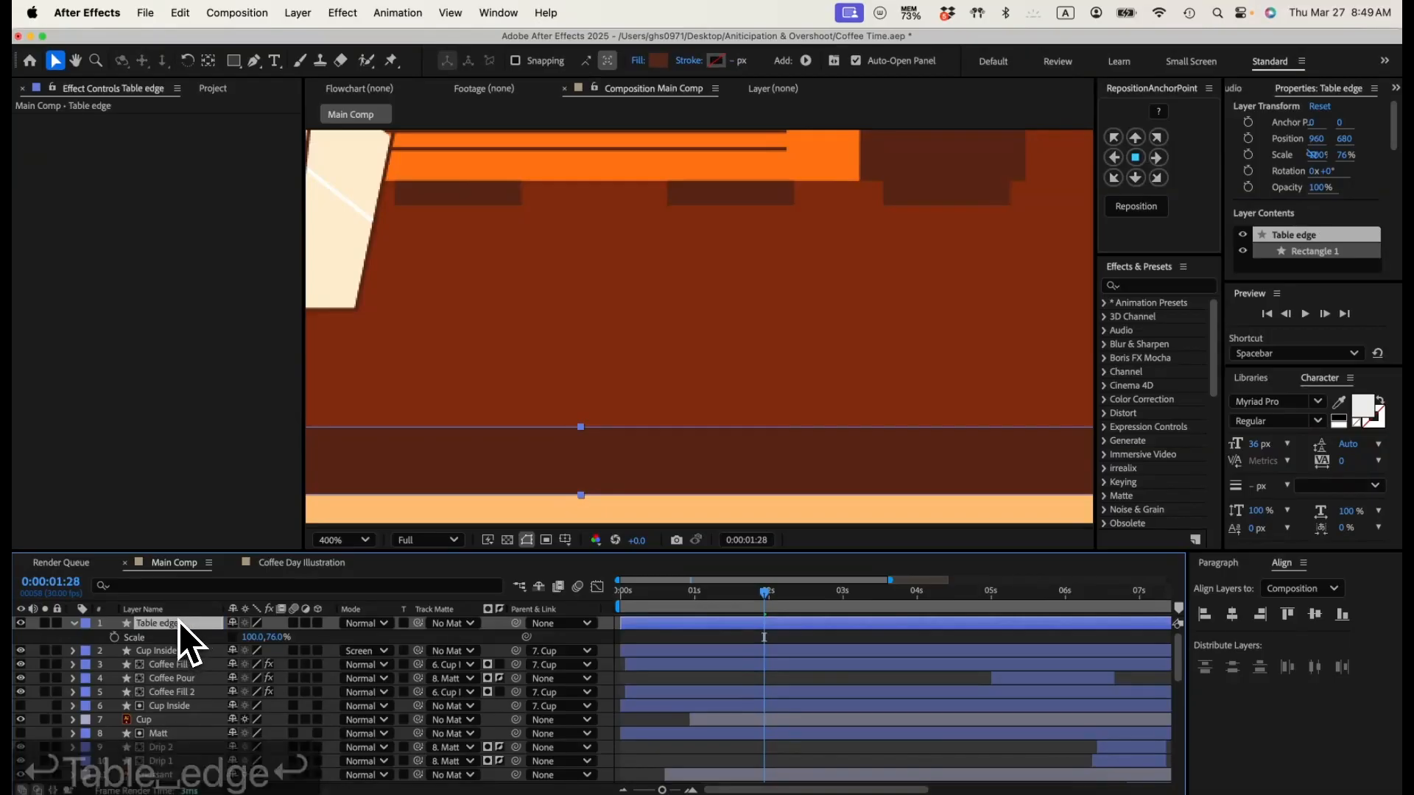
{"action": "scroll", "coordinate": [184, 773], "scroll_direction": "down", "scroll_amount": 10}
{"action": "left_click_drag", "start_coordinate": [179, 777], "coordinate": [175, 660]}
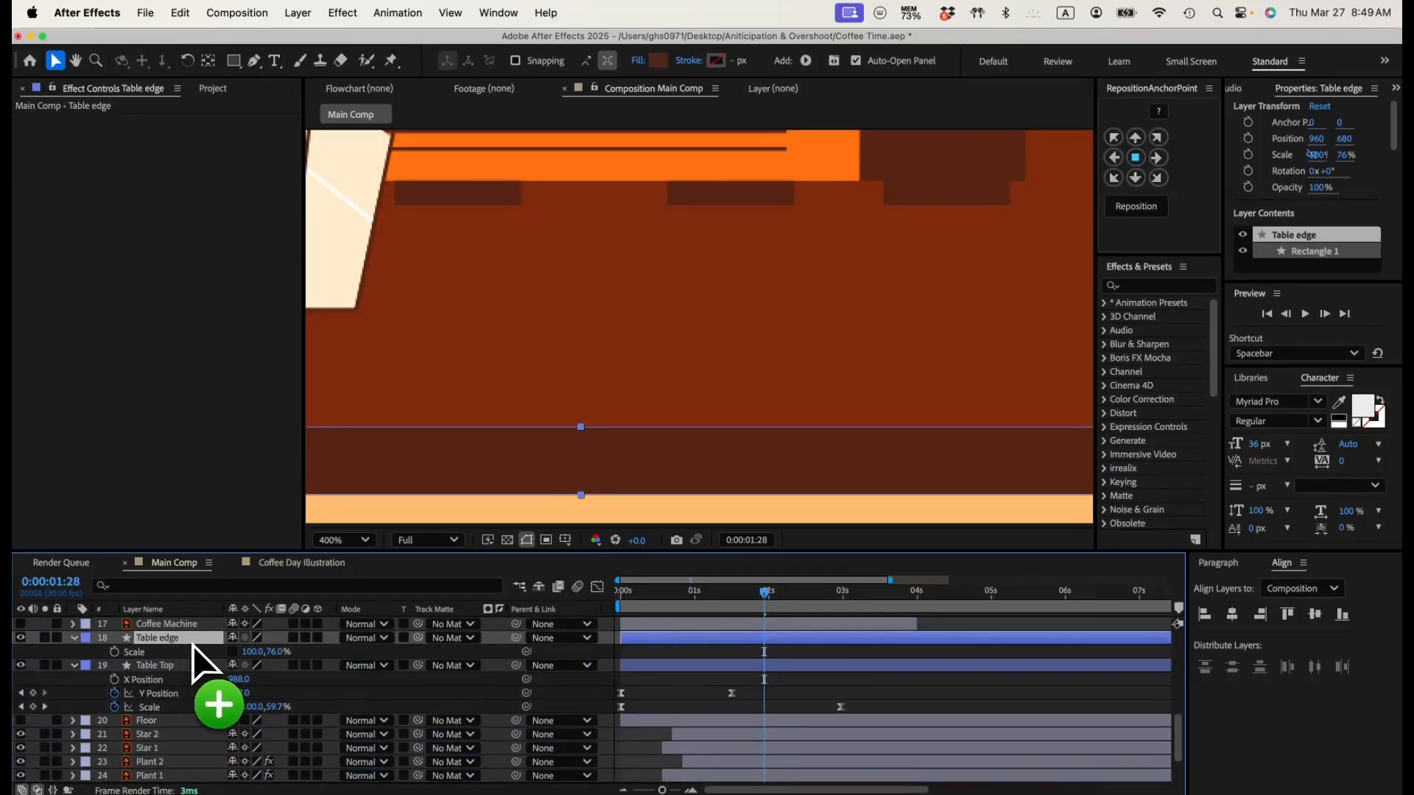
Step: Parent Table edge to Table Top at 0:00:01:23 and return to the first frame with the whole composition in view
{"action": "left_click_drag", "start_coordinate": [787, 592], "coordinate": [753, 602]}
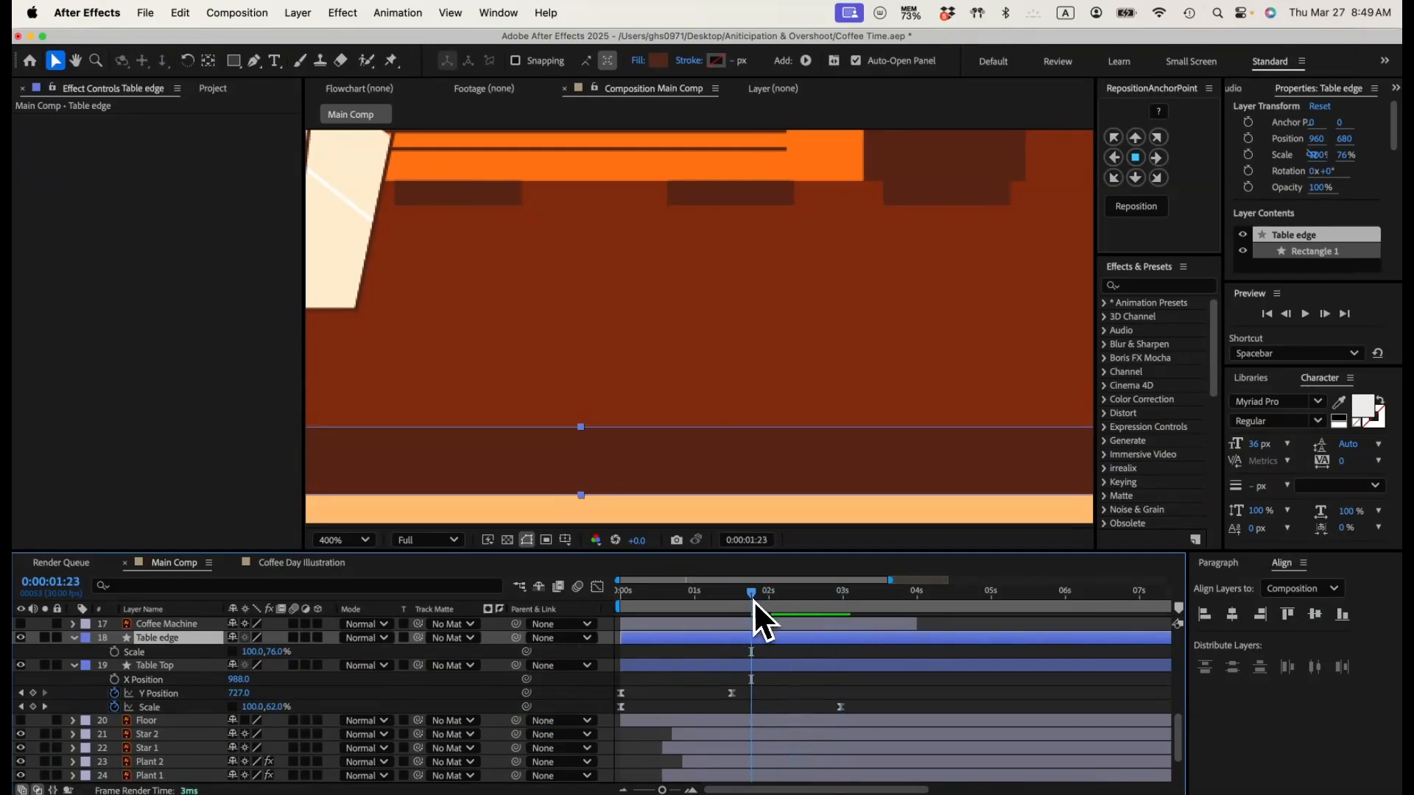
{"action": "left_click_drag", "start_coordinate": [523, 639], "coordinate": [147, 671]}
{"action": "key", "text": "super+minus"}
{"action": "key", "text": "super+minus"}
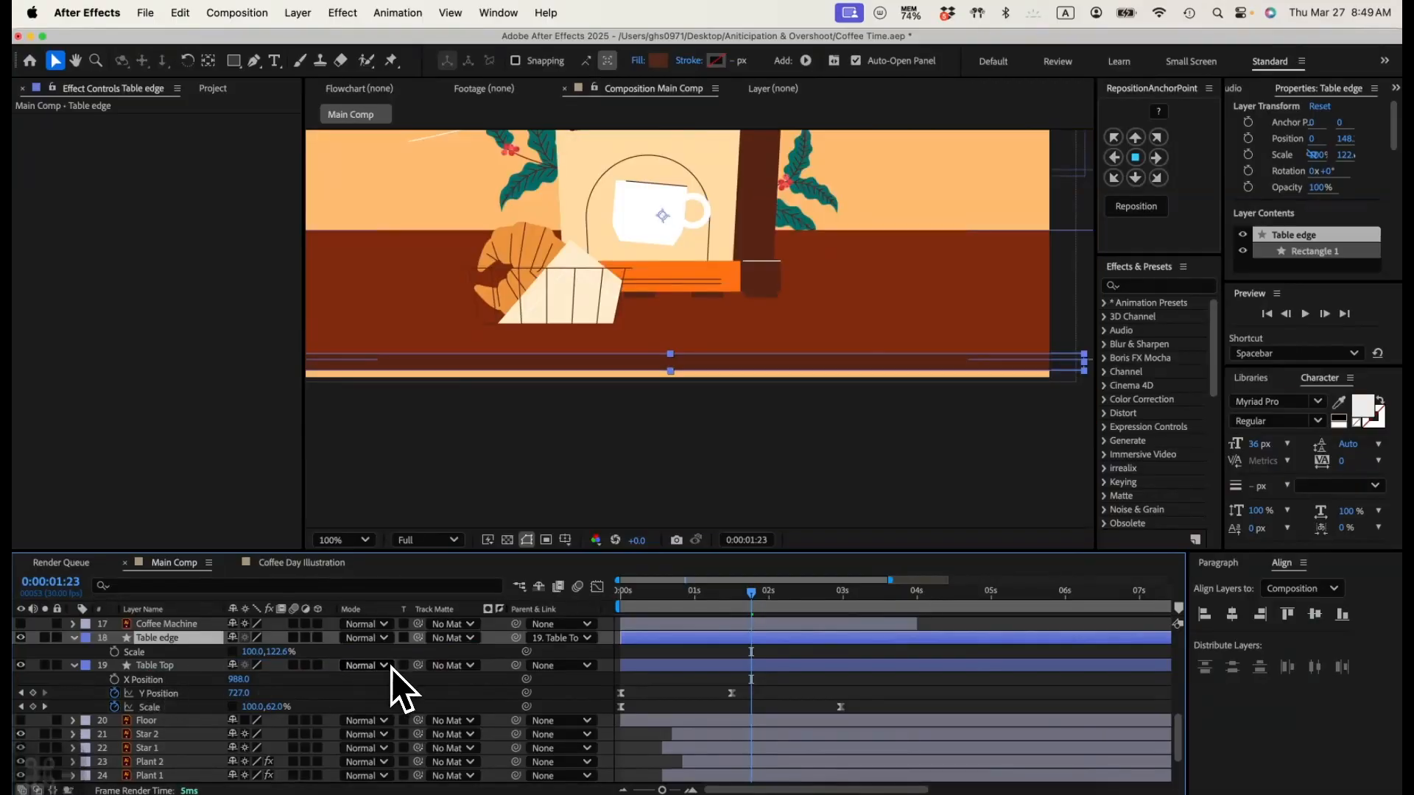
{"action": "key", "text": "super+minus"}
{"action": "left_click", "coordinate": [613, 600]}
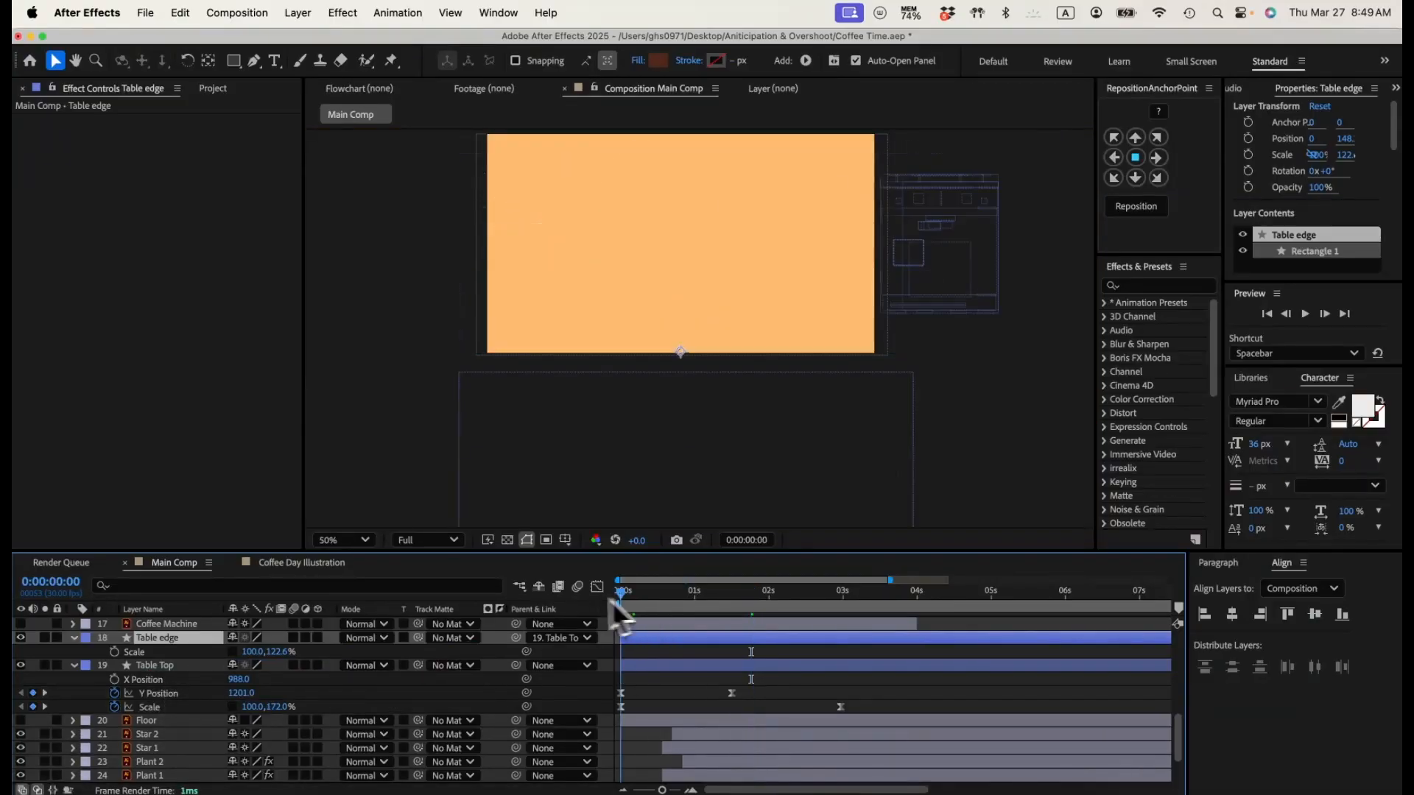
Step: Play back the table animation from the first frame and stop at 0:00:02:14 to check how the edge follows the top
{"action": "key", "text": "space"}
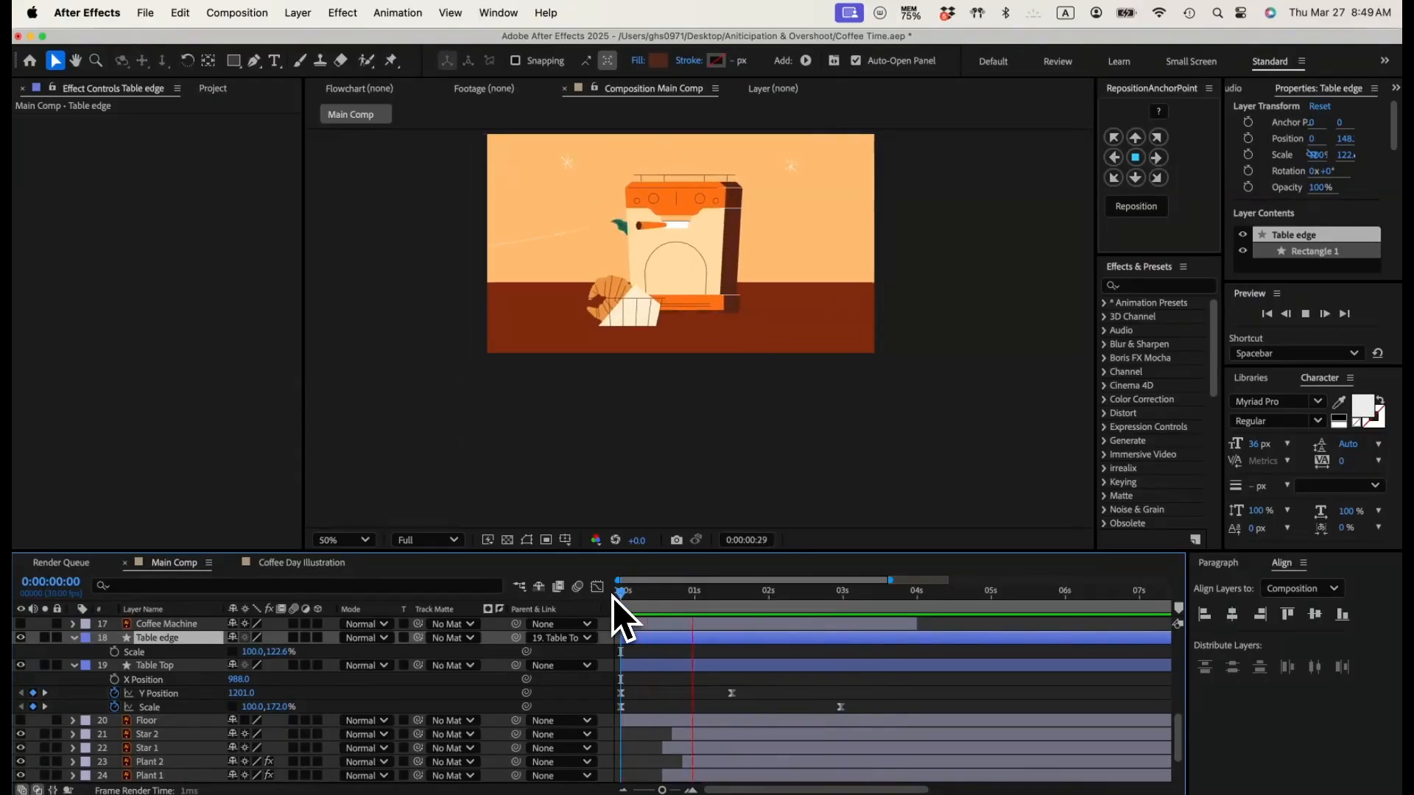
{"action": "key", "text": "space"}
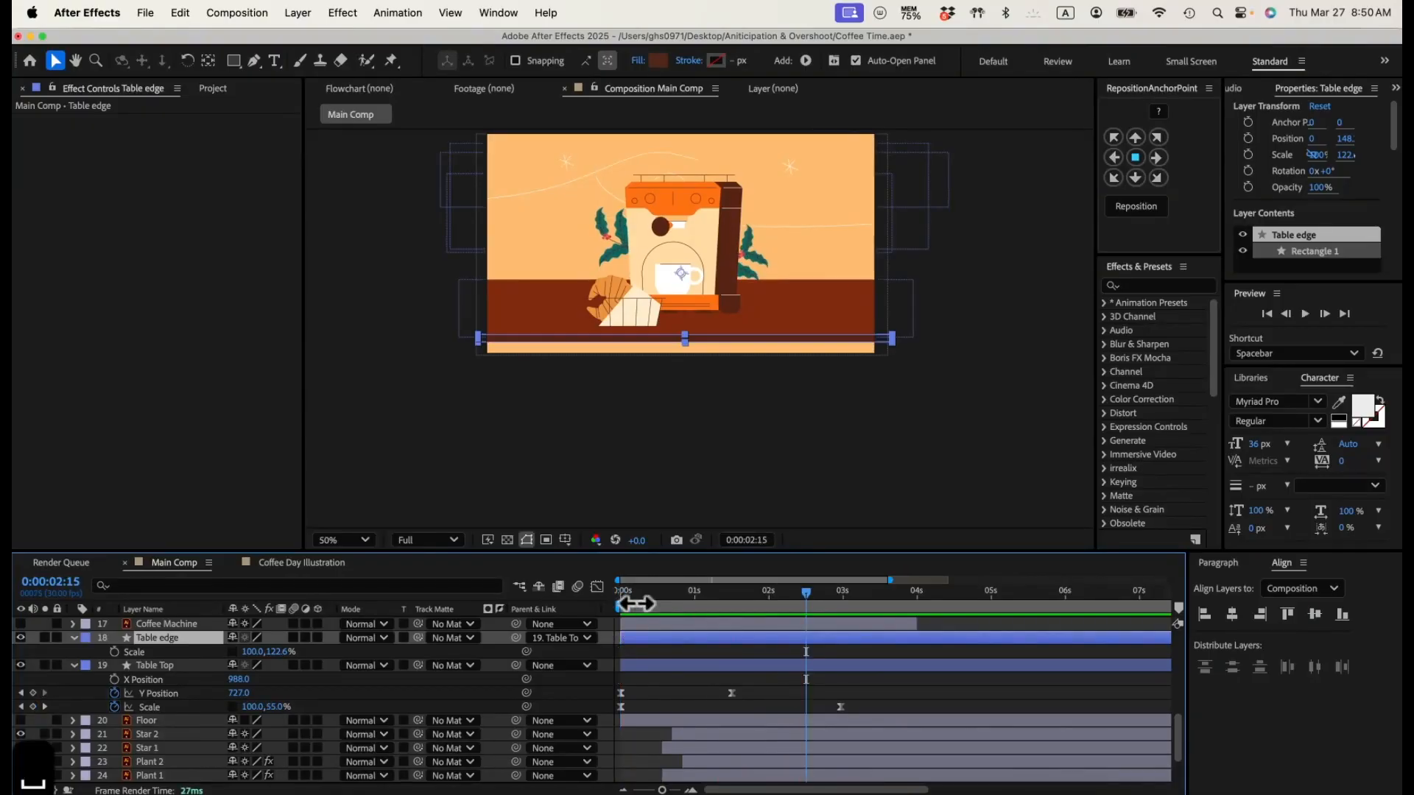
{"action": "left_click_drag", "start_coordinate": [642, 596], "coordinate": [562, 598]}
{"action": "key", "text": "space"}
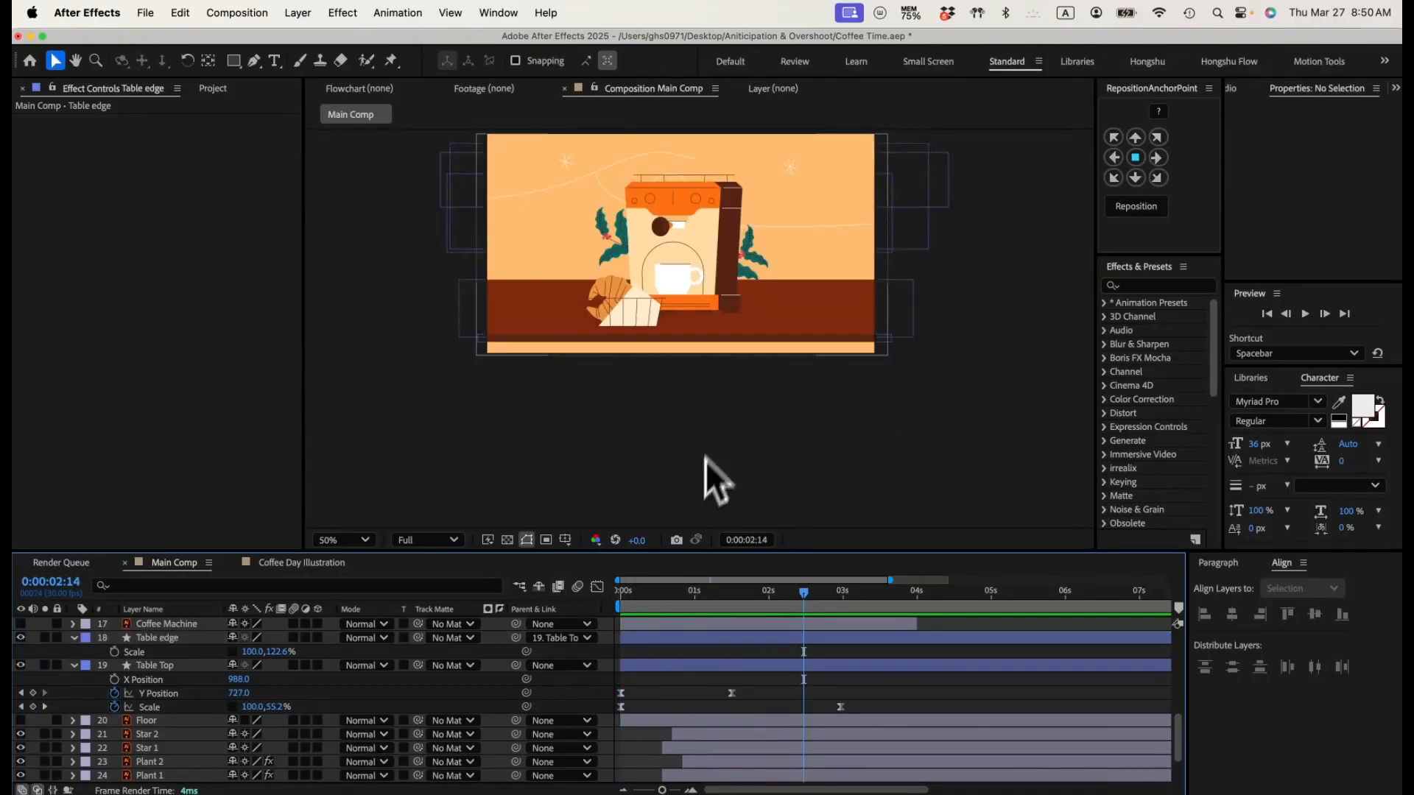
{"action": "key", "text": "space"}
Step: Draw a slanted four-point table leg with the Pen tool, running from the table top beside the croissant down past the frame's lower edge
{"action": "left_click_drag", "start_coordinate": [744, 327], "coordinate": [725, 374]}
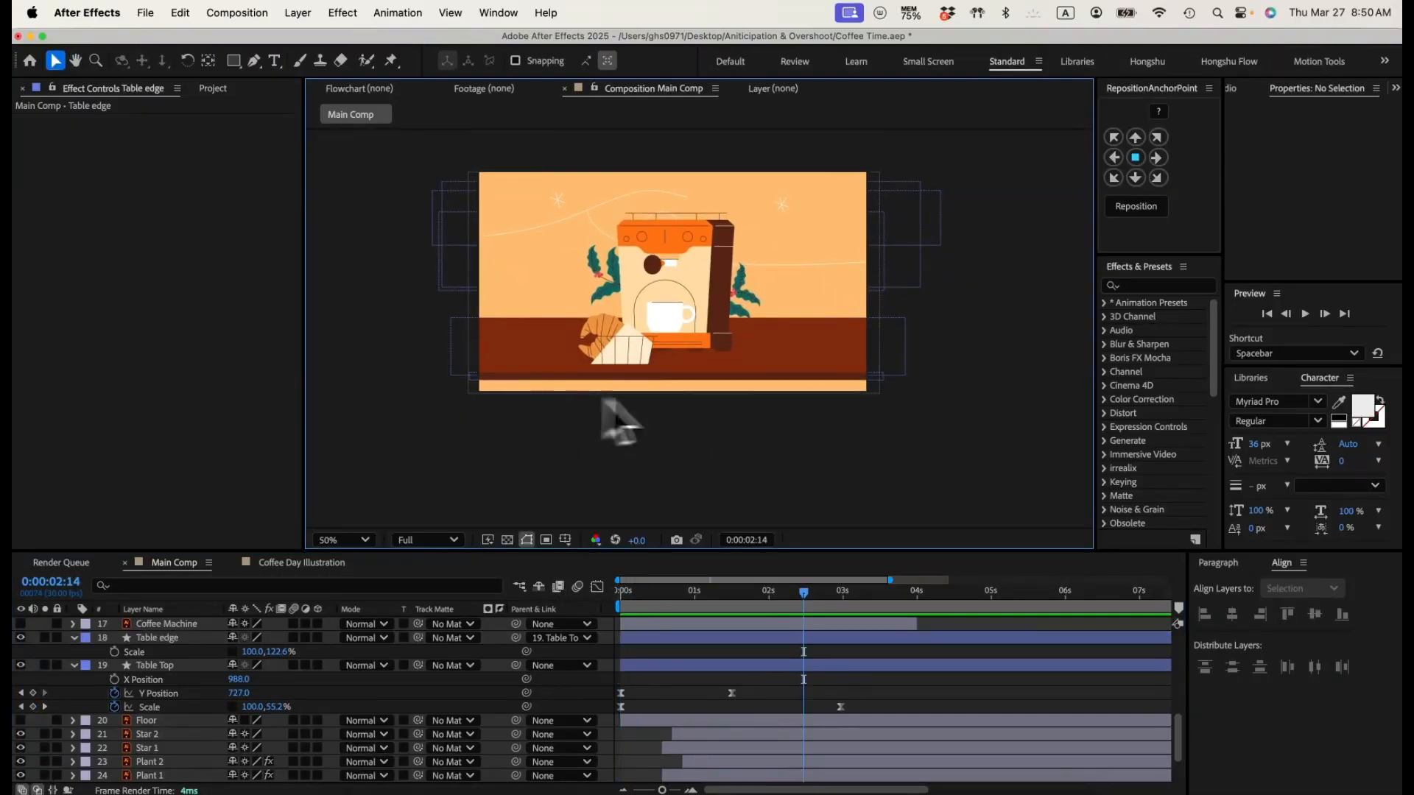
{"action": "key", "text": "super+equal"}
{"action": "left_click_drag", "start_coordinate": [799, 393], "coordinate": [865, 346]}
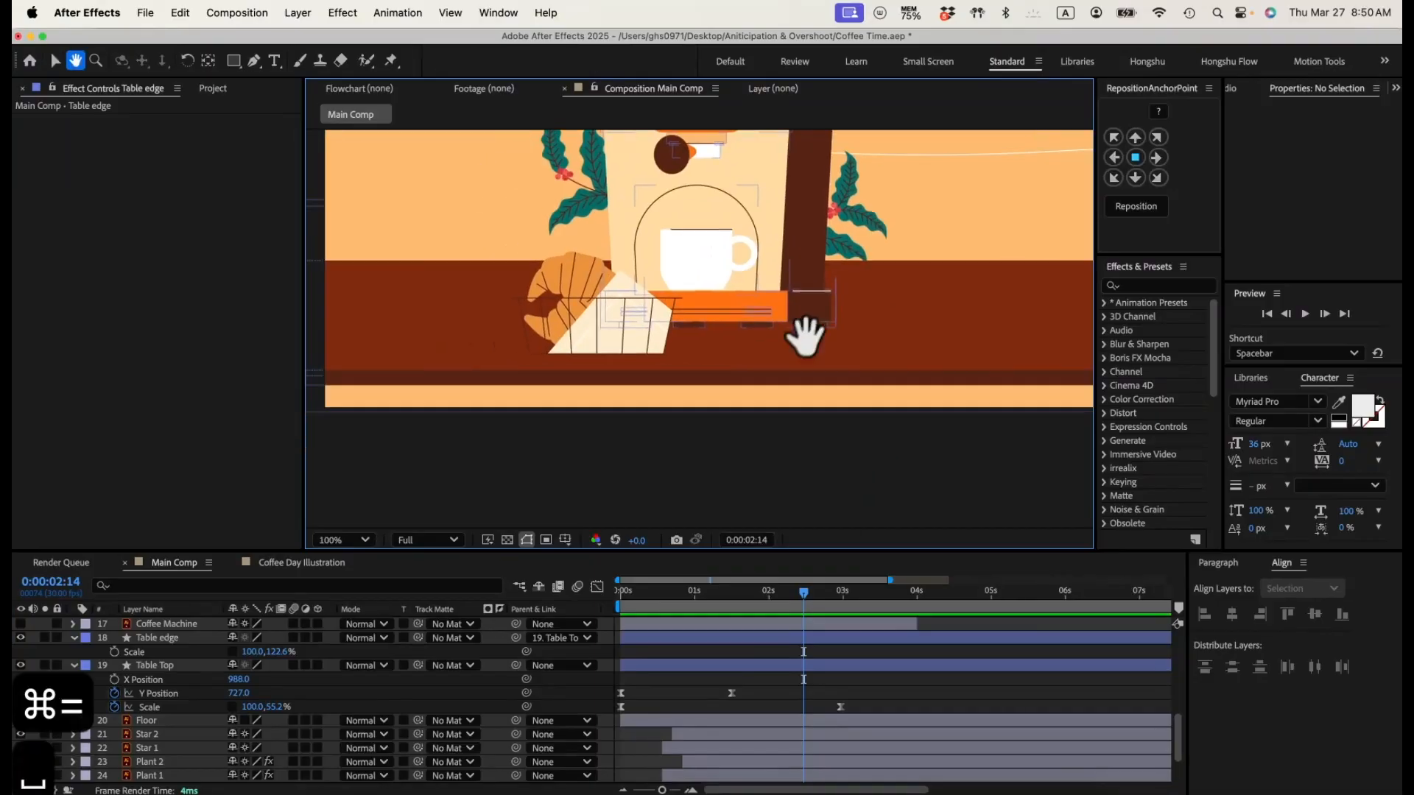
{"action": "left_click", "coordinate": [750, 687]}
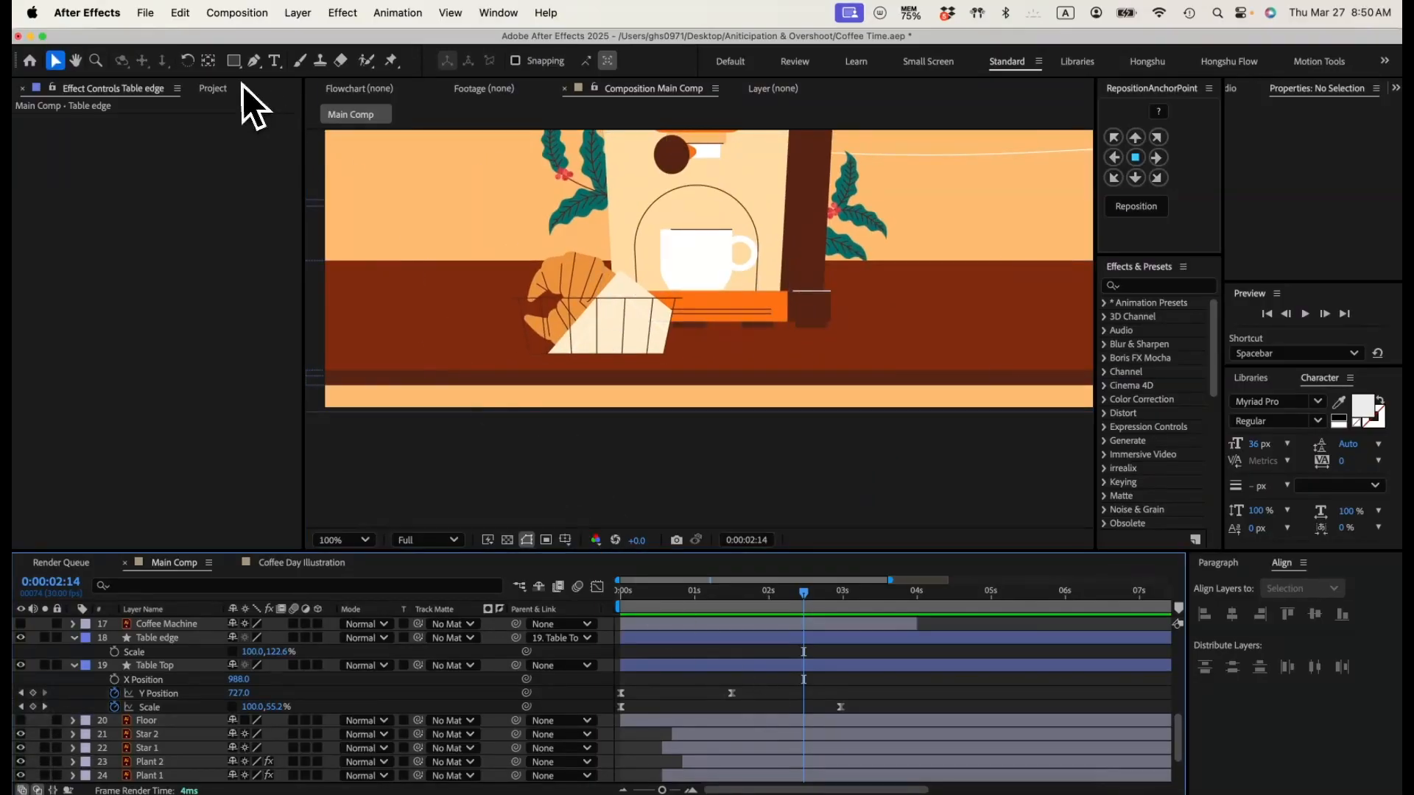
{"action": "left_click_drag", "start_coordinate": [419, 199], "coordinate": [483, 205]}
{"action": "left_click", "coordinate": [254, 62]}
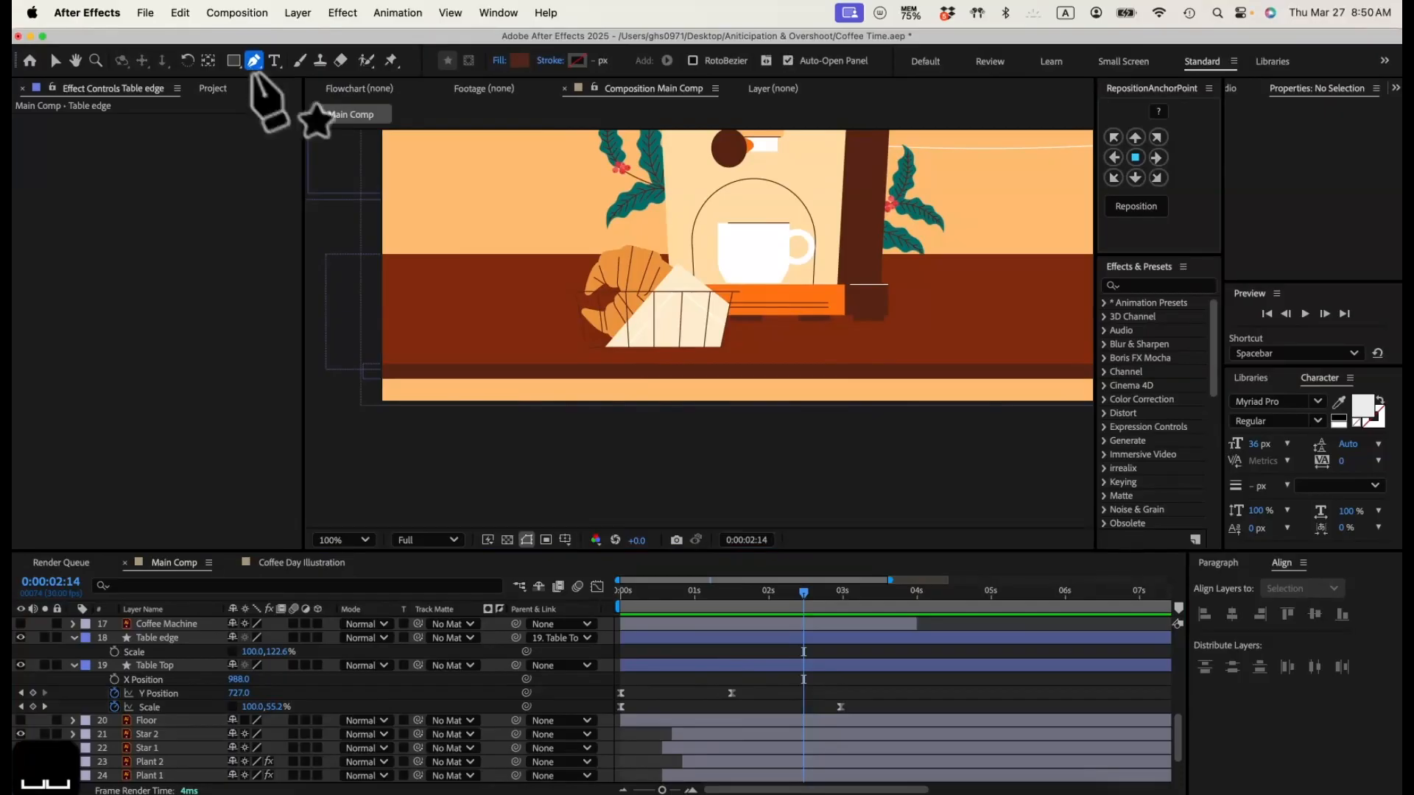
{"action": "left_click", "coordinate": [565, 304]}
{"action": "left_click", "coordinate": [455, 518]}
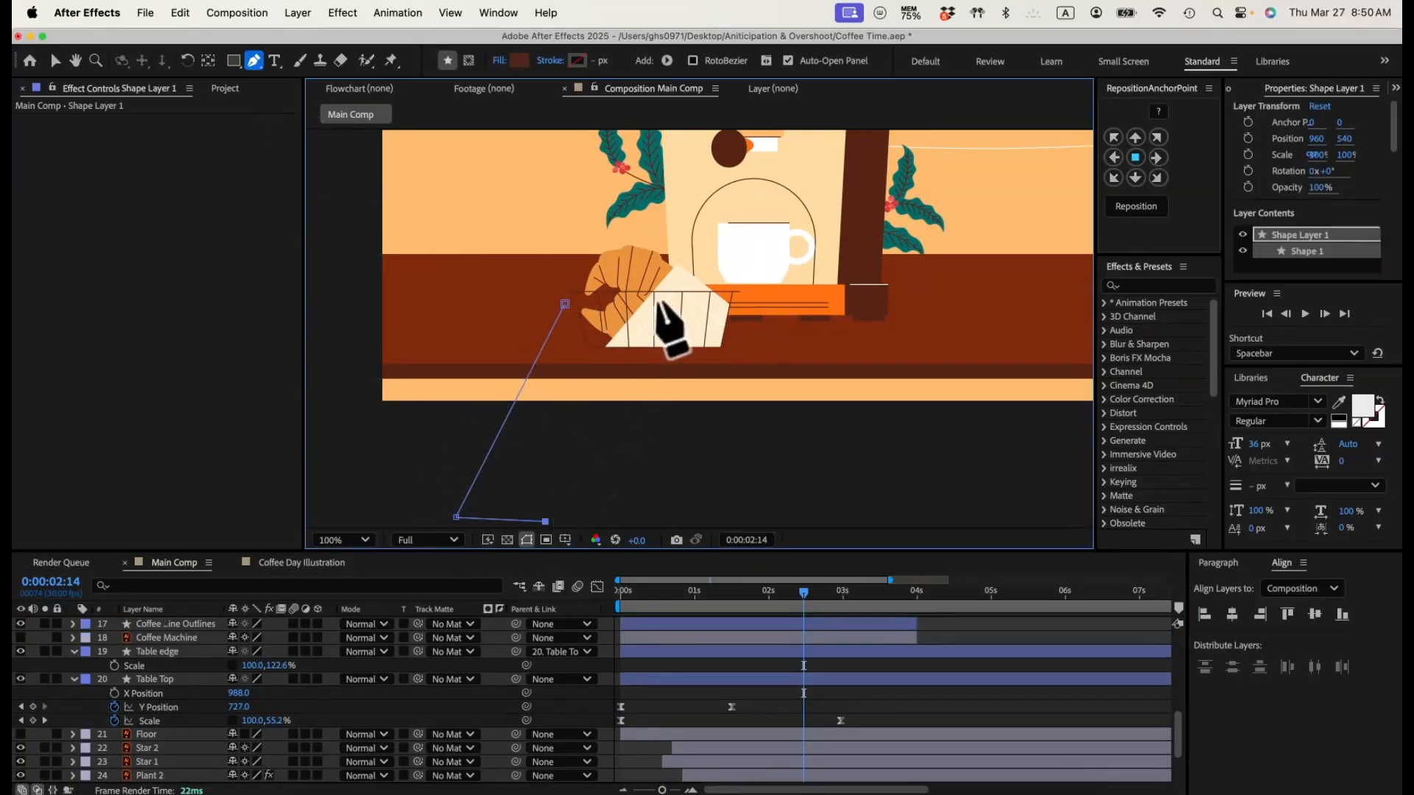
{"action": "left_click", "coordinate": [565, 304]}
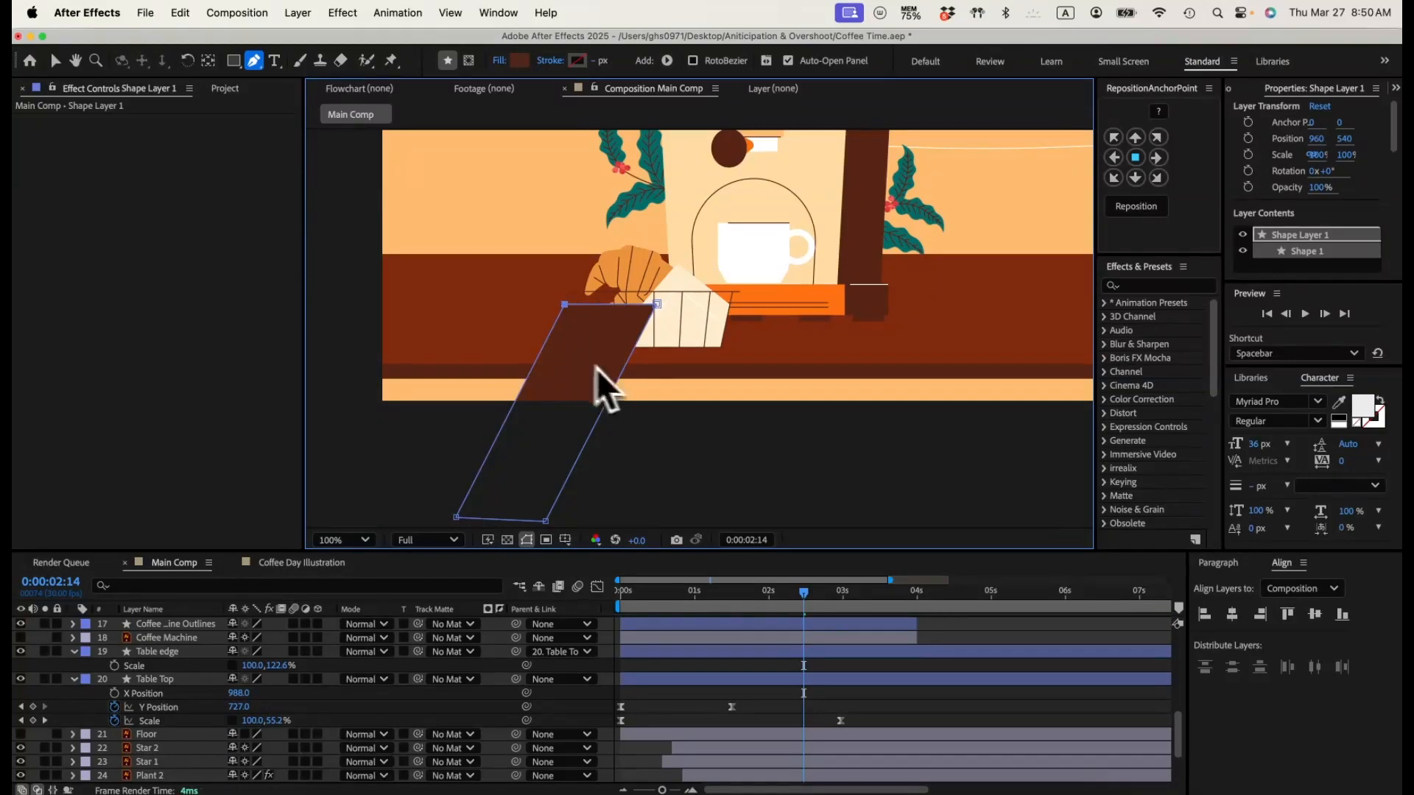
Step: Set the leg's fill colour to brown 582615
{"action": "left_click", "coordinate": [519, 60]}
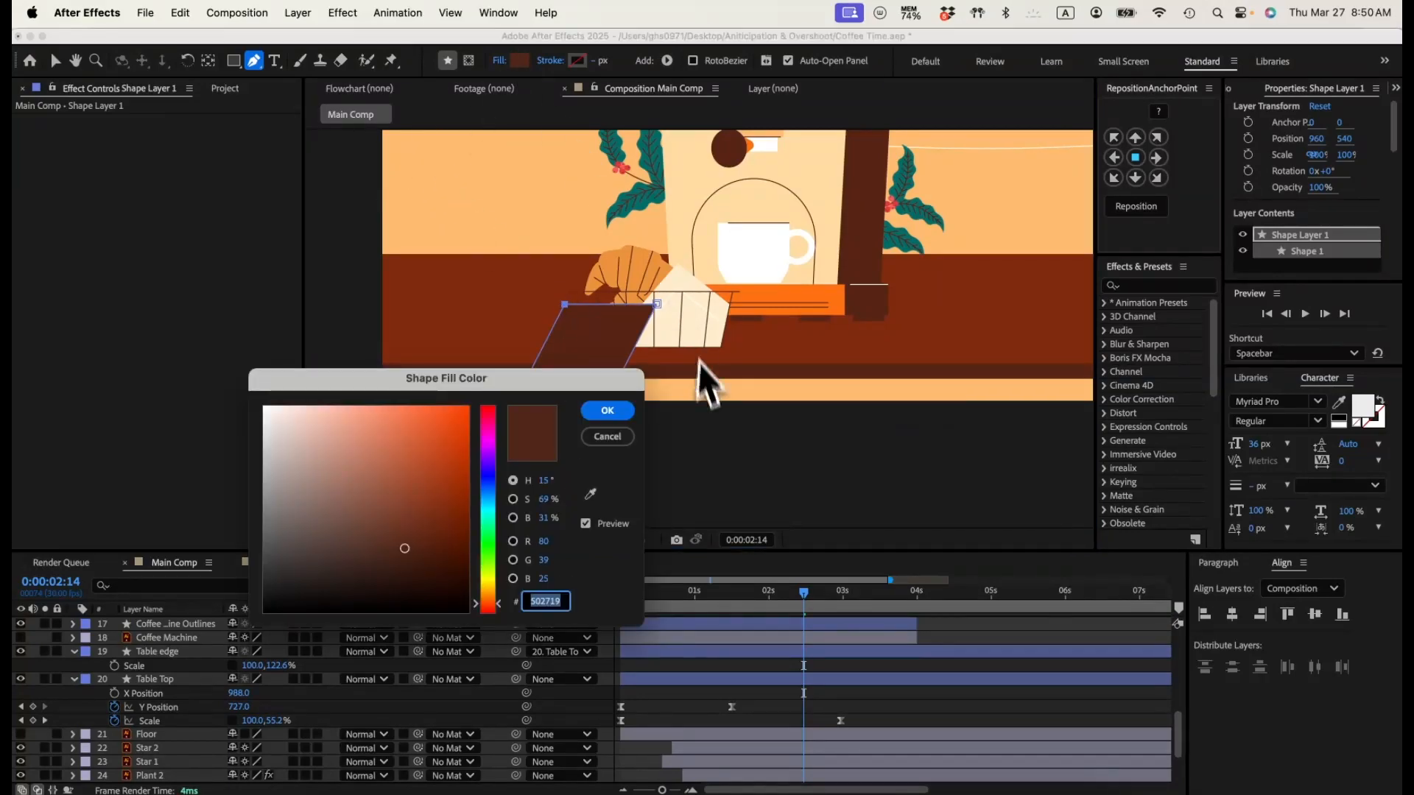
{"action": "left_click", "coordinate": [417, 543]}
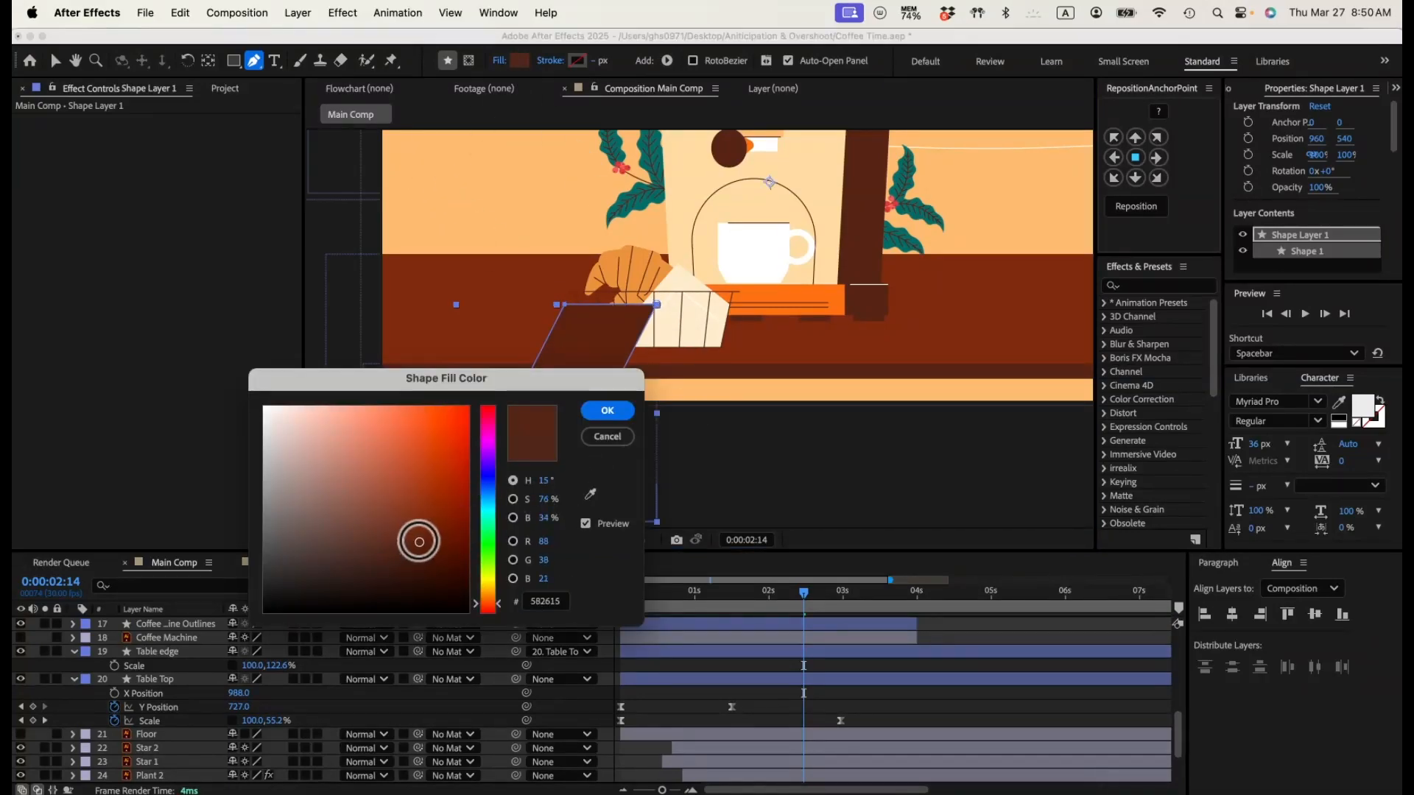
{"action": "left_click", "coordinate": [608, 411]}
Step: Duplicate the table leg's shape layer and shift the copy slightly to the right along the X axis
{"action": "scroll", "coordinate": [174, 646], "scroll_direction": "up", "scroll_amount": 5}
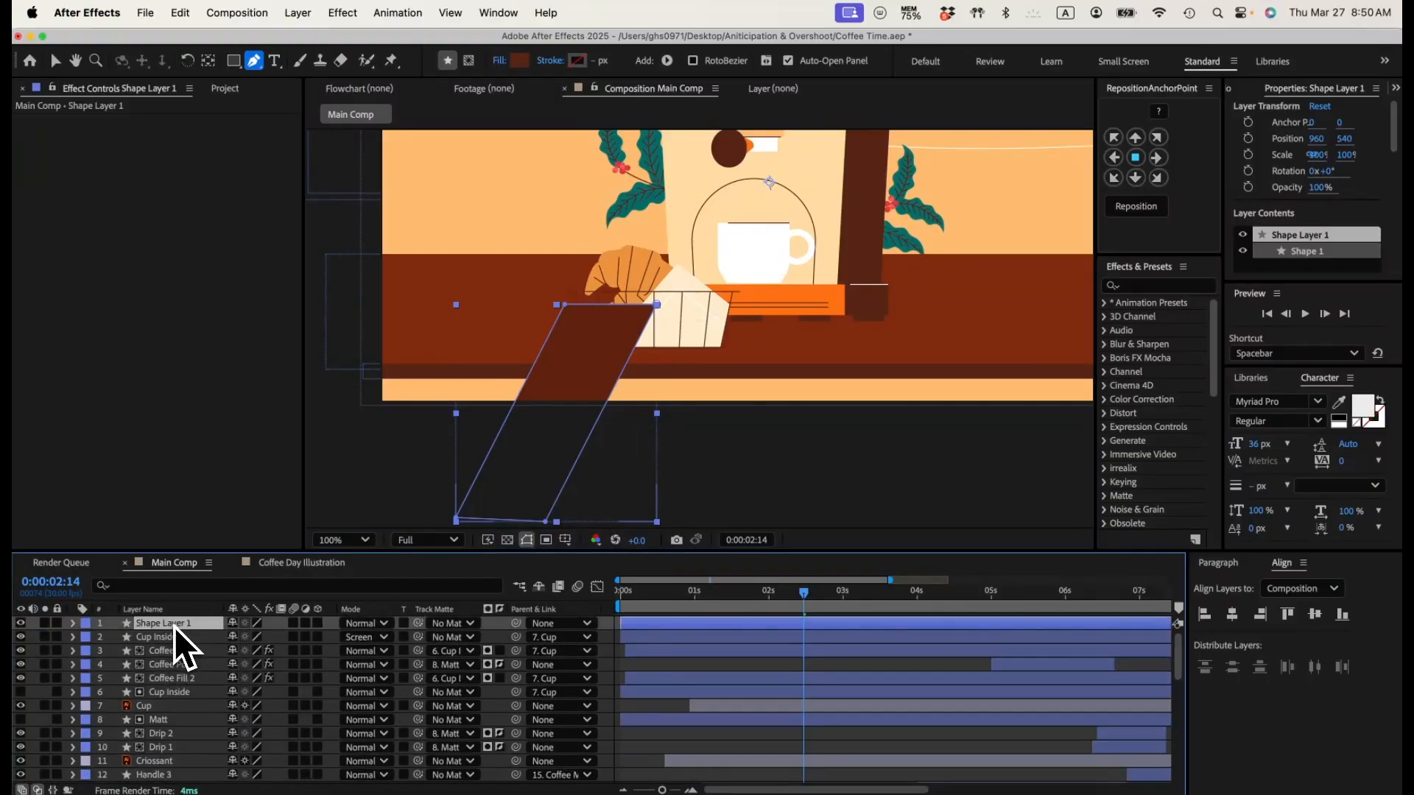
{"action": "key", "text": "super+d"}
{"action": "key", "text": "v"}
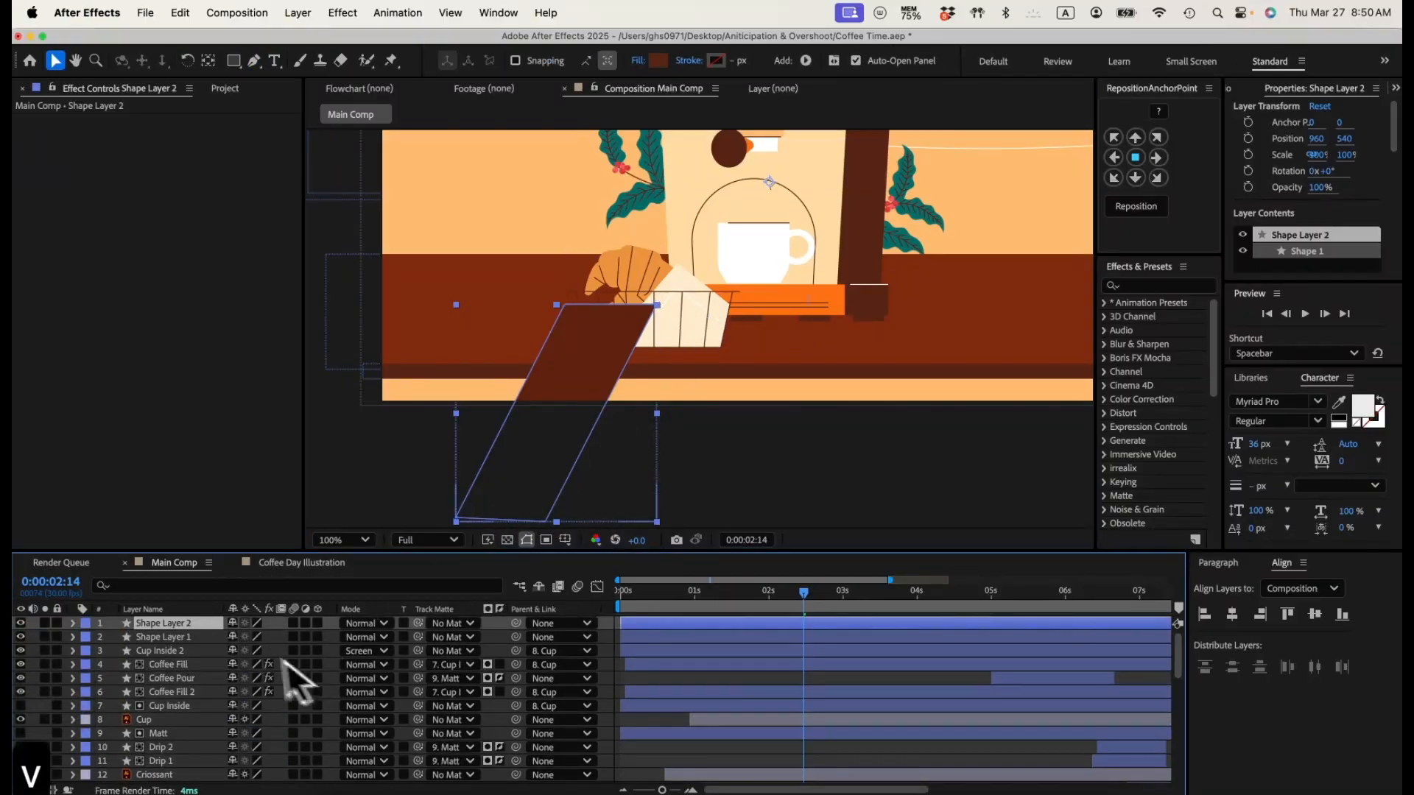
{"action": "key", "text": "s"}
{"action": "left_click_drag", "start_coordinate": [252, 637], "coordinate": [287, 638]}
{"action": "key", "text": "super+z"}
{"action": "key", "text": "p"}
{"action": "key", "text": "a"}
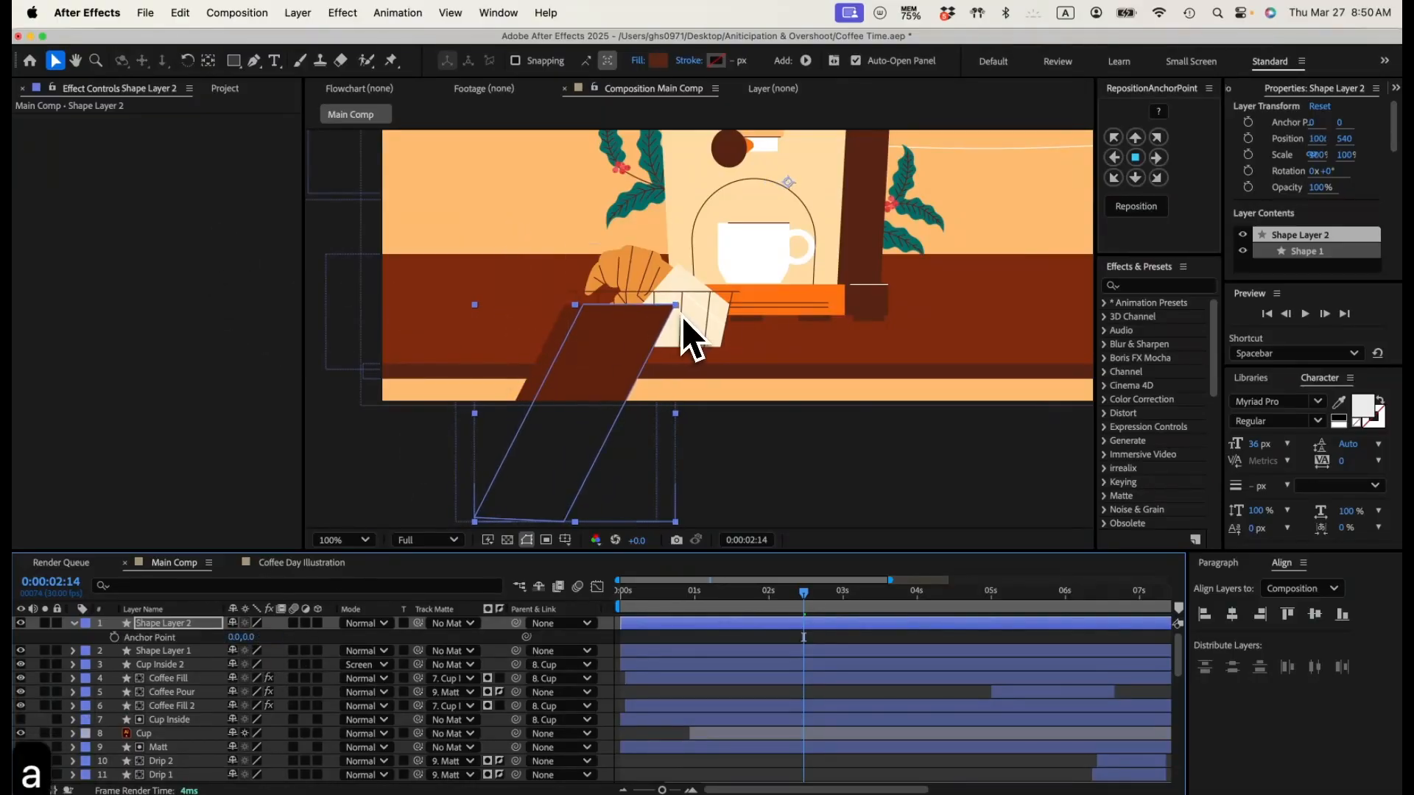
Step: Reshape the copied leg's corner points into a narrow slanted strip along the original leg's right side
{"action": "key", "text": "g"}
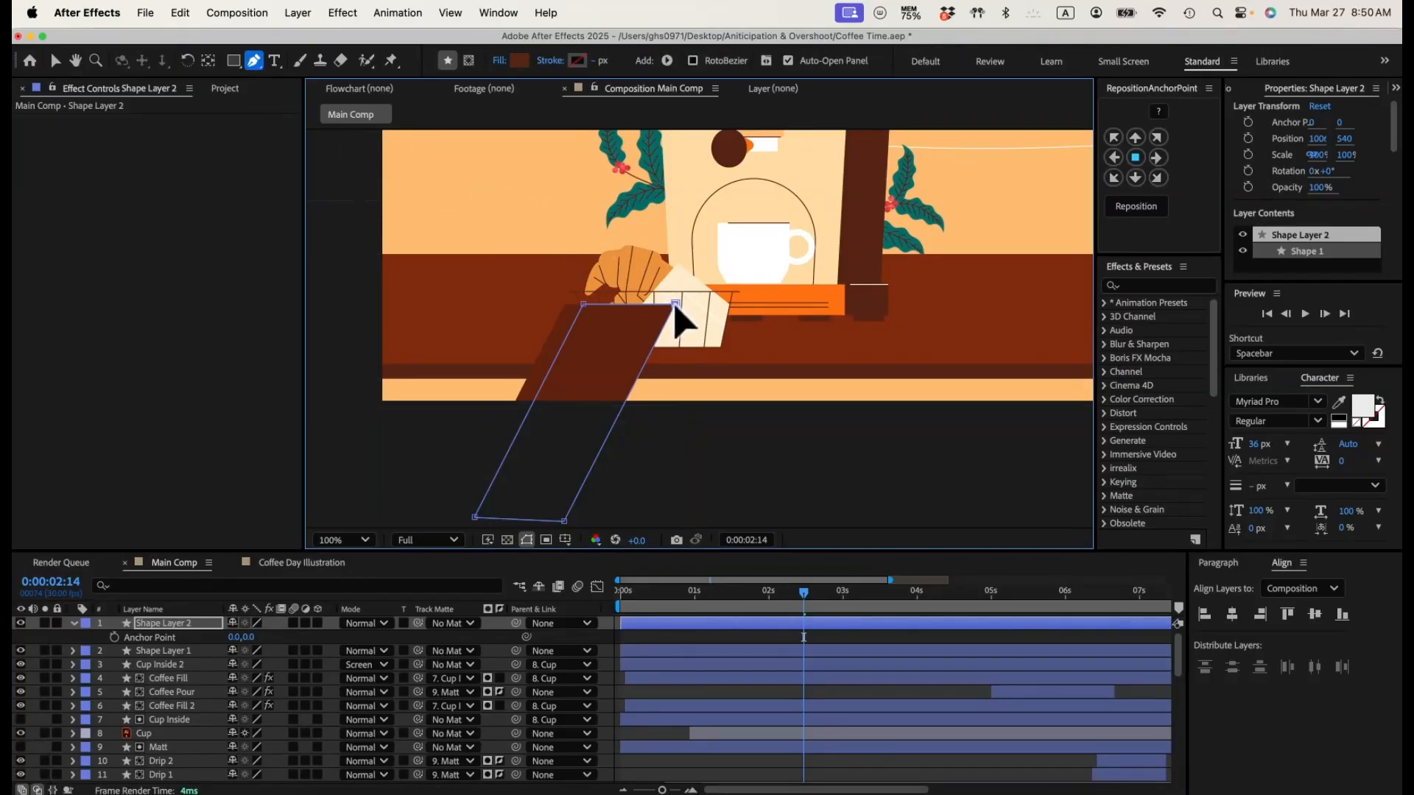
{"action": "left_click_drag", "start_coordinate": [675, 310], "coordinate": [667, 325]}
{"action": "left_click_drag", "start_coordinate": [585, 304], "coordinate": [652, 306]}
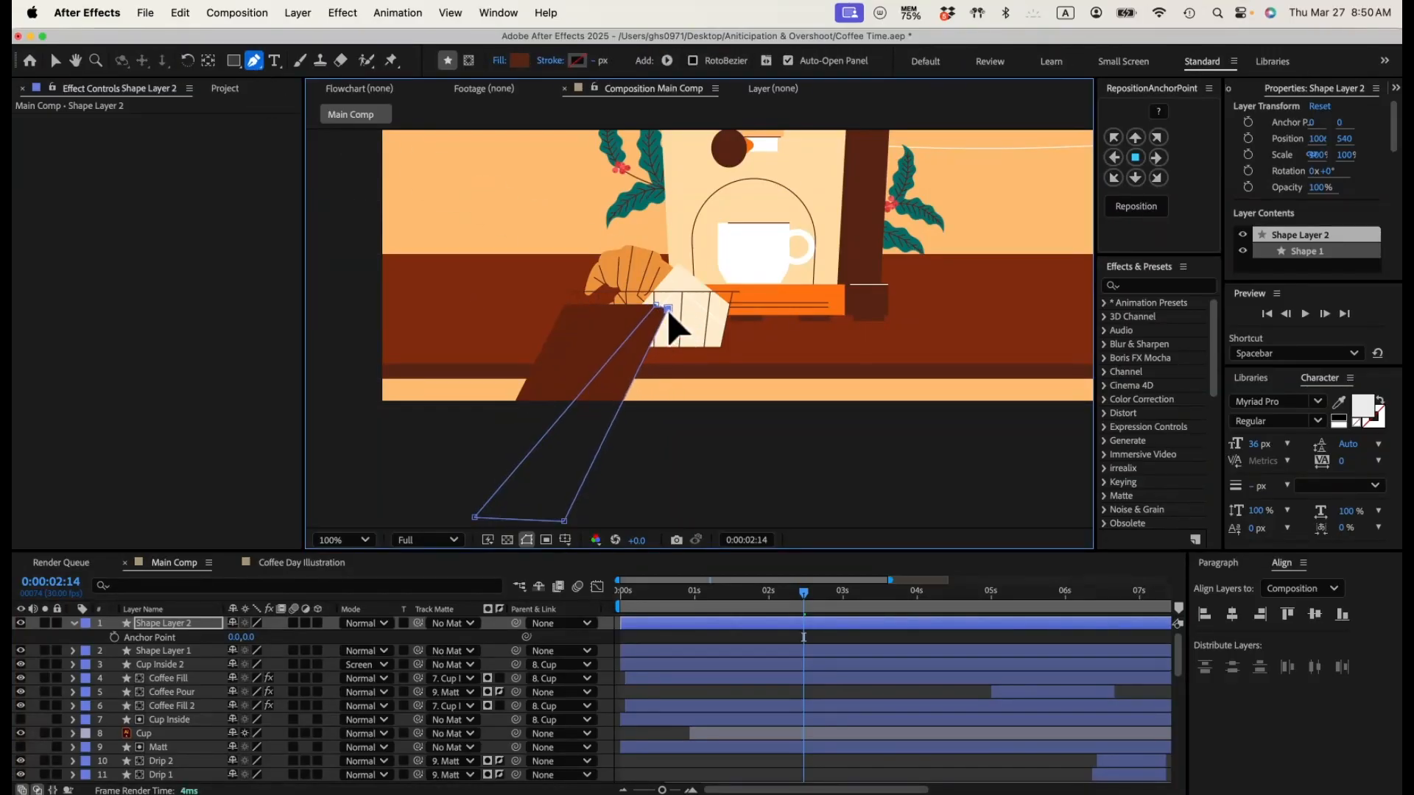
{"action": "left_click_drag", "start_coordinate": [558, 519], "coordinate": [589, 517]}
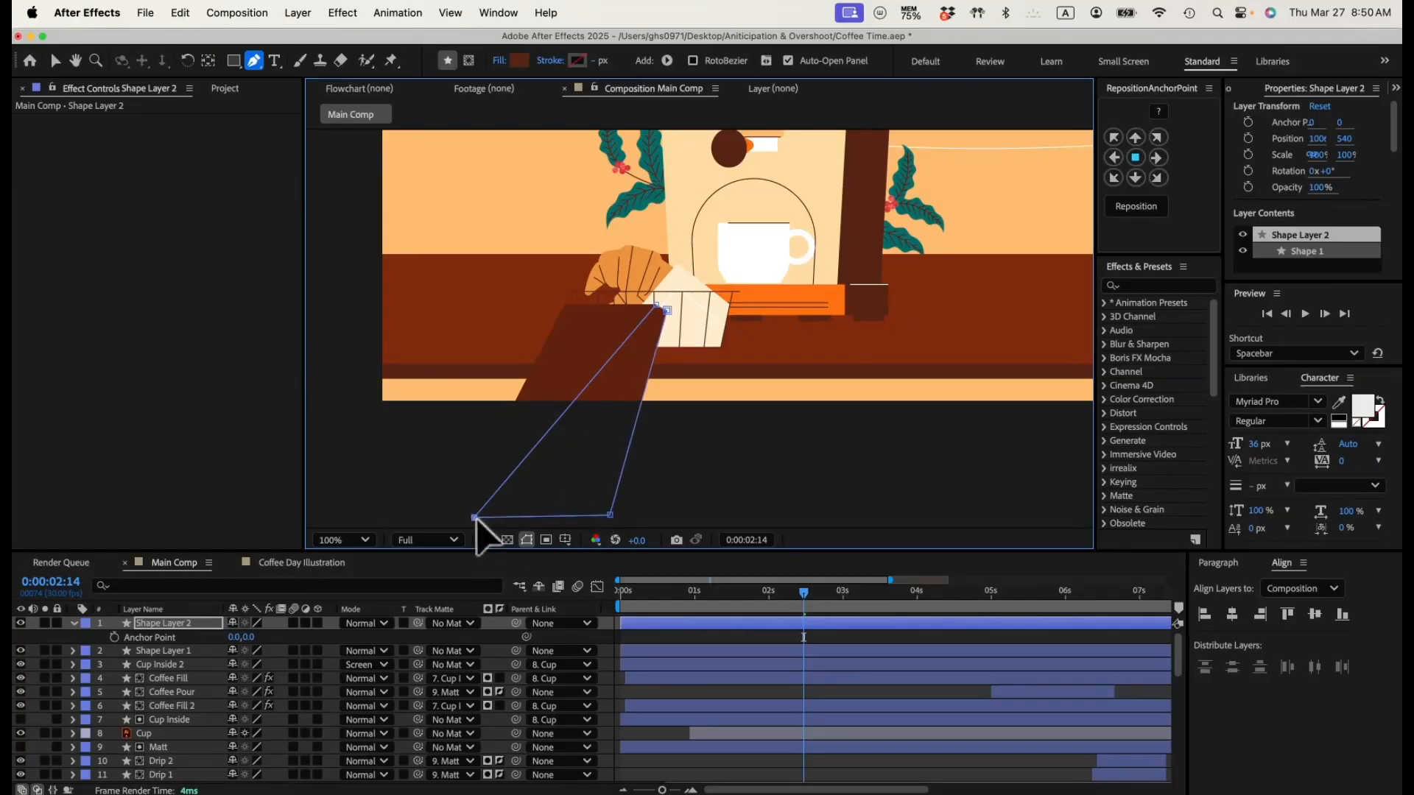
{"action": "left_click_drag", "start_coordinate": [475, 518], "coordinate": [594, 494]}
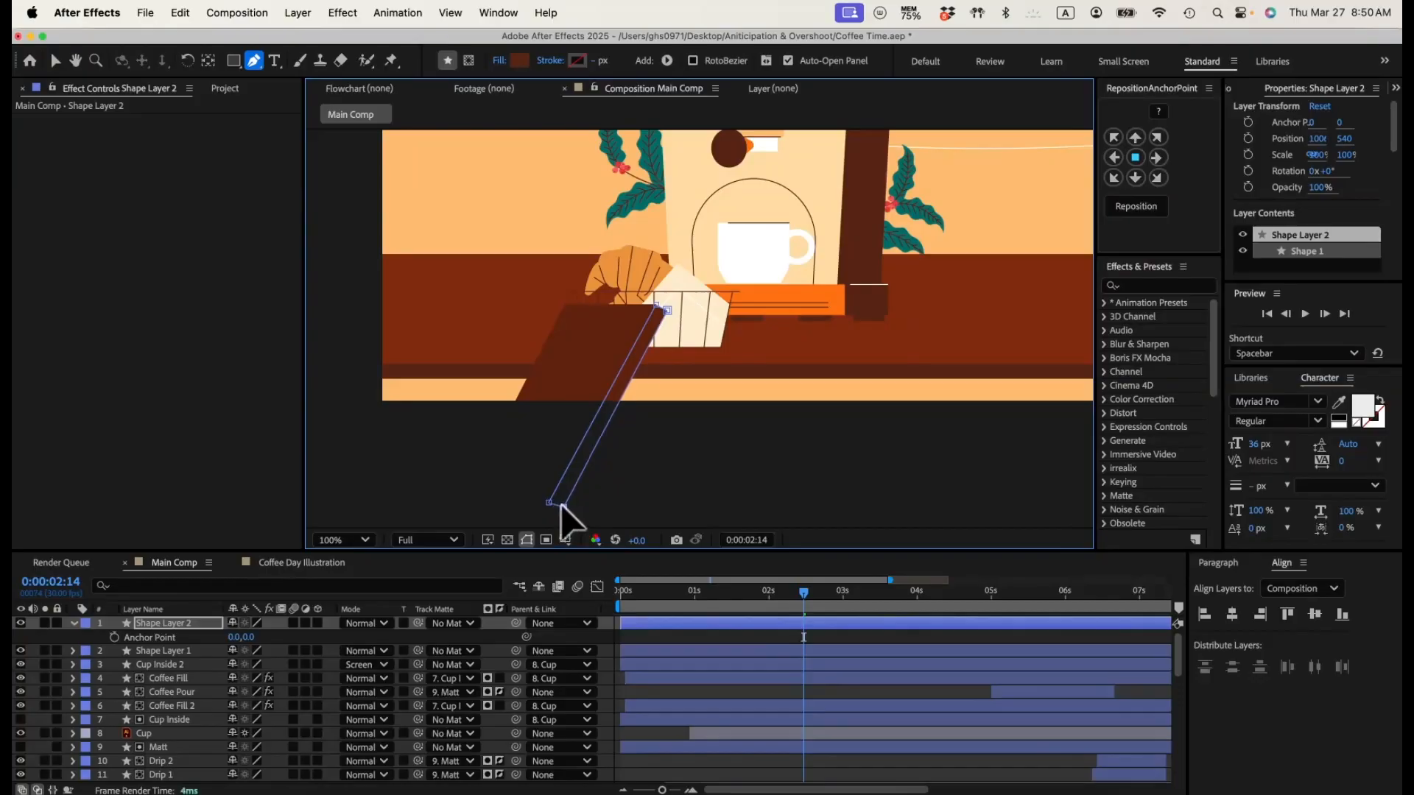
{"action": "left_click", "coordinate": [711, 701]}
Step: Fill the narrow side strip with a much darker brown than the leg
{"action": "left_click", "coordinate": [211, 622]}
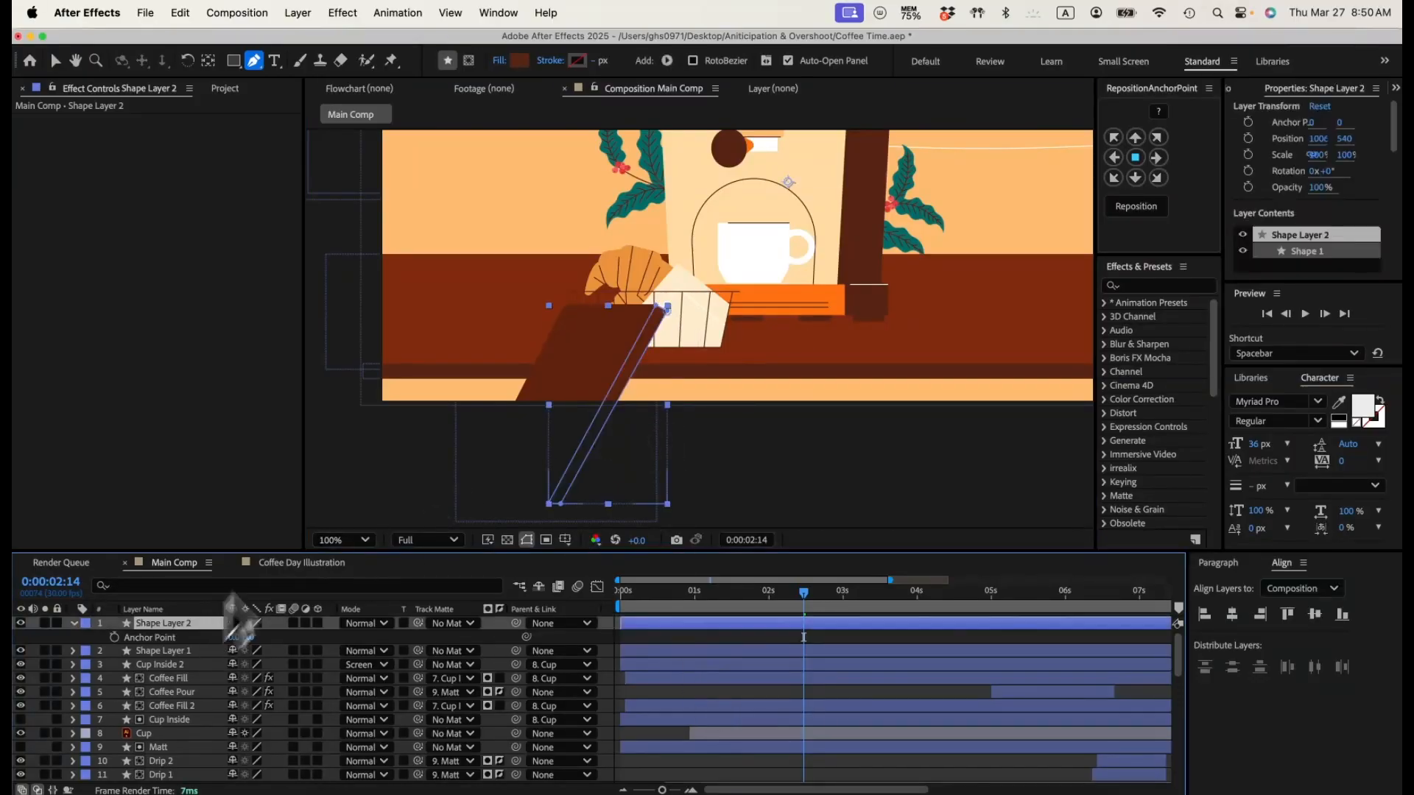
{"action": "left_click", "coordinate": [520, 61]}
{"action": "left_click_drag", "start_coordinate": [426, 537], "coordinate": [436, 573]}
{"action": "left_click", "coordinate": [609, 411]}
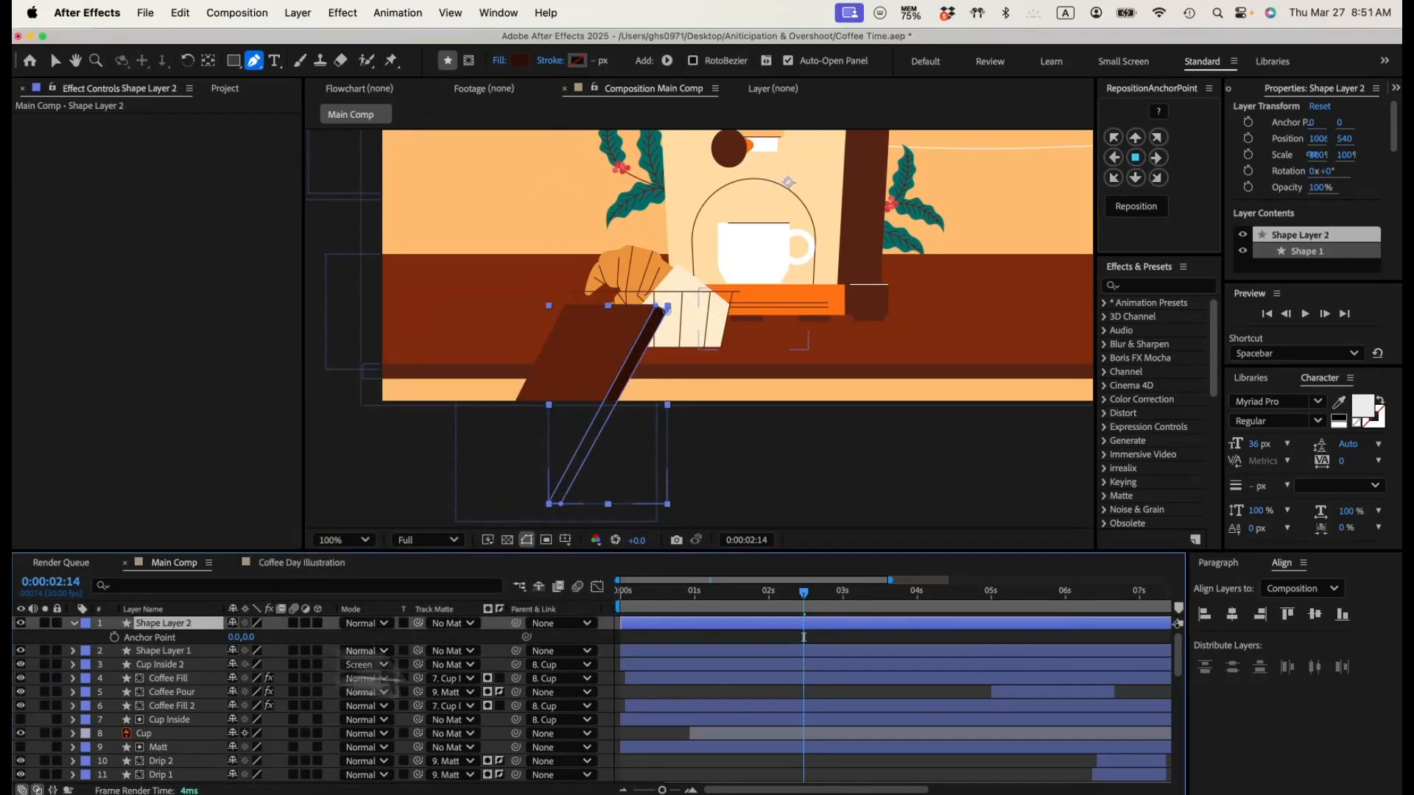
{"action": "left_click", "coordinate": [814, 692]}
Step: Duplicate both leg layers and mirror the copies to the other side with a horizontal scale of -100%
{"action": "left_click", "coordinate": [185, 651]}
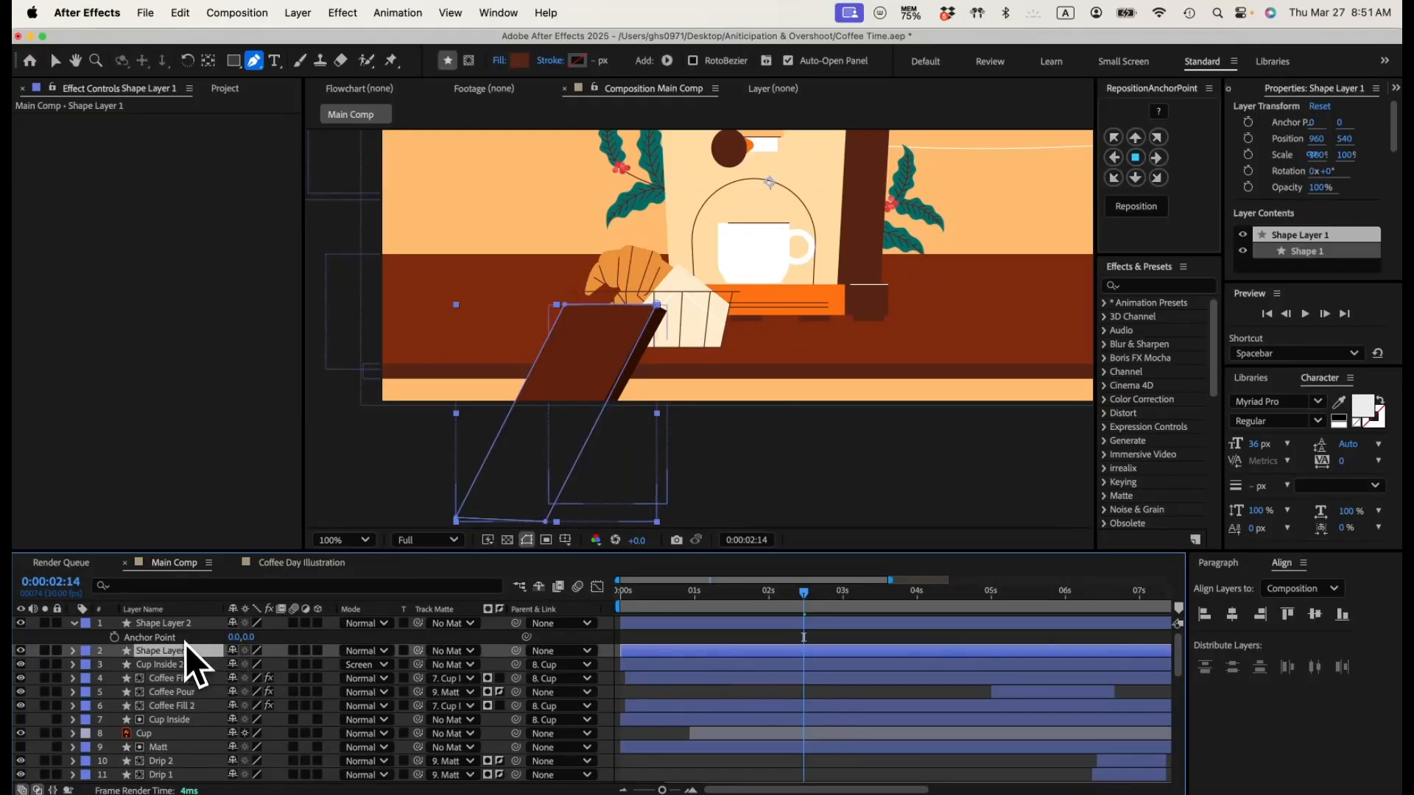
{"action": "left_click", "coordinate": [181, 625], "text": "shift"}
{"action": "key", "text": "super+d"}
{"action": "left_click_drag", "start_coordinate": [181, 657], "coordinate": [177, 638]}
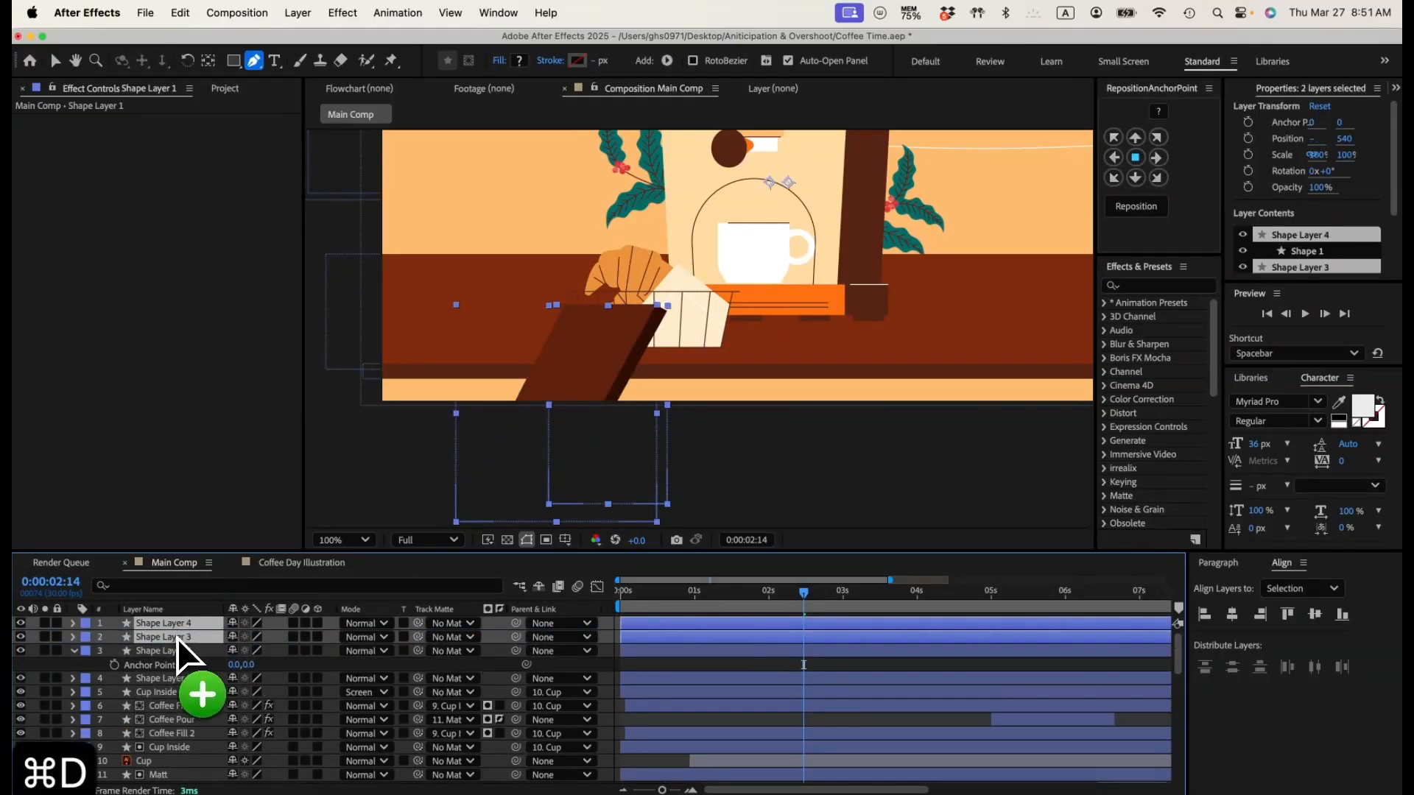
{"action": "key", "text": "super+minus"}
{"action": "key", "text": "v"}
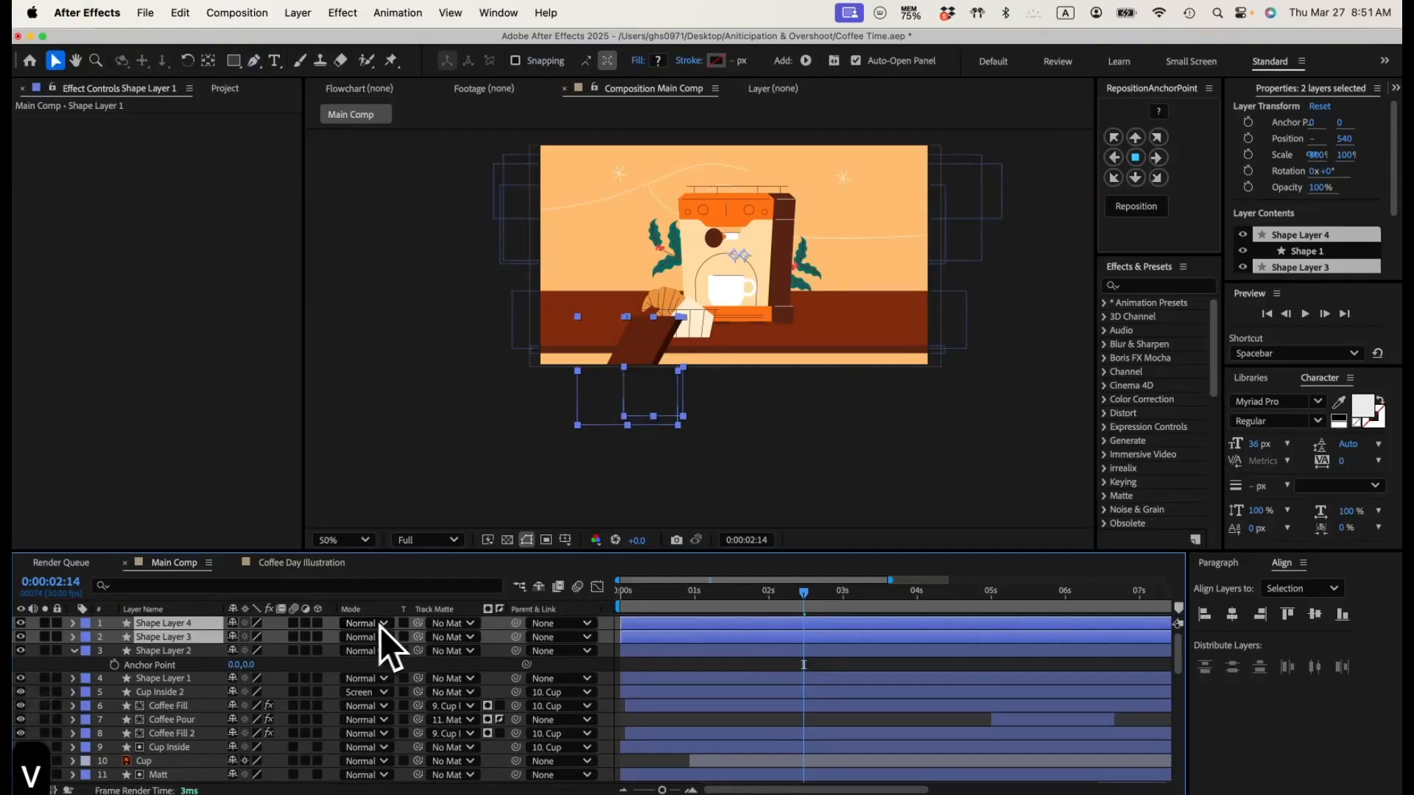
{"action": "key", "text": "s"}
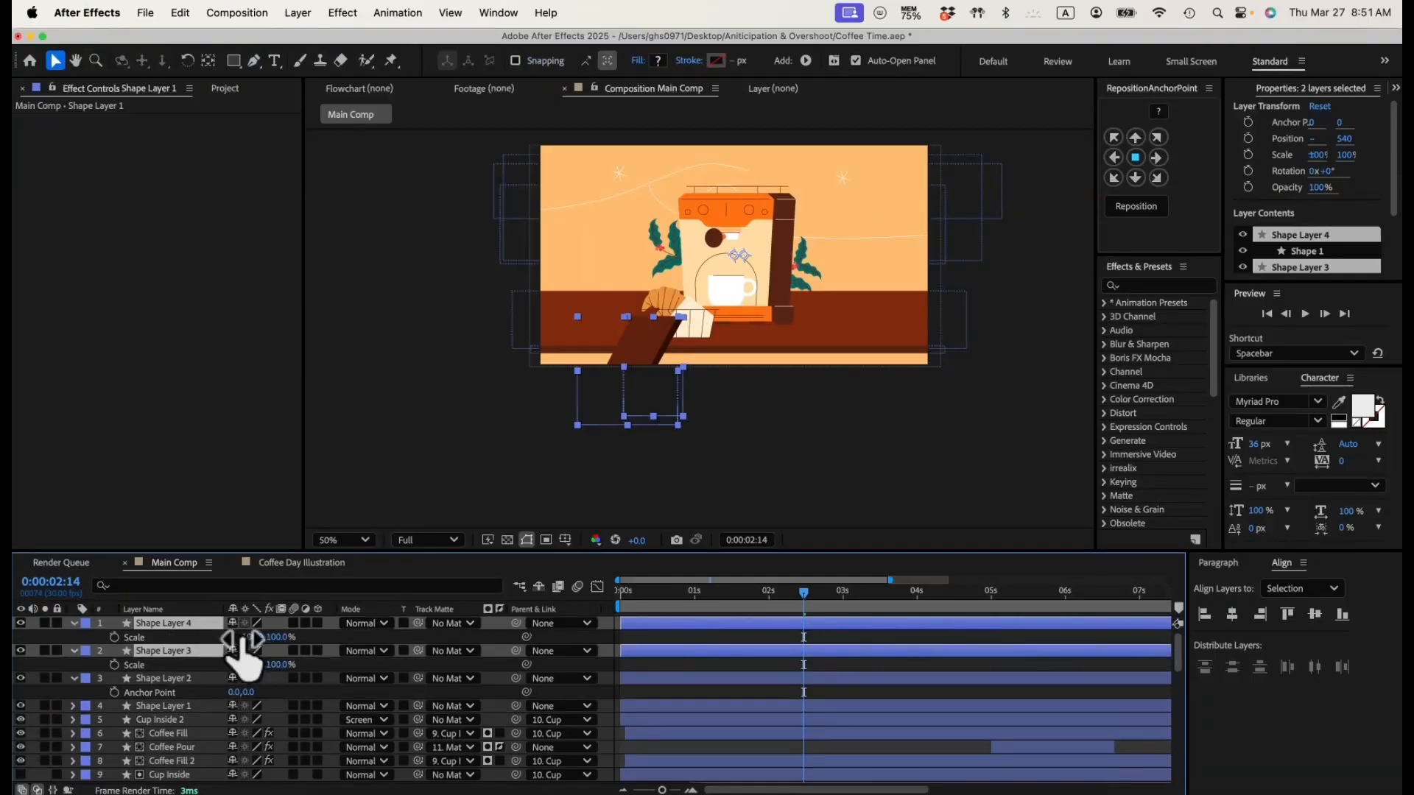
{"action": "left_click", "coordinate": [258, 637]}
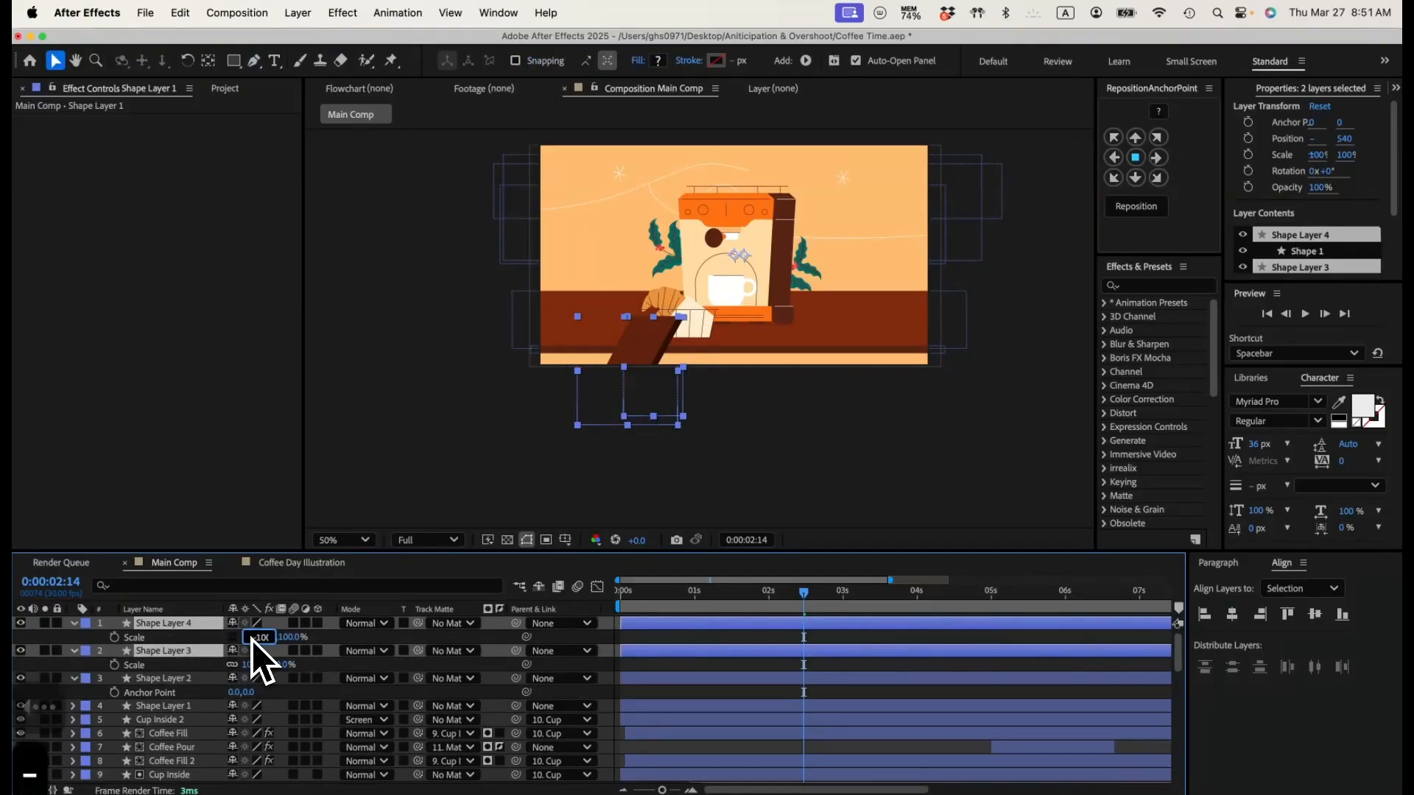
{"action": "type", "text": "-100"}
{"action": "key", "text": "Return"}
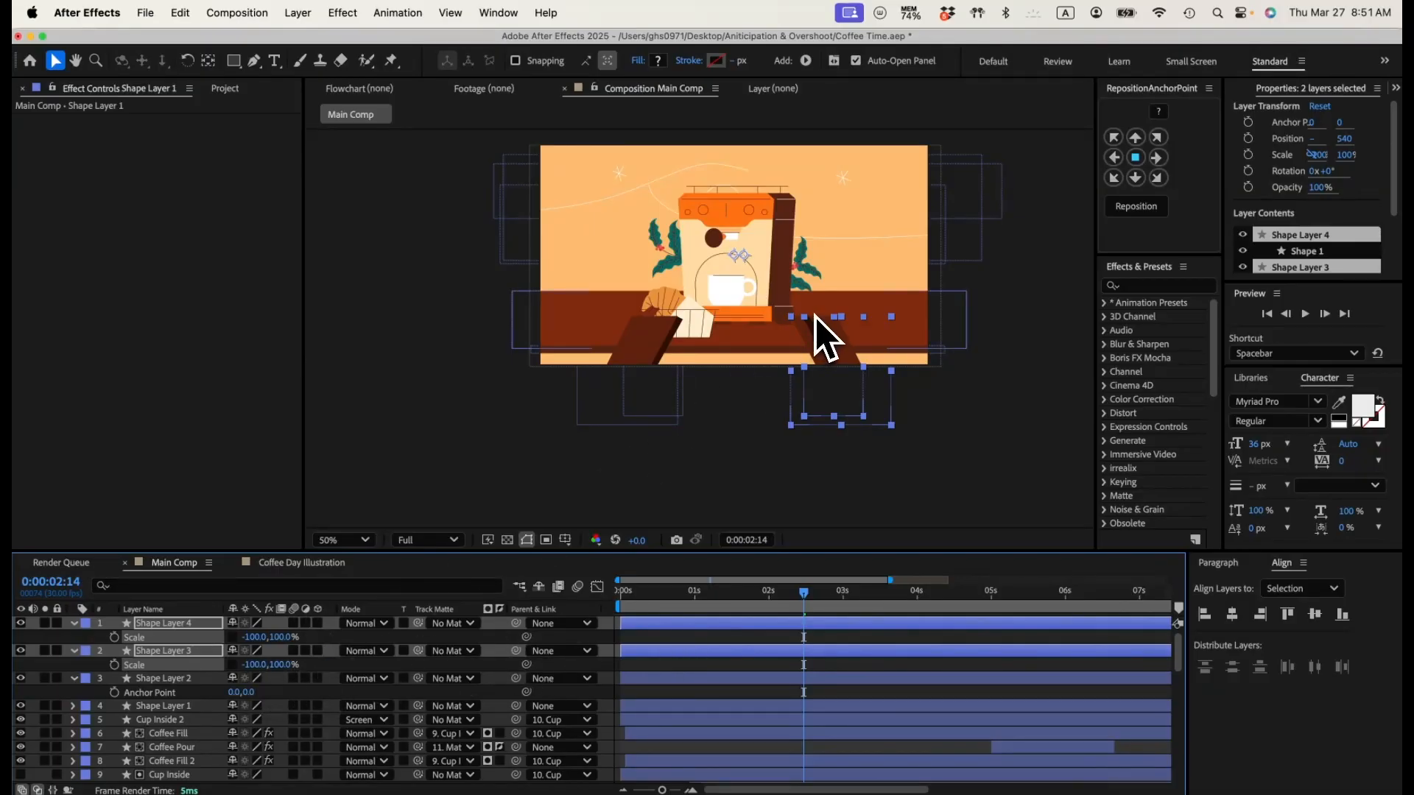
Step: Move the mirrored leg's dark strip onto the leg's left side, at about position 928, 534
{"action": "key", "text": "super+equal"}
{"action": "left_click_drag", "start_coordinate": [904, 329], "coordinate": [658, 348]}
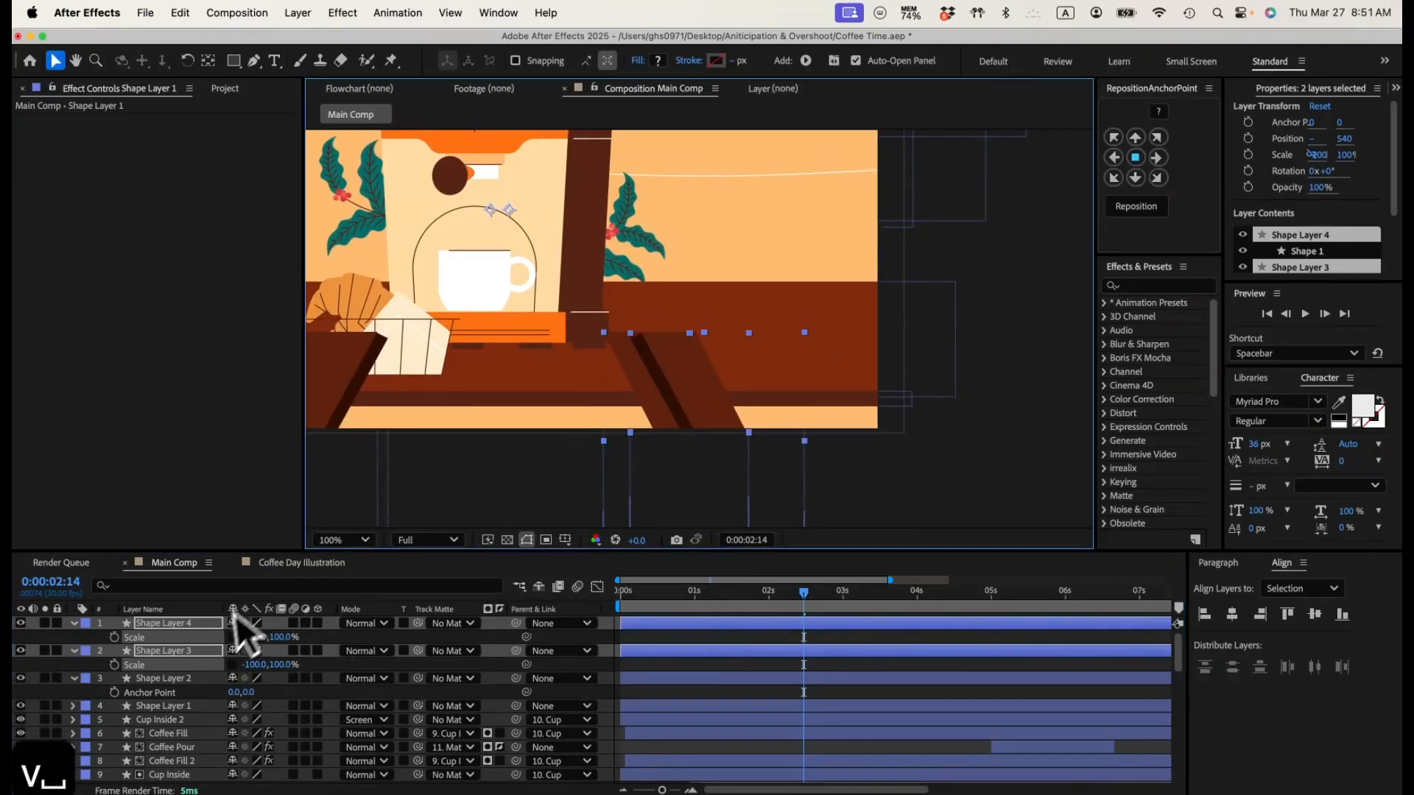
{"action": "left_click", "coordinate": [103, 640]}
{"action": "left_click", "coordinate": [178, 651]}
{"action": "left_click", "coordinate": [168, 628]}
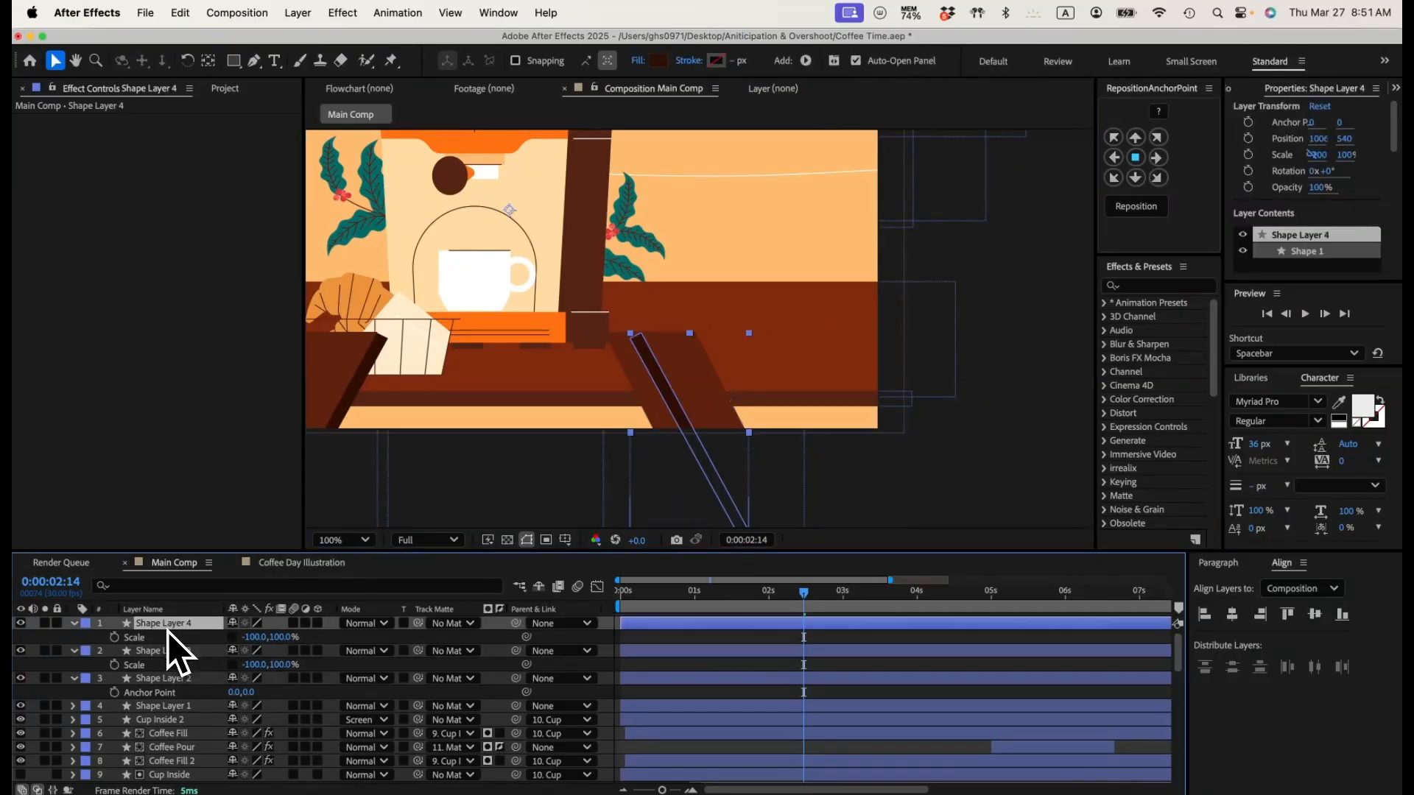
{"action": "left_click_drag", "start_coordinate": [660, 379], "coordinate": [632, 379]}
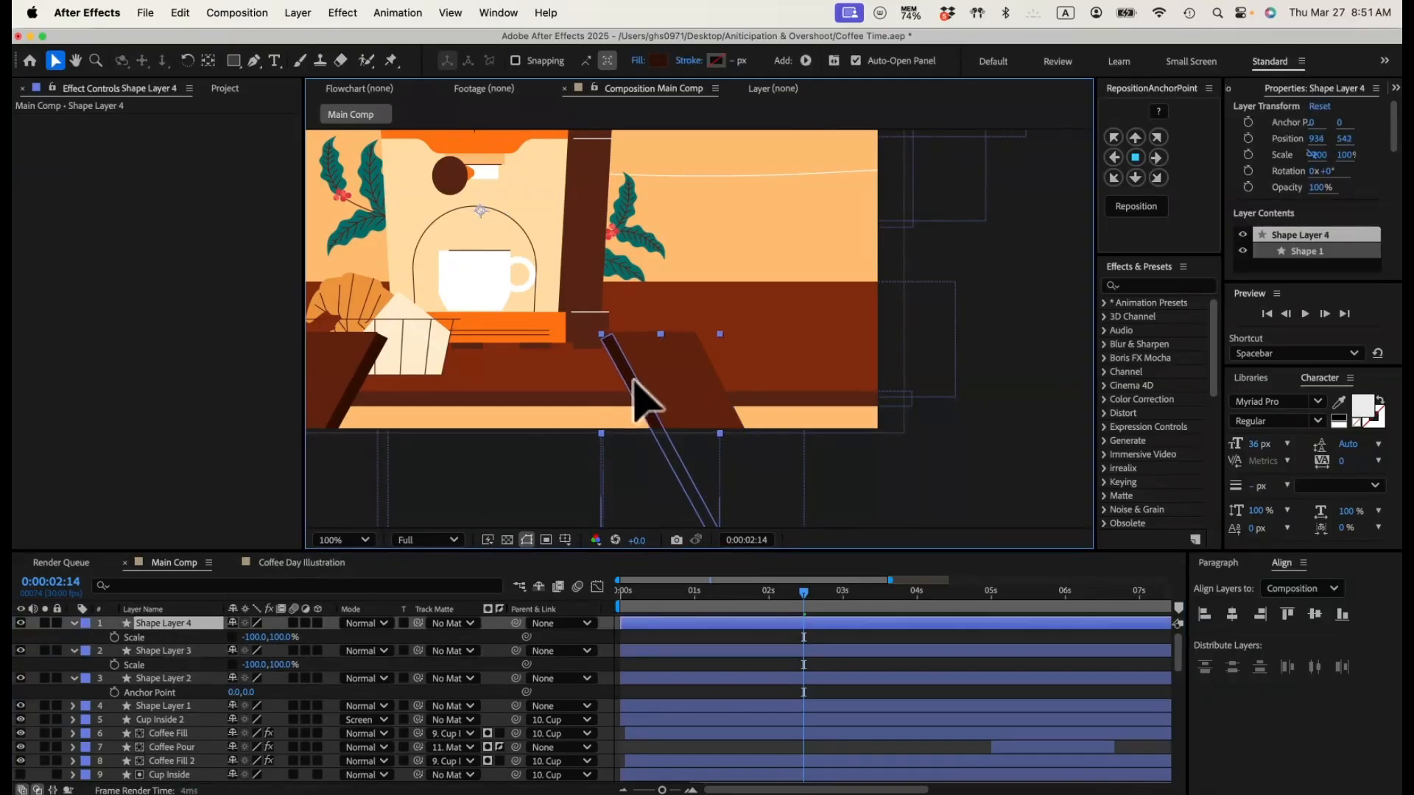
{"action": "left_click", "coordinate": [795, 678]}
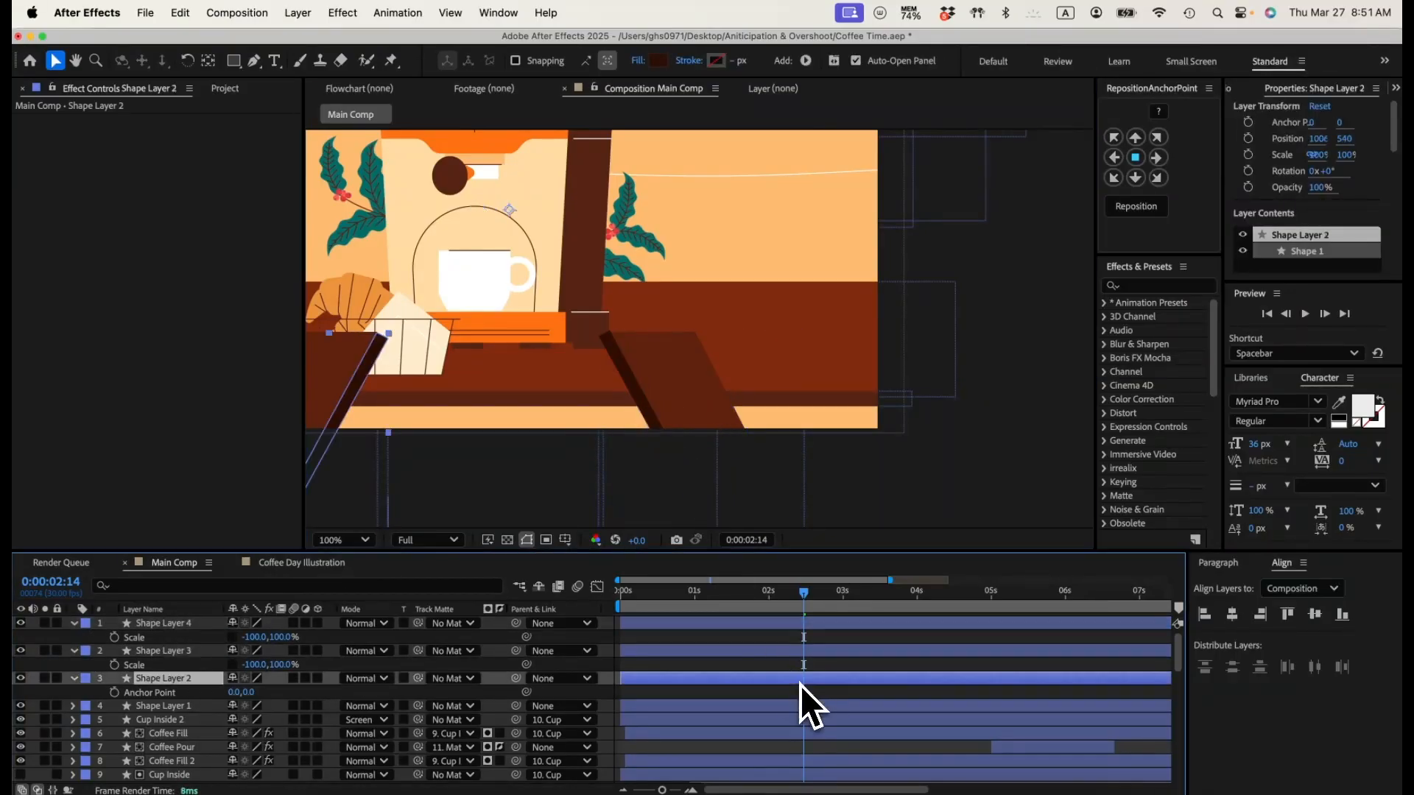
Step: Pre-compose the four leg shape layers as Table Leg, moving all attributes into the new composition
{"action": "left_click", "coordinate": [170, 639]}
{"action": "left_click", "coordinate": [179, 707], "text": "shift"}
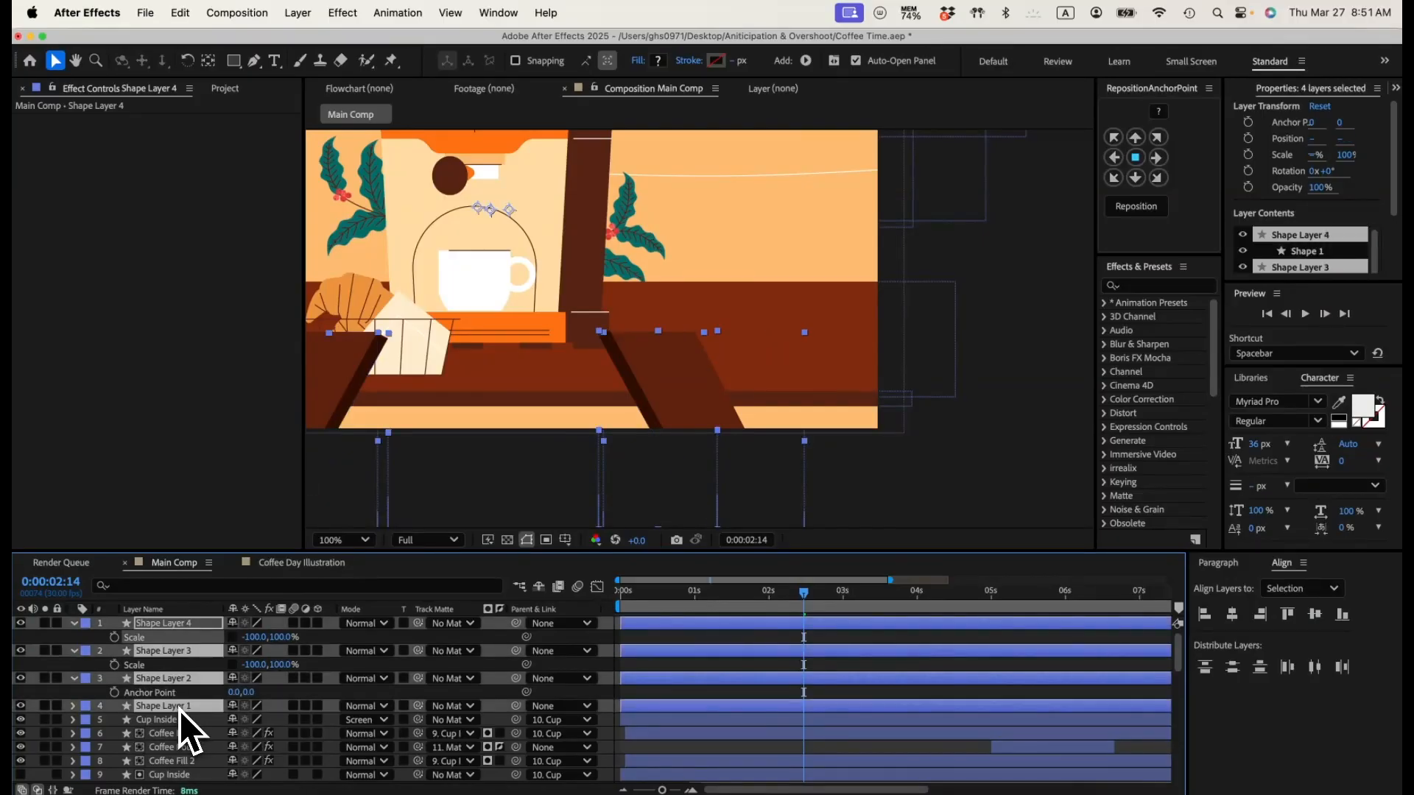
{"action": "key", "text": "shift+super+c"}
{"action": "type", "text": "Leg"}
{"action": "key", "text": "super+Left"}
{"action": "type", "text": "Table"}
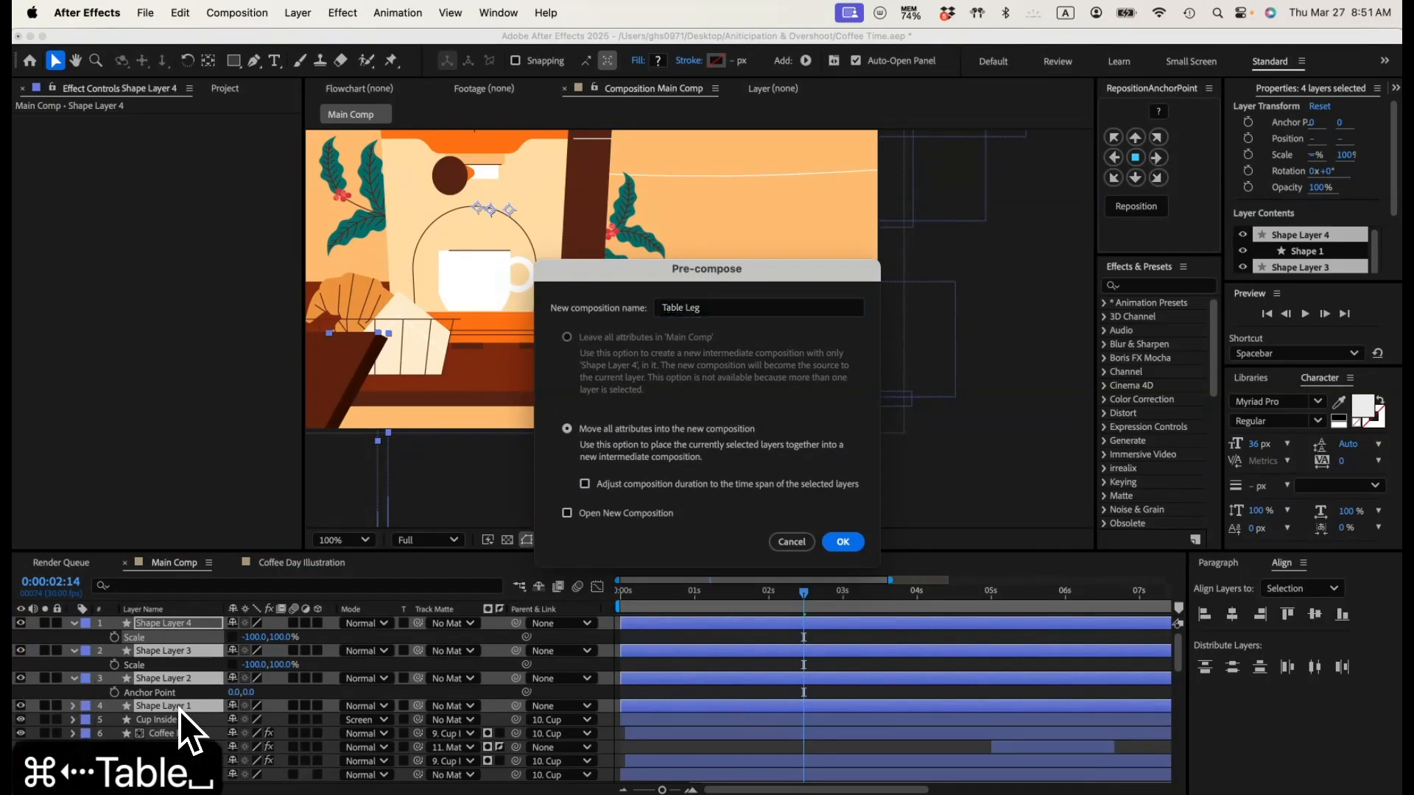
{"action": "key", "text": "Return"}
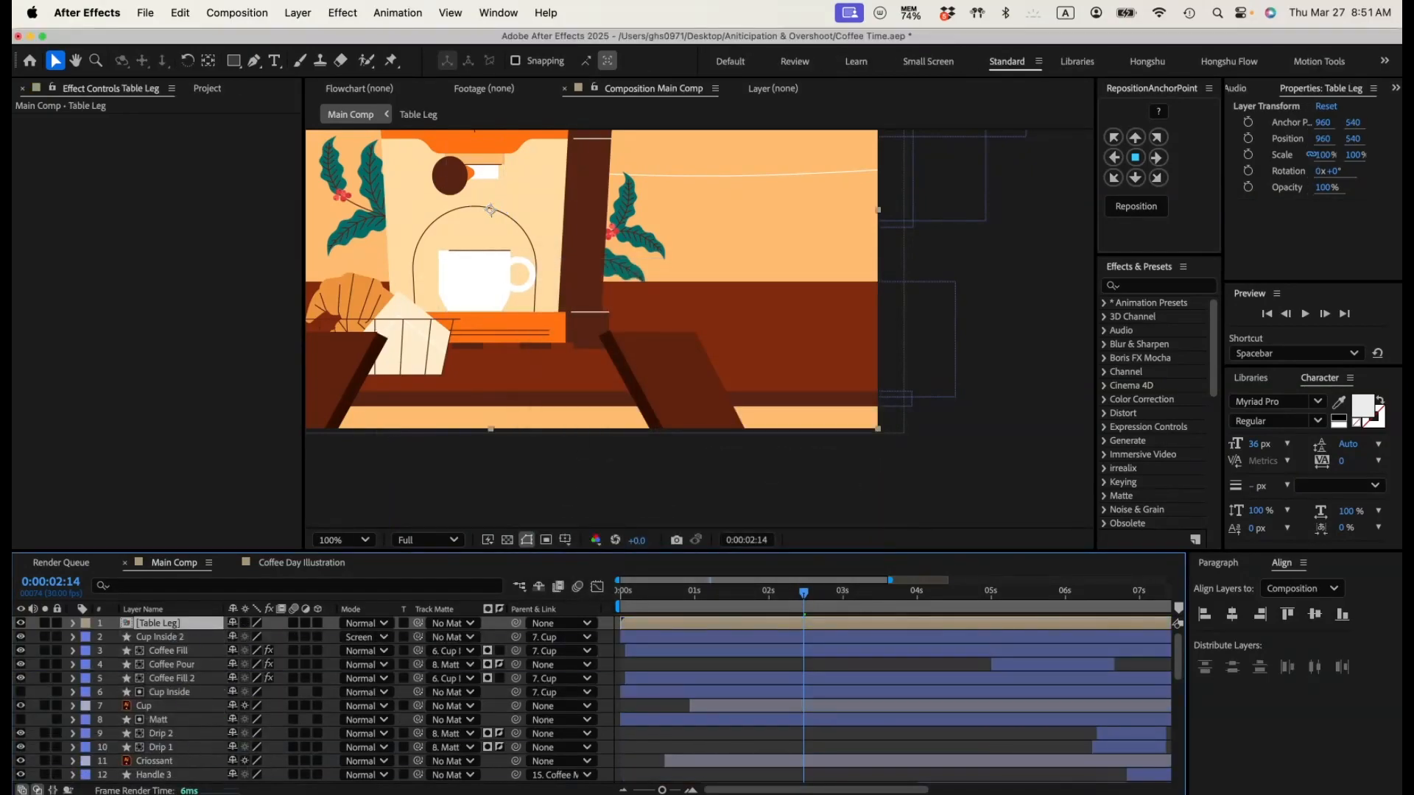
Step: Place the Table Leg layer directly below Table Top in the layer order
{"action": "scroll", "coordinate": [188, 773], "scroll_direction": "down", "scroll_amount": 5}
{"action": "left_click_drag", "start_coordinate": [183, 787], "coordinate": [179, 678]}
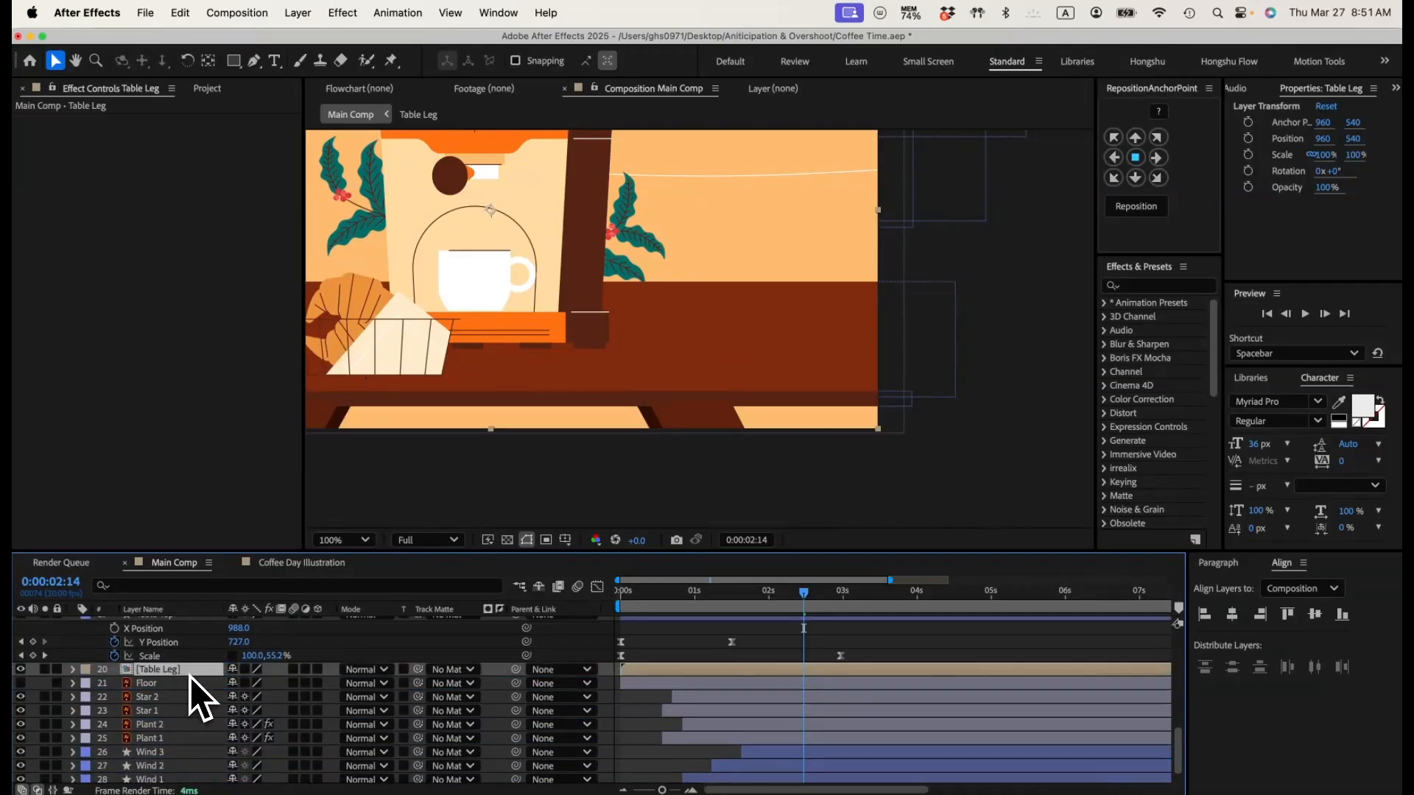
{"action": "key", "text": "super+minus"}
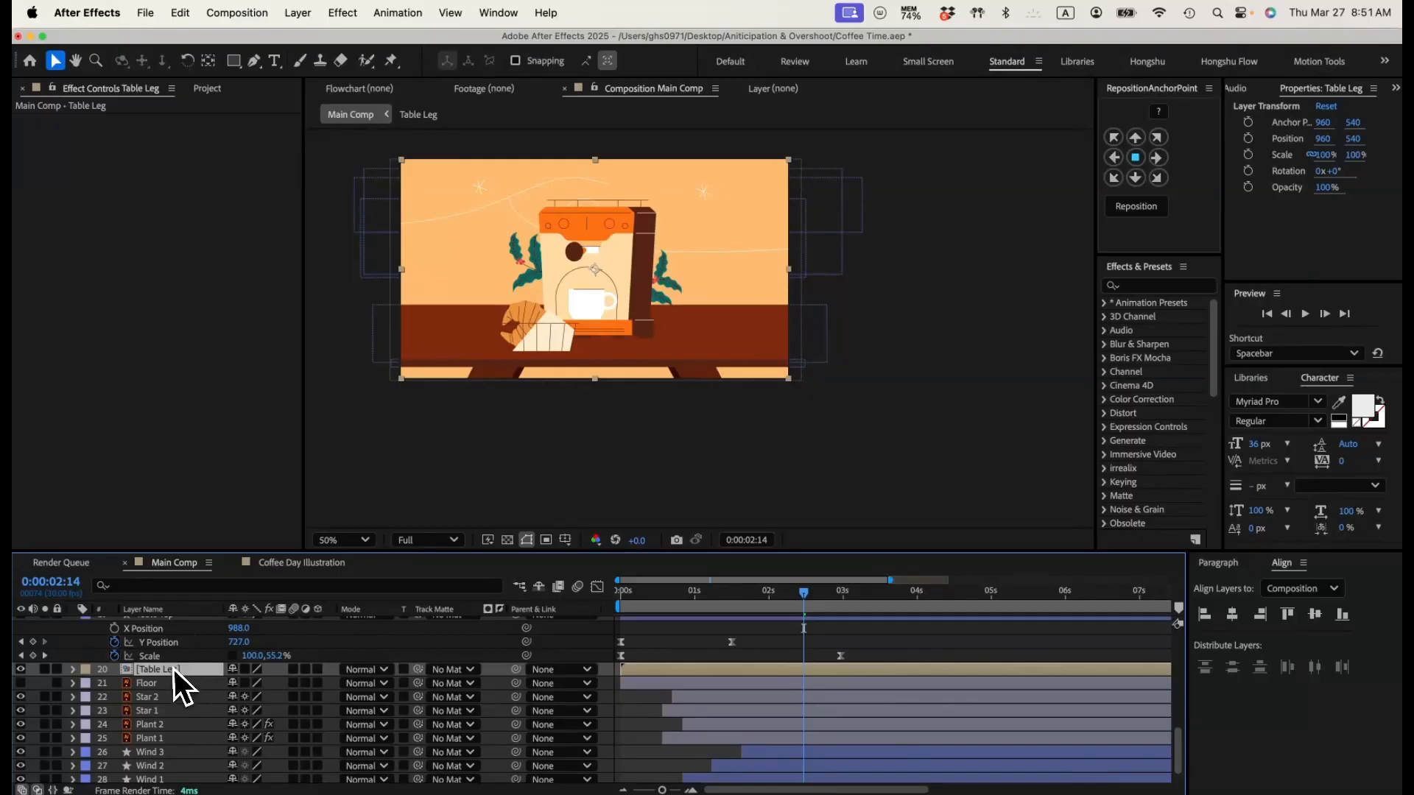
{"action": "scroll", "coordinate": [182, 669], "scroll_direction": "up", "scroll_amount": 1}
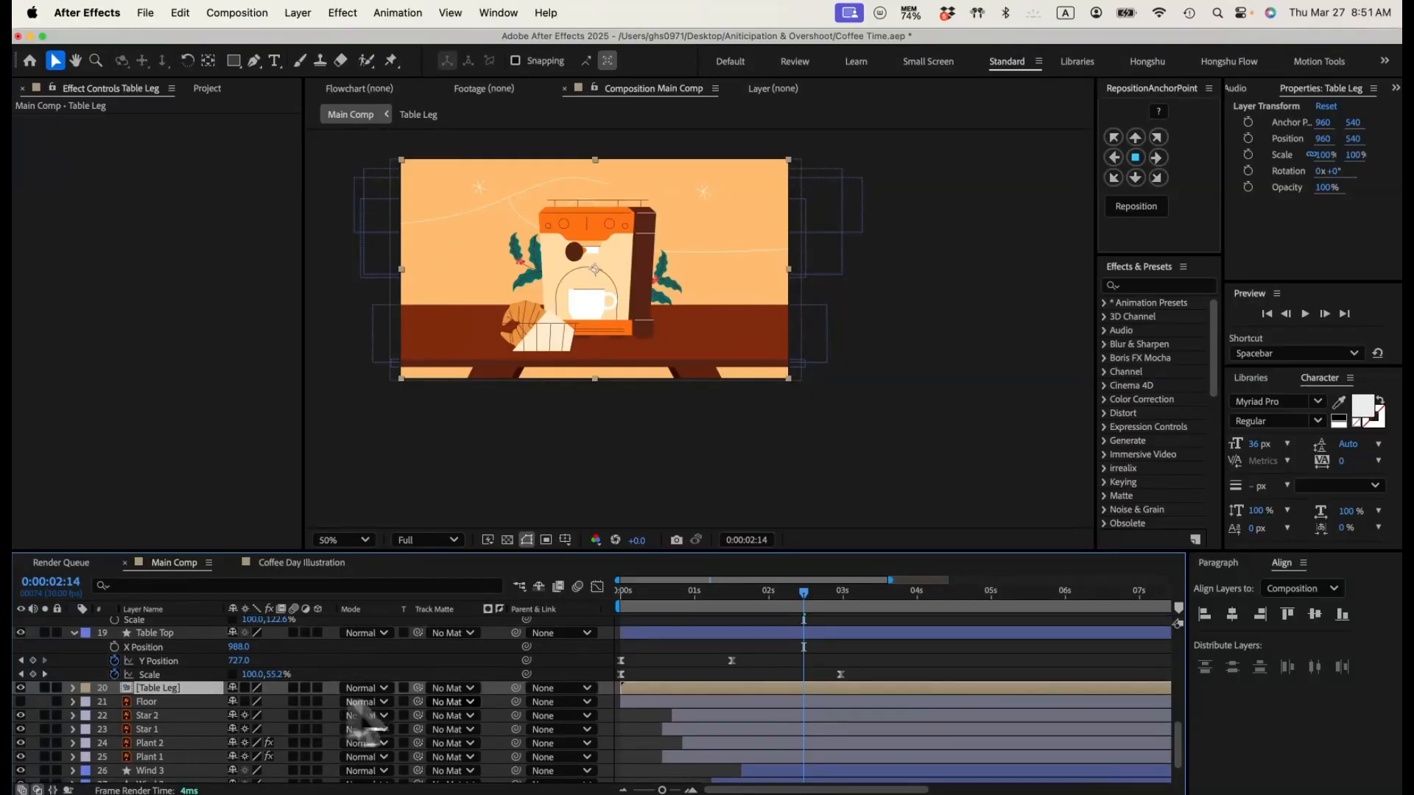
Step: Parent the Table Leg layer to Table Top and play the animation from the start
{"action": "left_click_drag", "start_coordinate": [515, 688], "coordinate": [158, 633]}
{"action": "left_click", "coordinate": [747, 593]}
{"action": "key", "text": "space"}
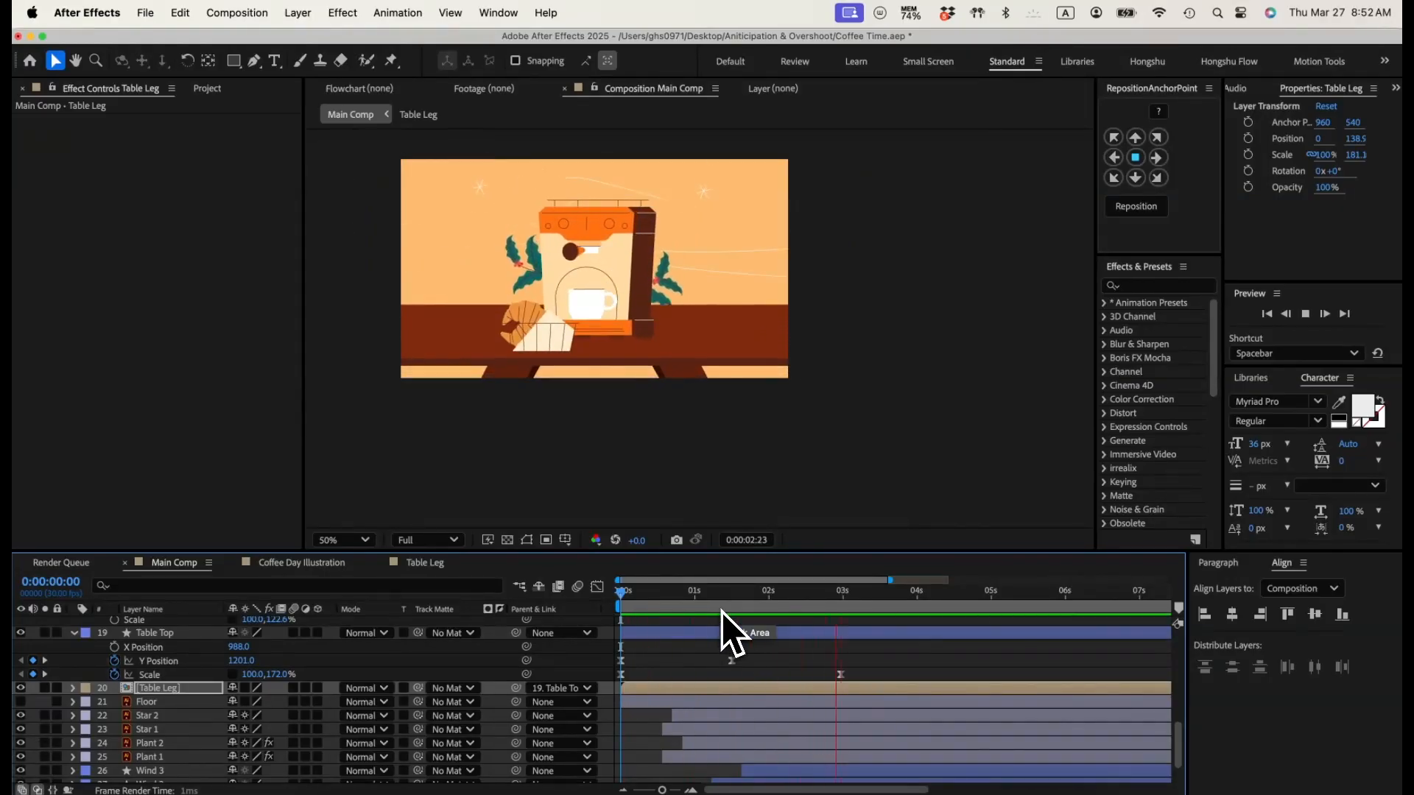
Step: Replay the table's opening from around half a second to check how the legs move with the top
{"action": "key", "text": "space"}
{"action": "left_click", "coordinate": [659, 593]}
{"action": "key", "text": "space"}
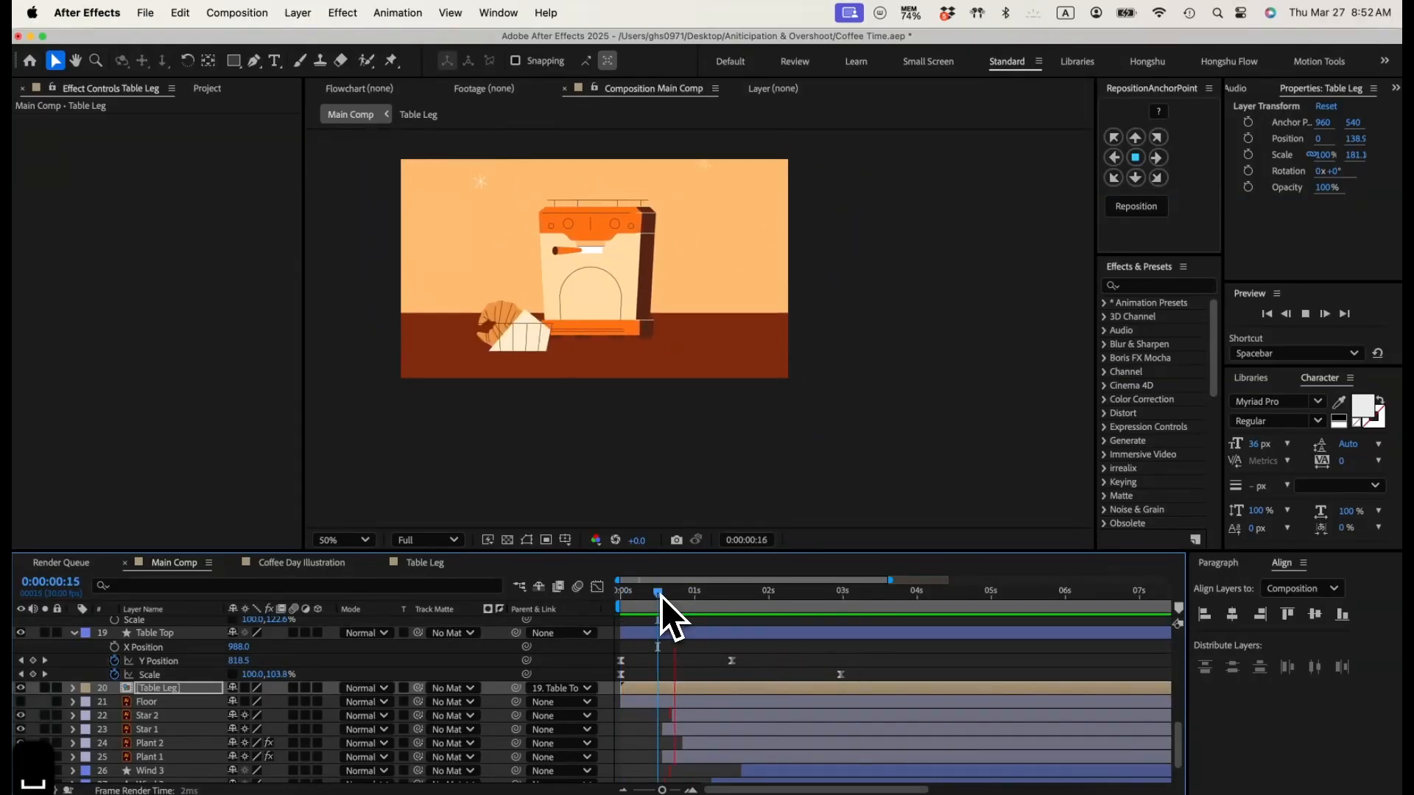
{"action": "key", "text": "space"}
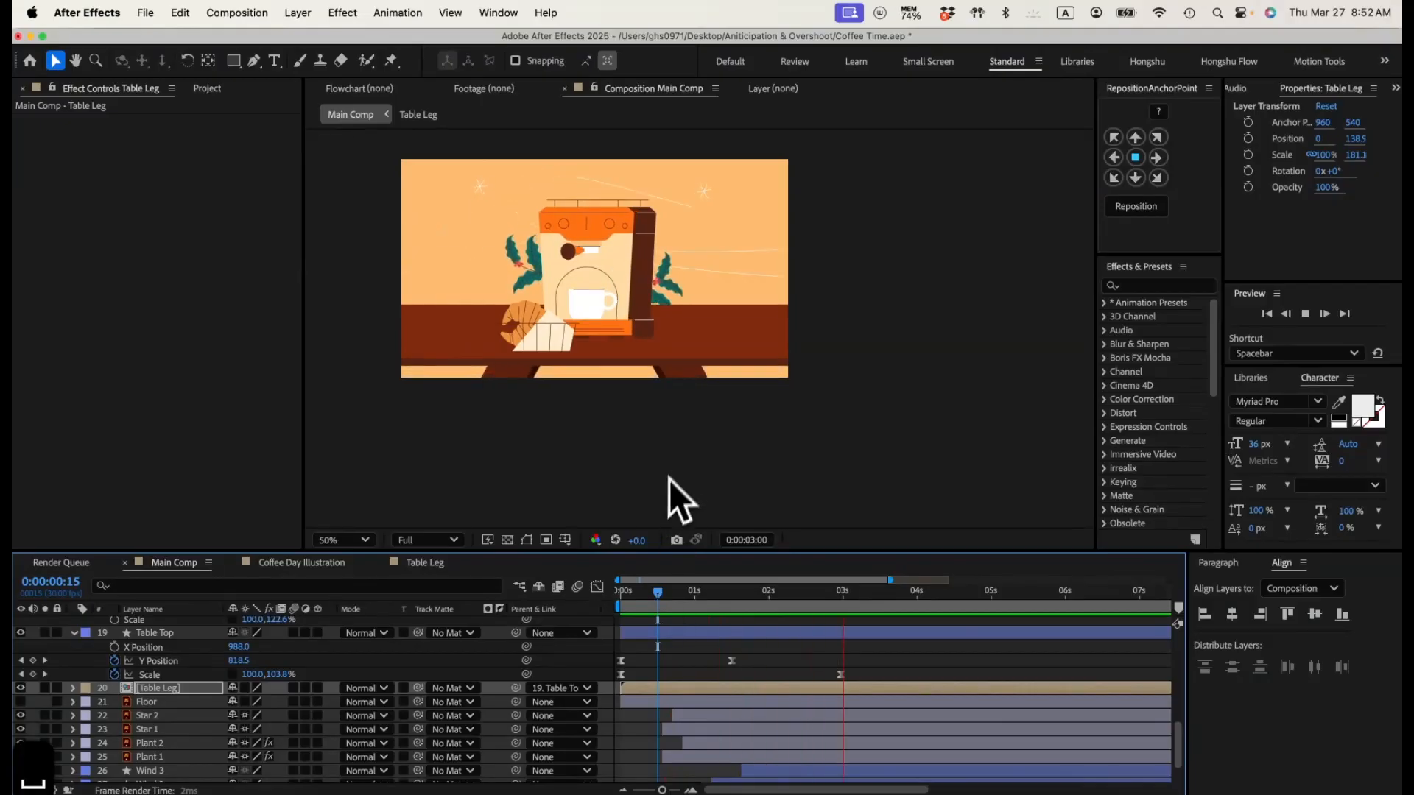
{"action": "mouse_move", "coordinate": [703, 597]}
{"action": "left_mouse_down"}
{"action": "mouse_move", "coordinate": [793, 595]}
{"action": "mouse_move", "coordinate": [674, 599]}
{"action": "mouse_move", "coordinate": [707, 597]}
{"action": "left_mouse_up"}
{"action": "left_click_drag", "start_coordinate": [771, 595], "coordinate": [653, 601]}
{"action": "key", "text": "space"}
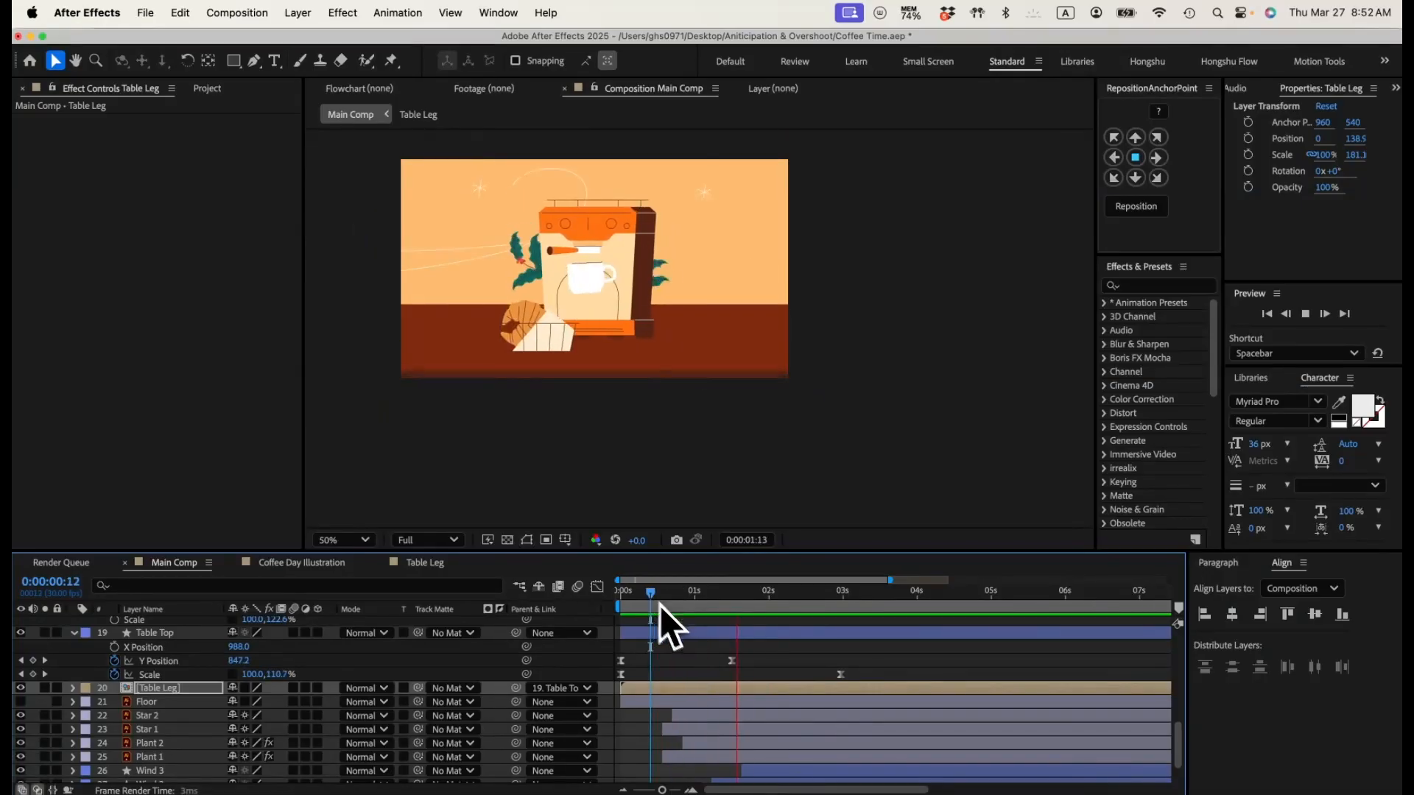
{"action": "key", "text": "space"}
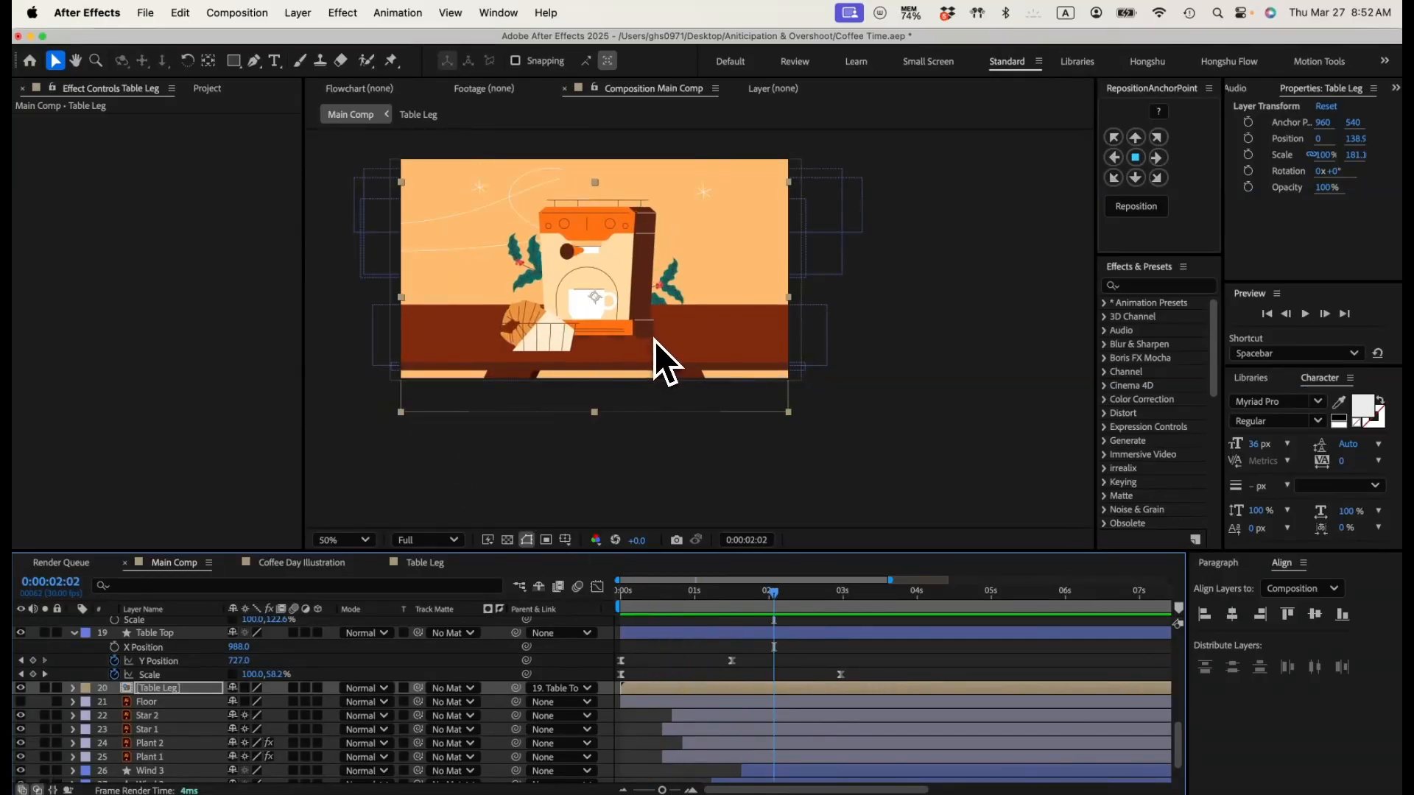
Step: Add wood-texture-imitation-curved-lines.jpg to Main Comp between the Table edge and Table Top layers
{"action": "left_click", "coordinate": [204, 90]}
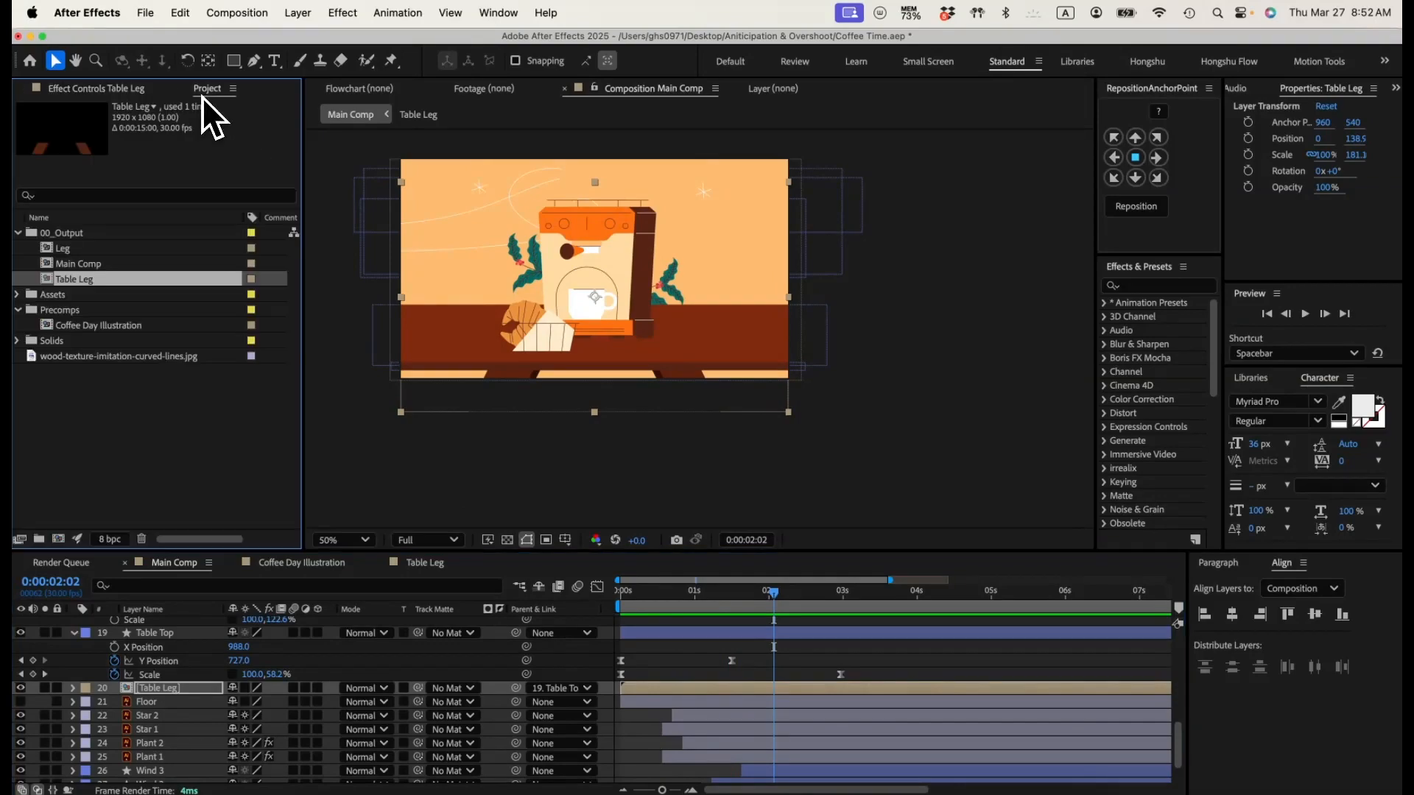
{"action": "left_click", "coordinate": [102, 360]}
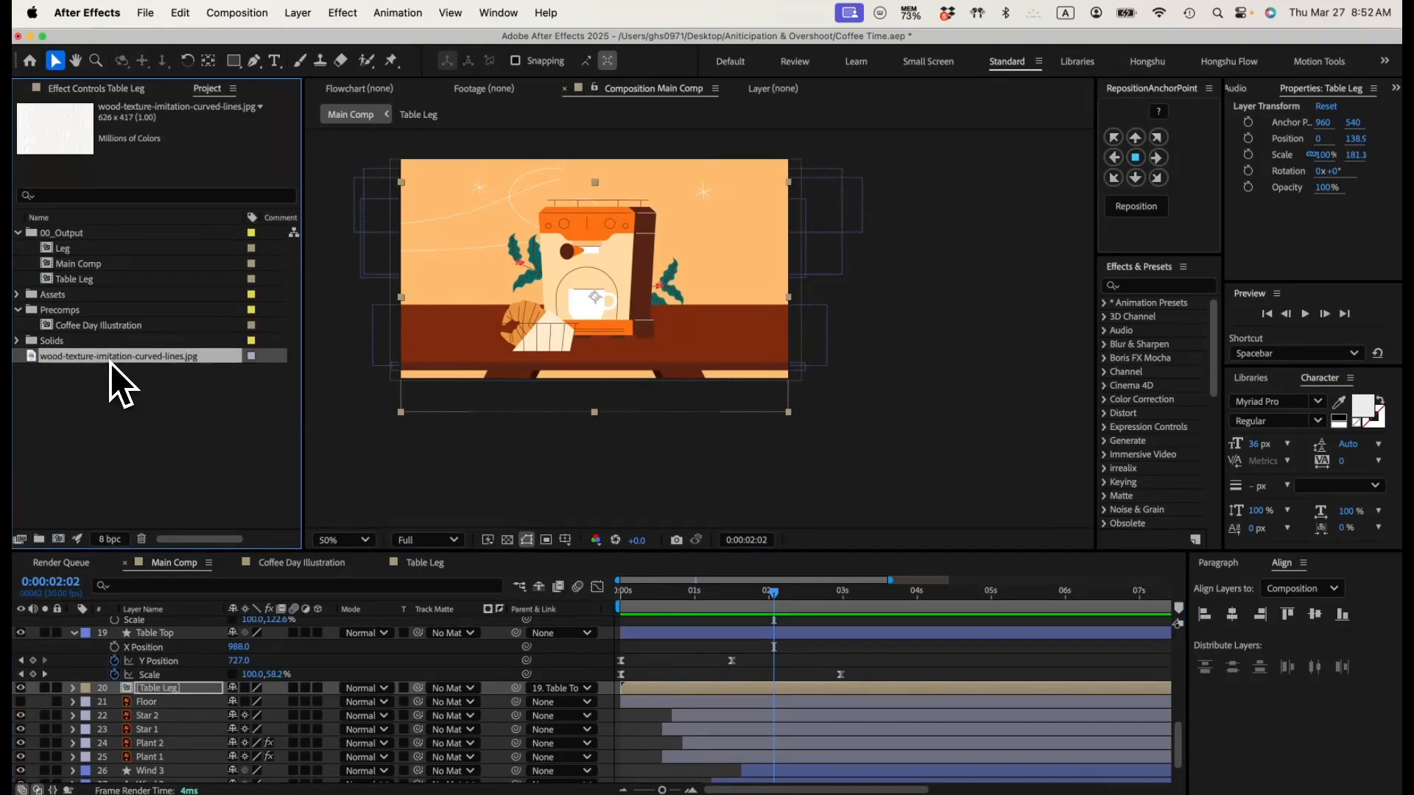
{"action": "key", "text": "space"}
{"action": "key", "text": "space"}
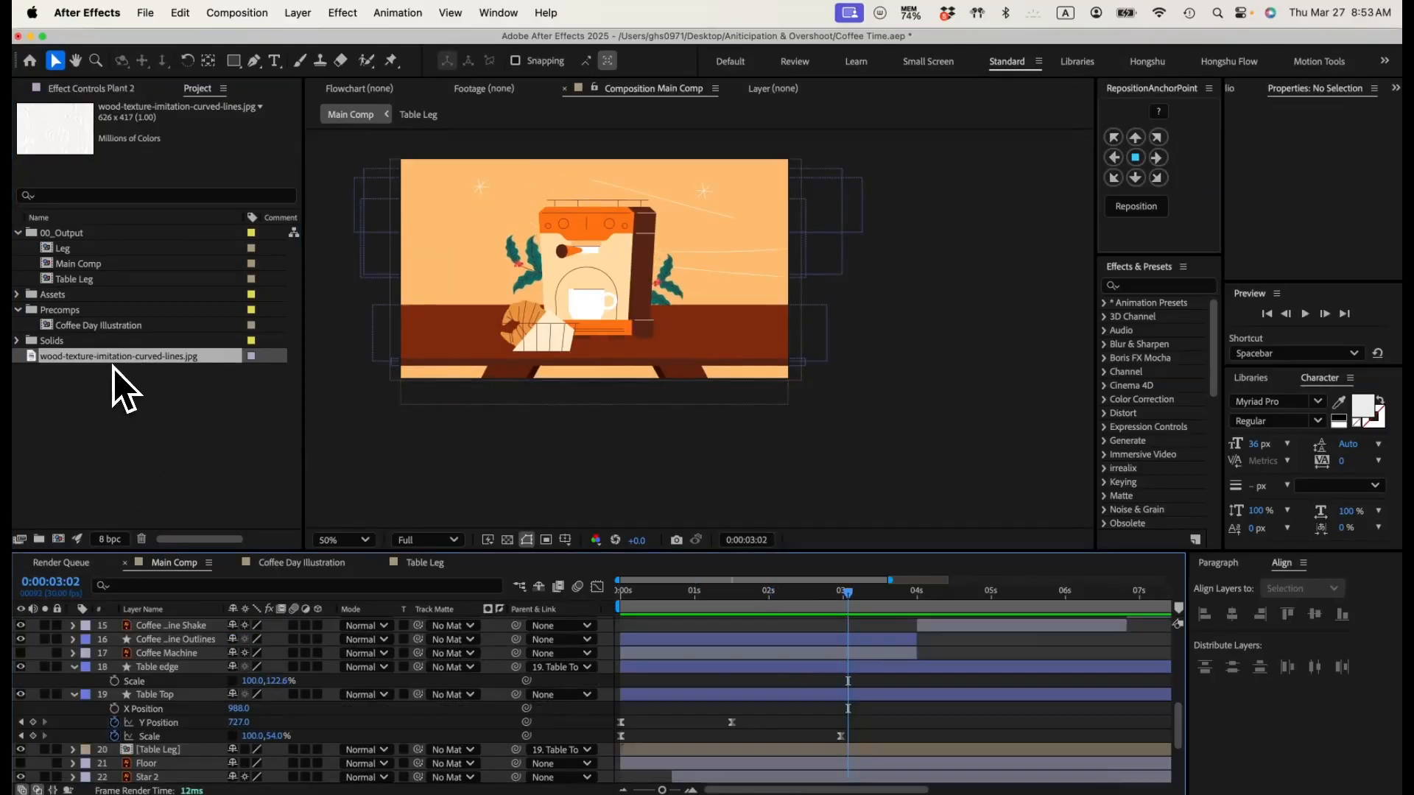
{"action": "left_click_drag", "start_coordinate": [113, 366], "coordinate": [408, 700]}
Step: Scale the wood texture non-proportionally to 307%, 79% and position it over the table top at 960, 856
{"action": "key", "text": "s"}
{"action": "left_click", "coordinate": [232, 708]}
{"action": "left_click_drag", "start_coordinate": [284, 709], "coordinate": [124, 706]}
{"action": "left_click_drag", "start_coordinate": [740, 262], "coordinate": [748, 343]}
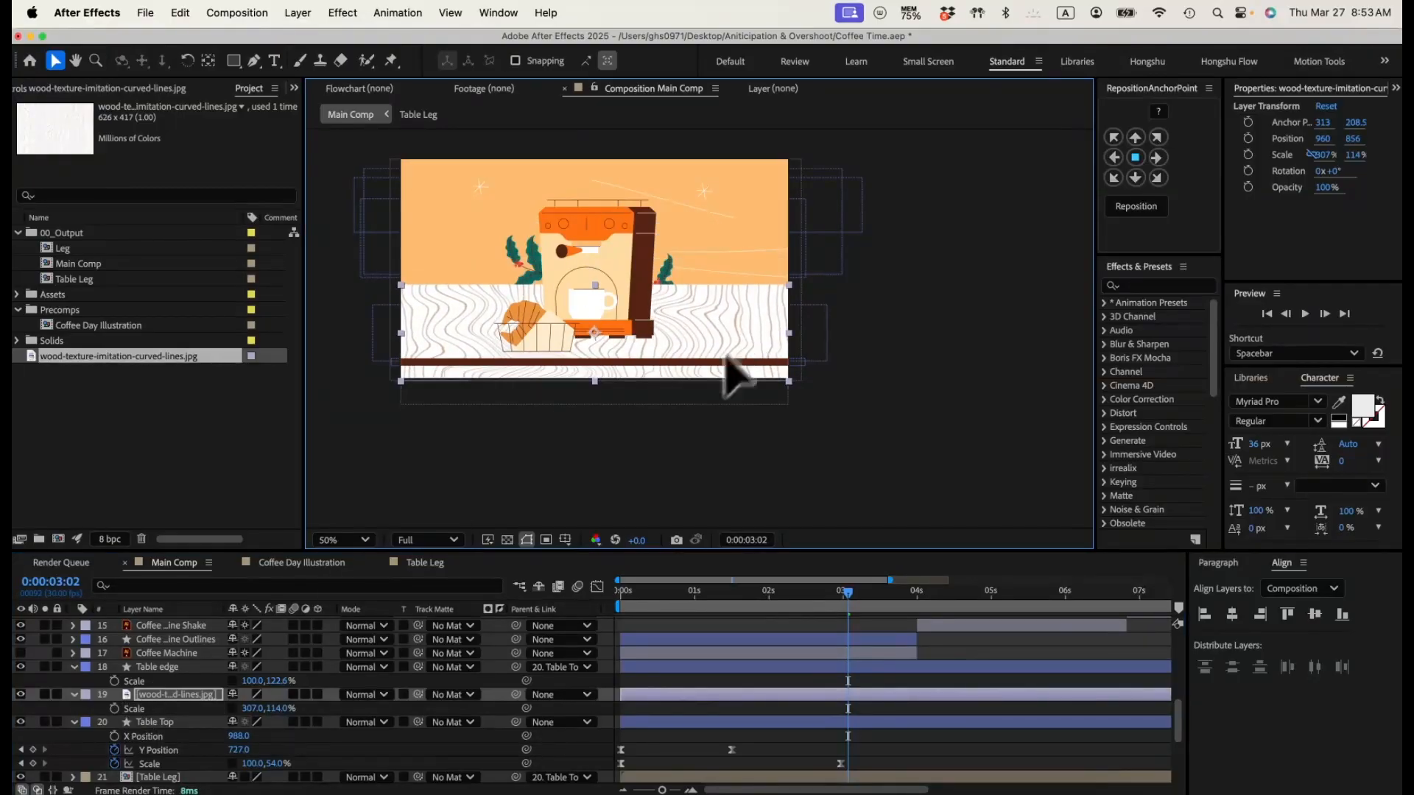
{"action": "left_click_drag", "start_coordinate": [280, 705], "coordinate": [247, 707]}
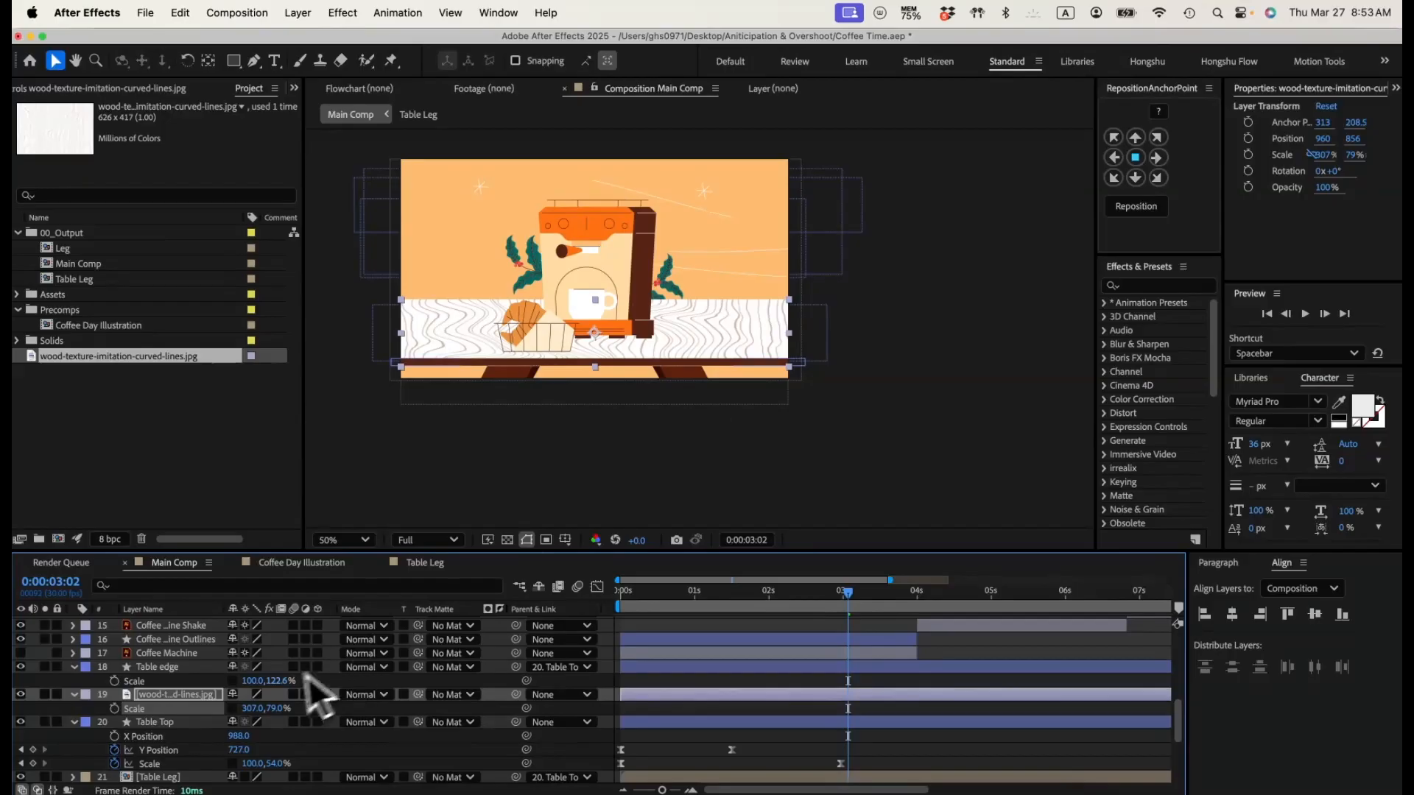
Step: Parent the wood texture to Table Top and use Table Top as its track matte
{"action": "left_click_drag", "start_coordinate": [515, 695], "coordinate": [223, 726]}
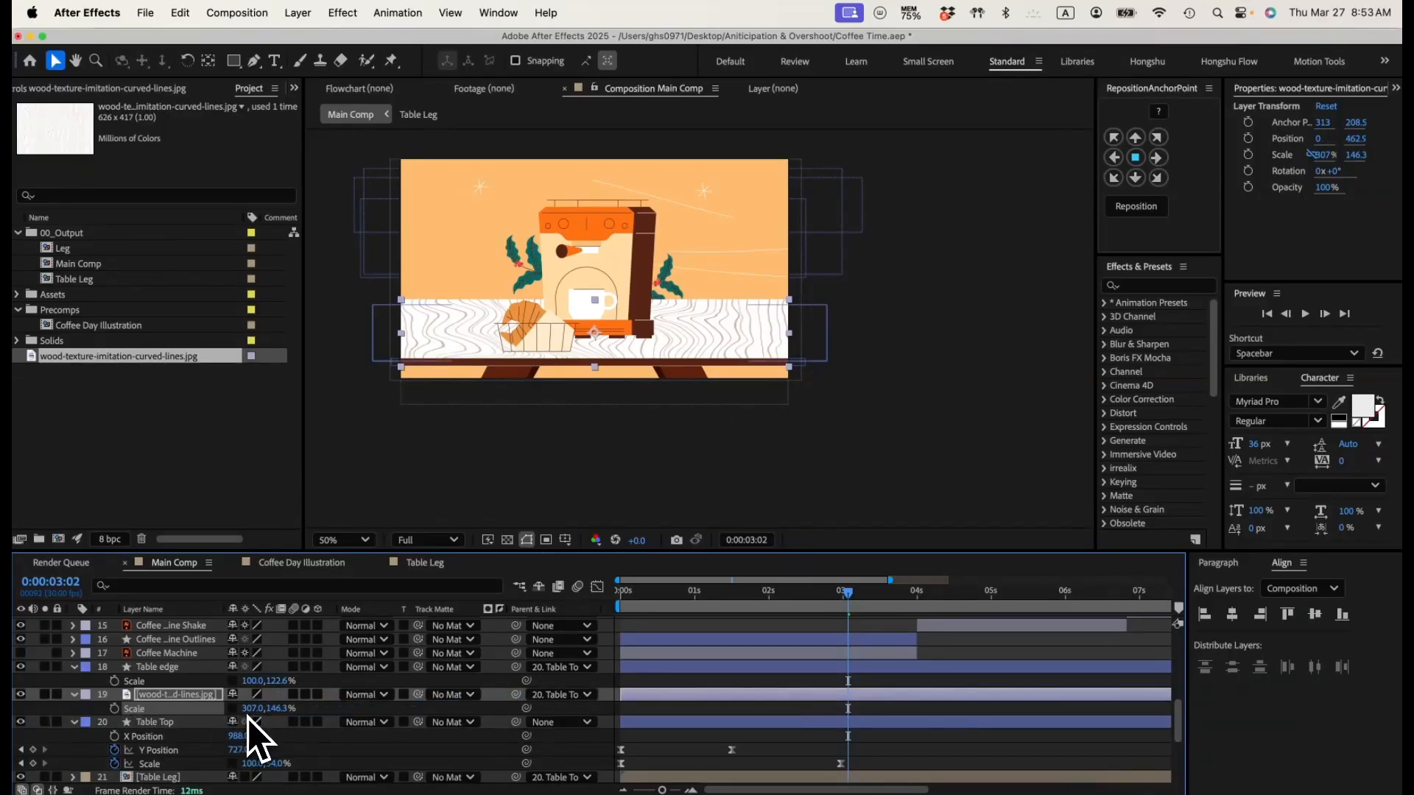
{"action": "left_click_drag", "start_coordinate": [418, 695], "coordinate": [180, 727]}
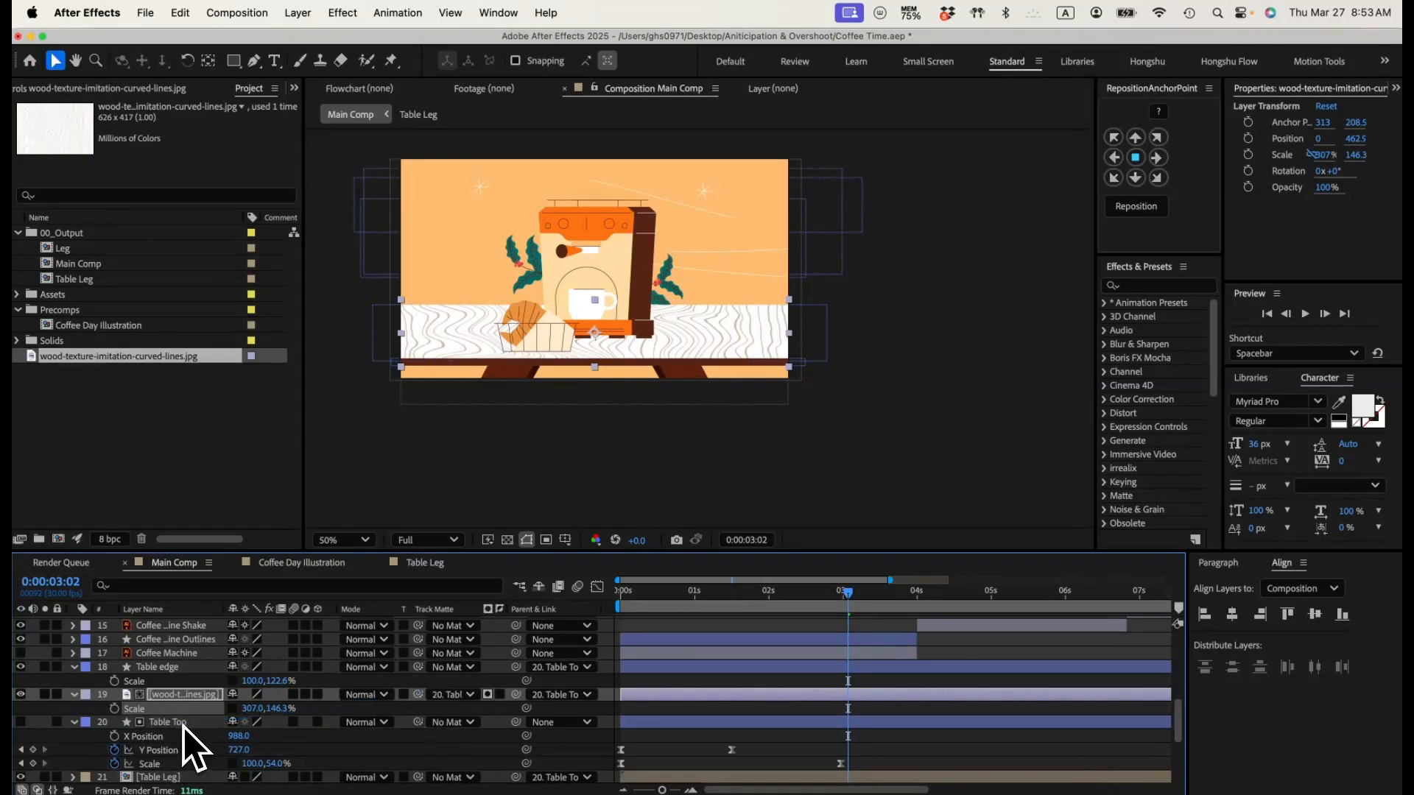
Step: Set the wood texture's blending mode to Multiply and turn the Table Top layer's visibility back on
{"action": "left_click", "coordinate": [383, 697]}
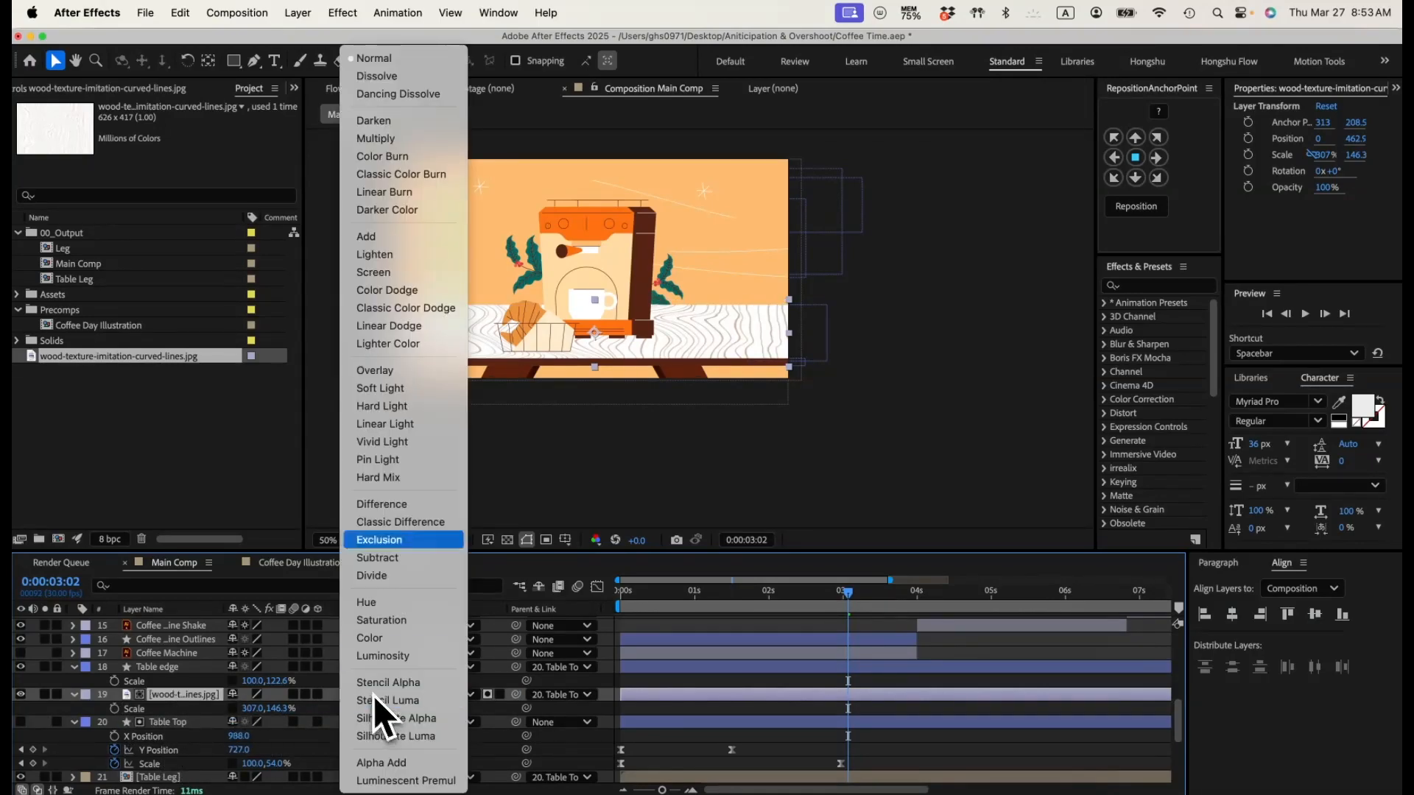
{"action": "left_click", "coordinate": [396, 150]}
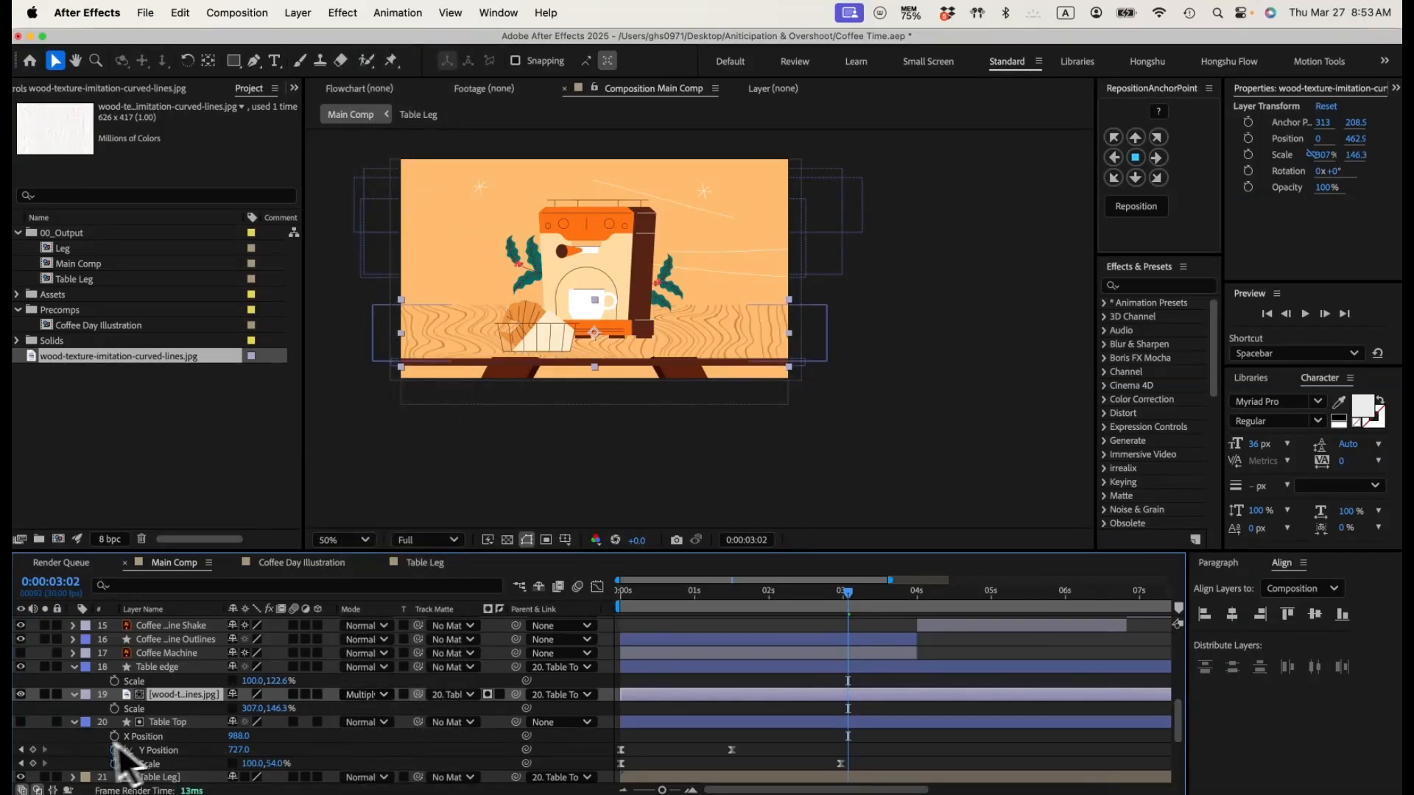
{"action": "left_click", "coordinate": [20, 723]}
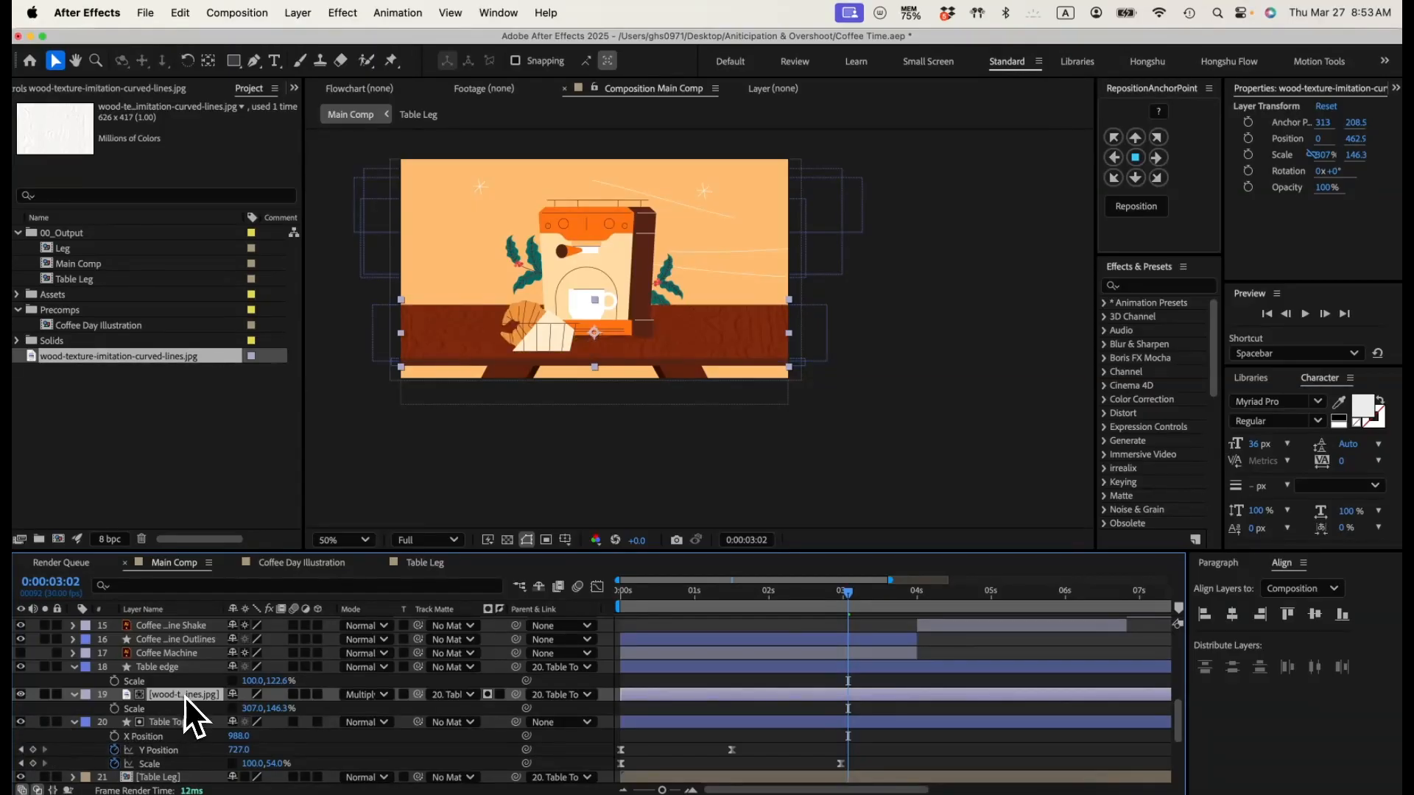
Step: Set the wood texture layer's opacity to 35%
{"action": "key", "text": "t"}
{"action": "left_click", "coordinate": [235, 707]}
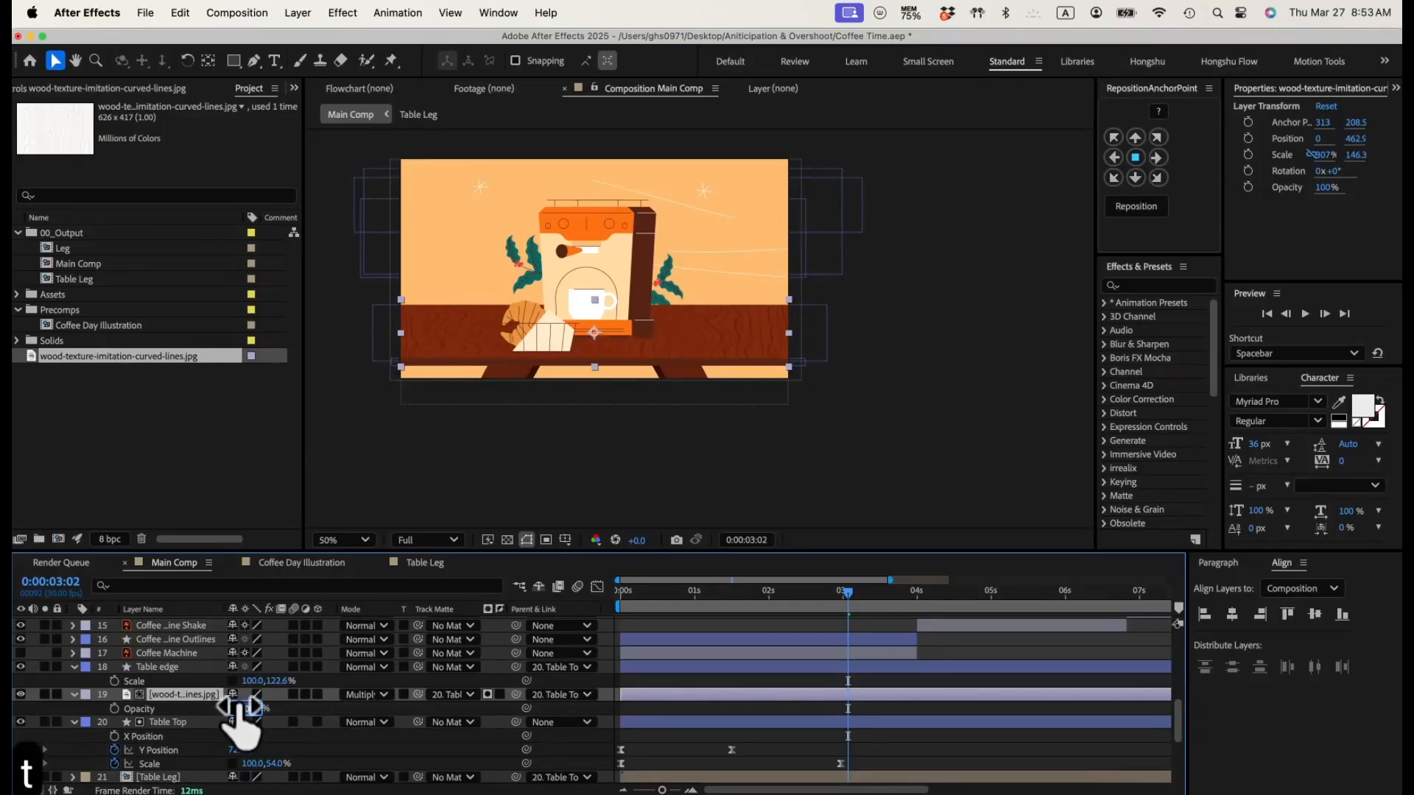
{"action": "type", "text": "35"}
{"action": "key", "text": "Return"}
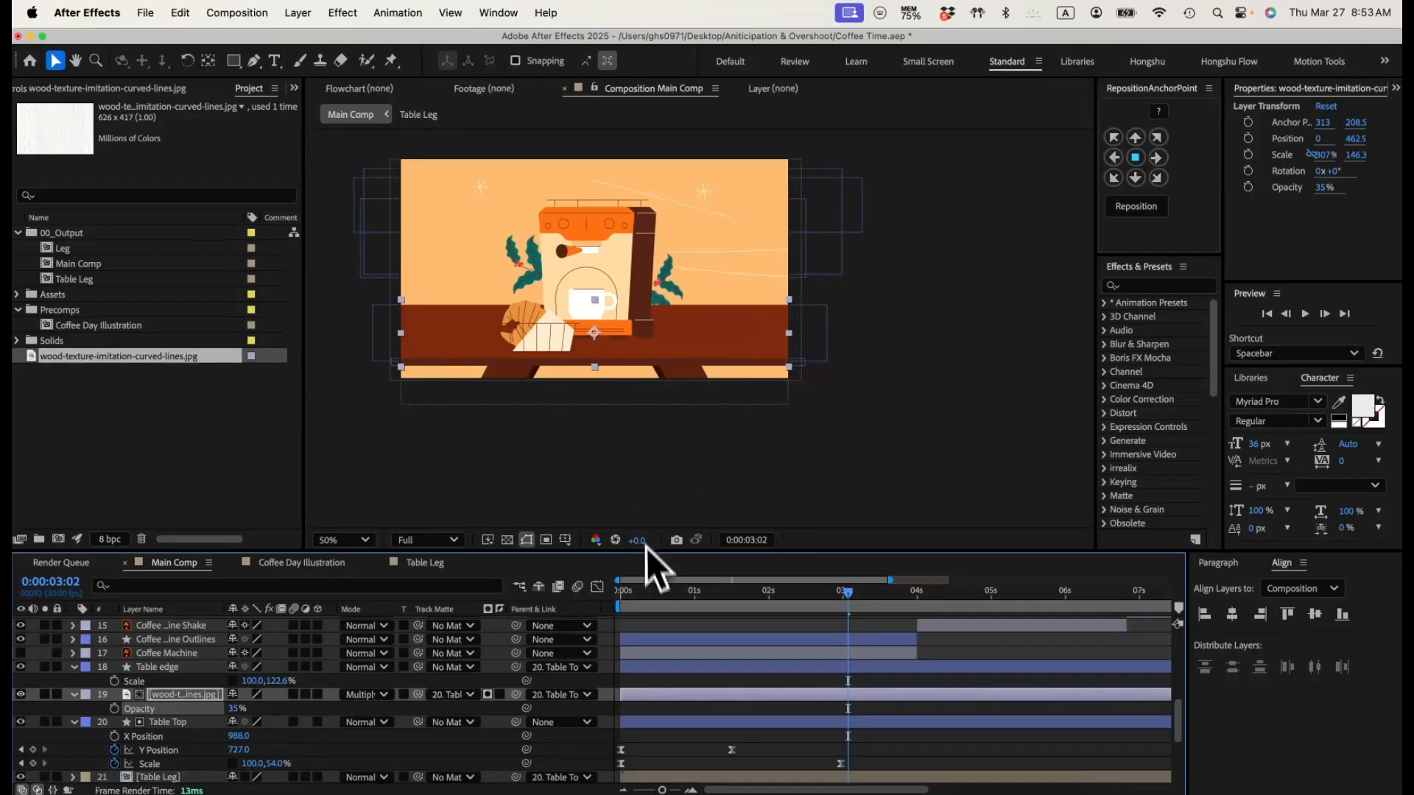
Step: Play the animation from the start to check the wood texture on the moving table
{"action": "left_click", "coordinate": [619, 593]}
{"action": "key", "text": "space"}
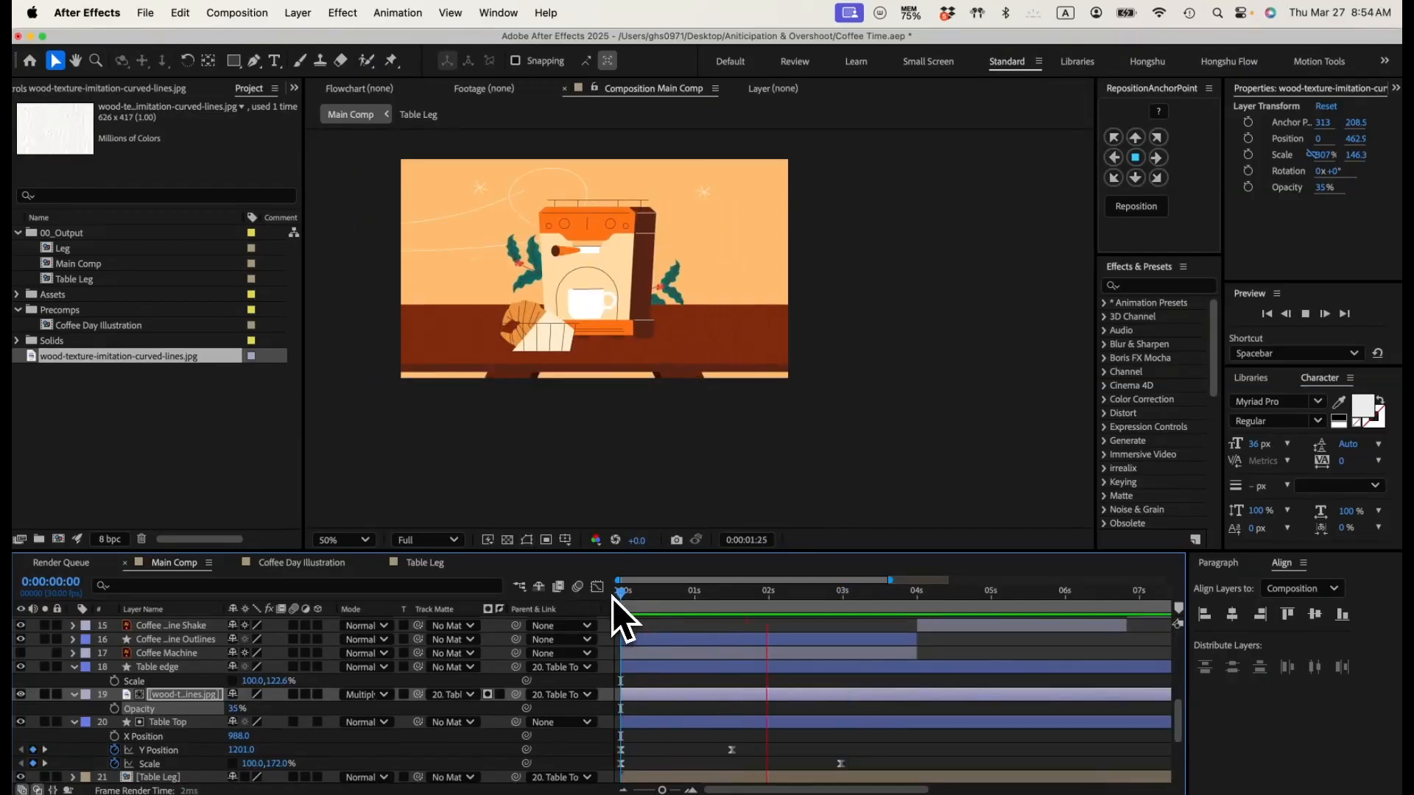
{"action": "key", "text": "space"}
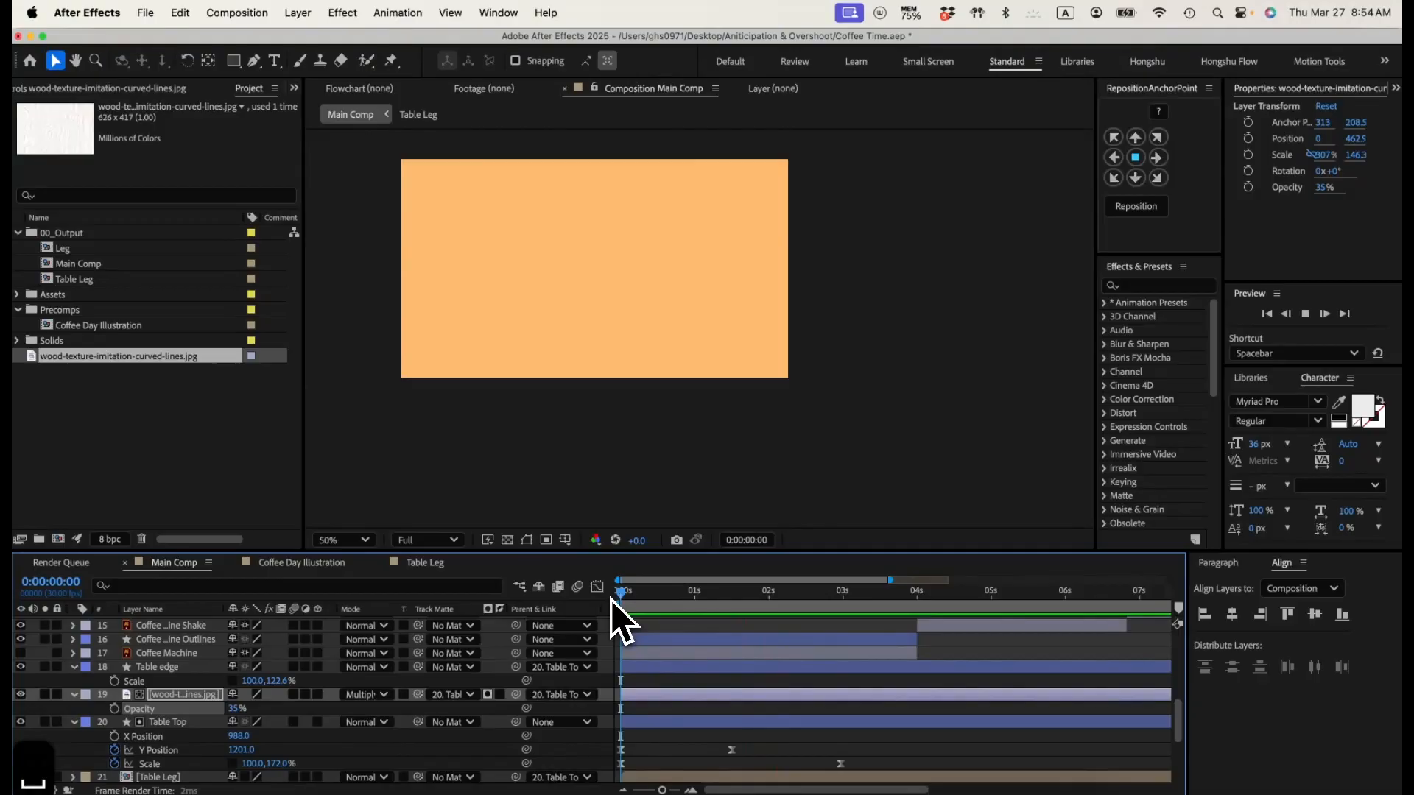
{"action": "key", "text": "space"}
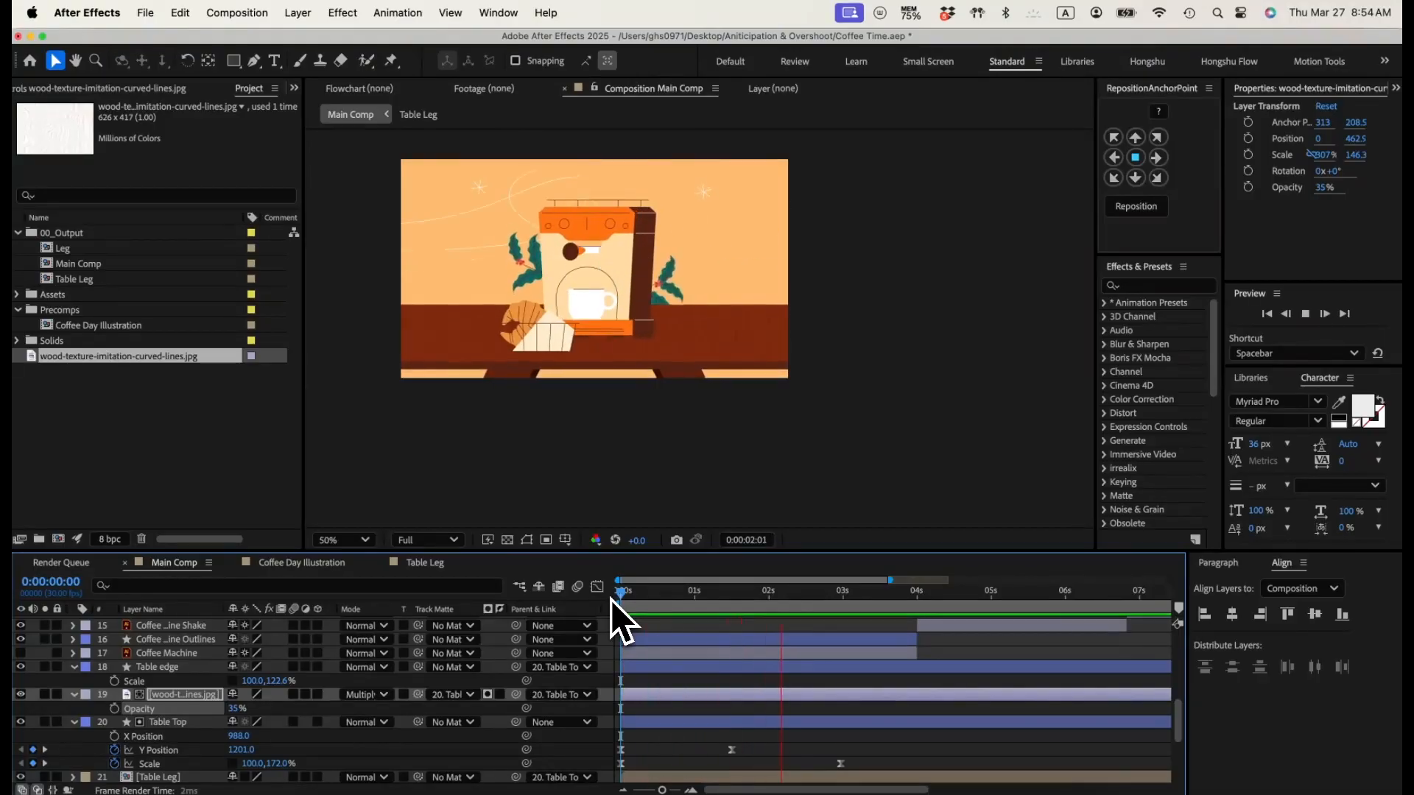
{"action": "key", "text": "space"}
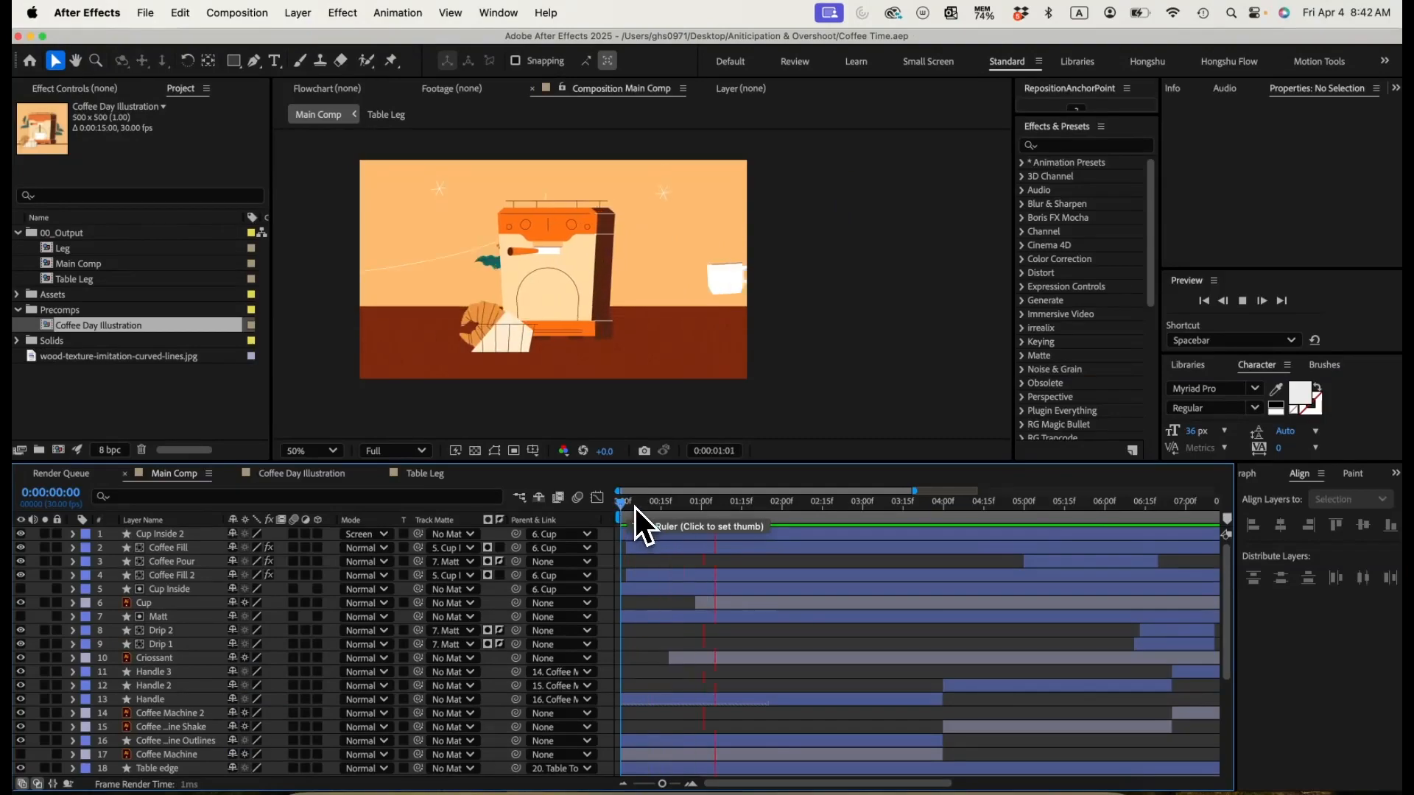
Step: Reveal the Table Top layer's keyframes and move its second Y Position keyframe earlier, to about frame 20
{"action": "left_click", "coordinate": [635, 506]}
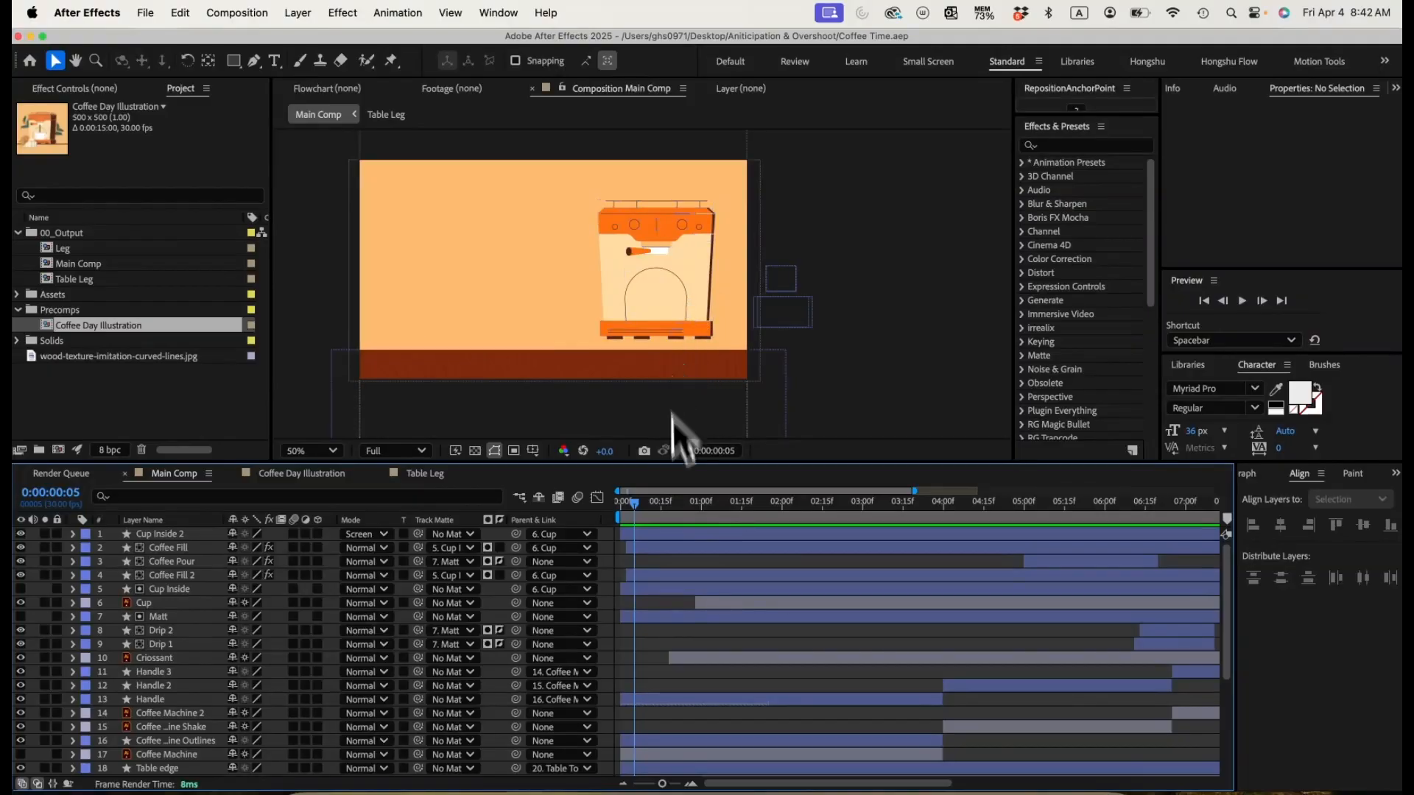
{"action": "mouse_move", "coordinate": [635, 507]}
{"action": "left_mouse_down"}
{"action": "mouse_move", "coordinate": [683, 507]}
{"action": "mouse_move", "coordinate": [631, 510]}
{"action": "left_mouse_up"}
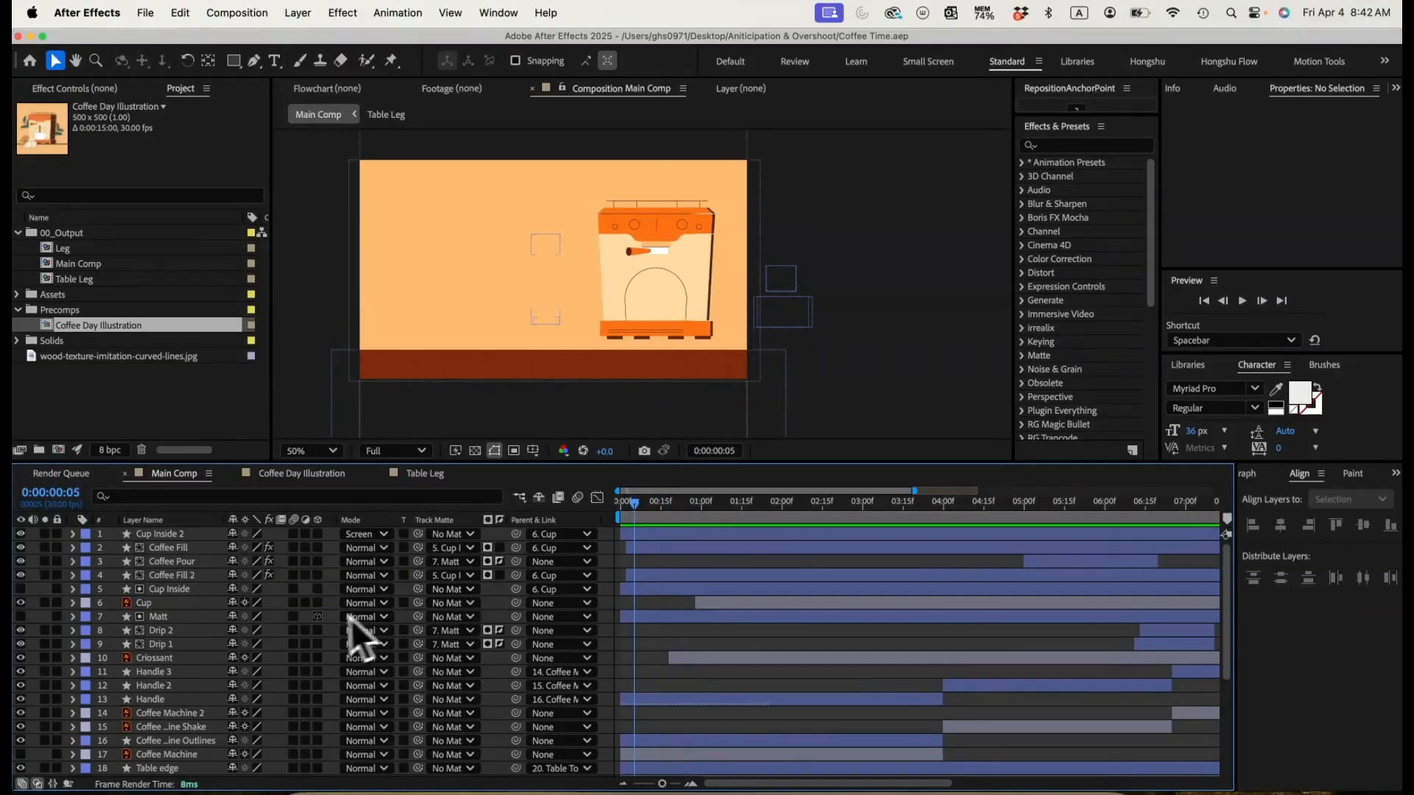
{"action": "scroll", "coordinate": [177, 711], "scroll_direction": "down", "scroll_amount": 5}
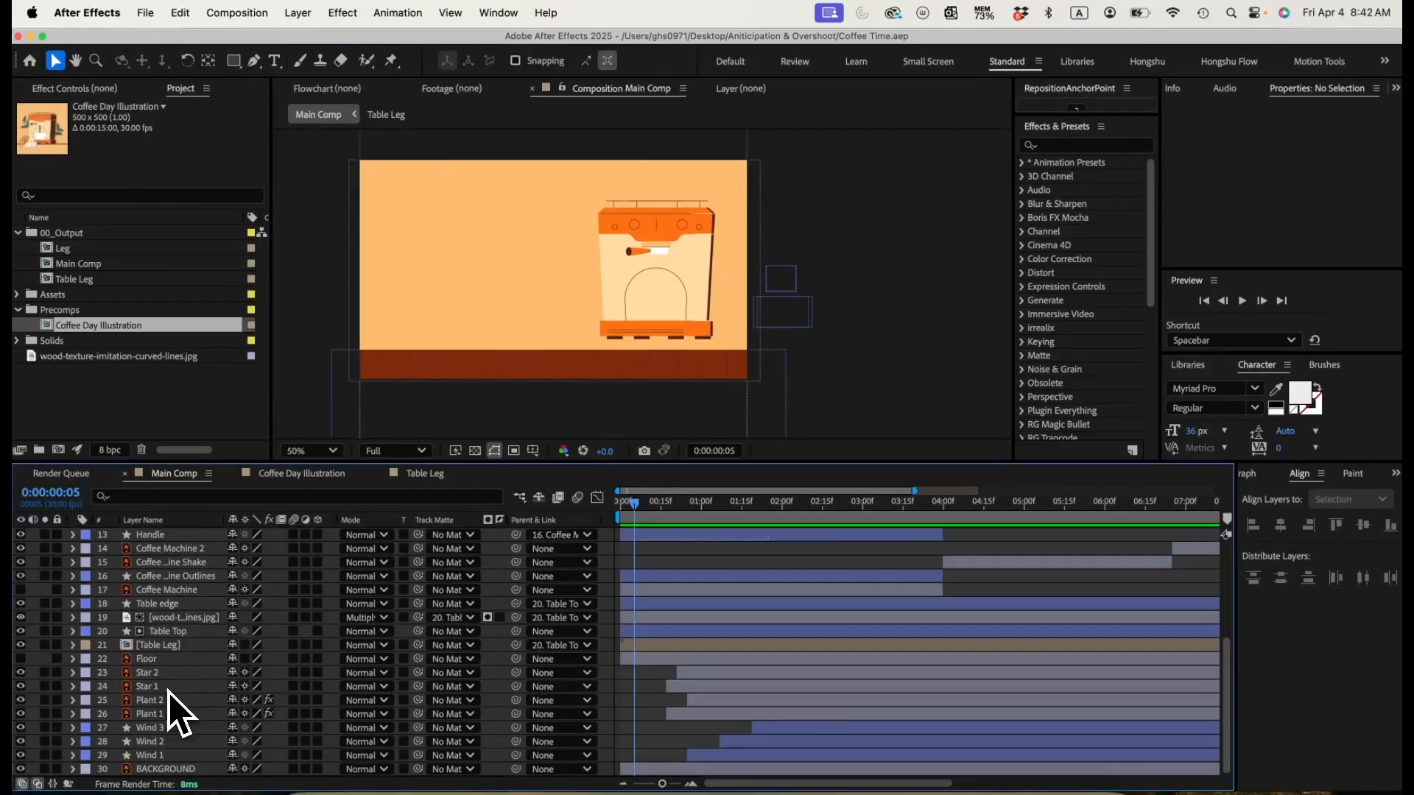
{"action": "left_click", "coordinate": [166, 635]}
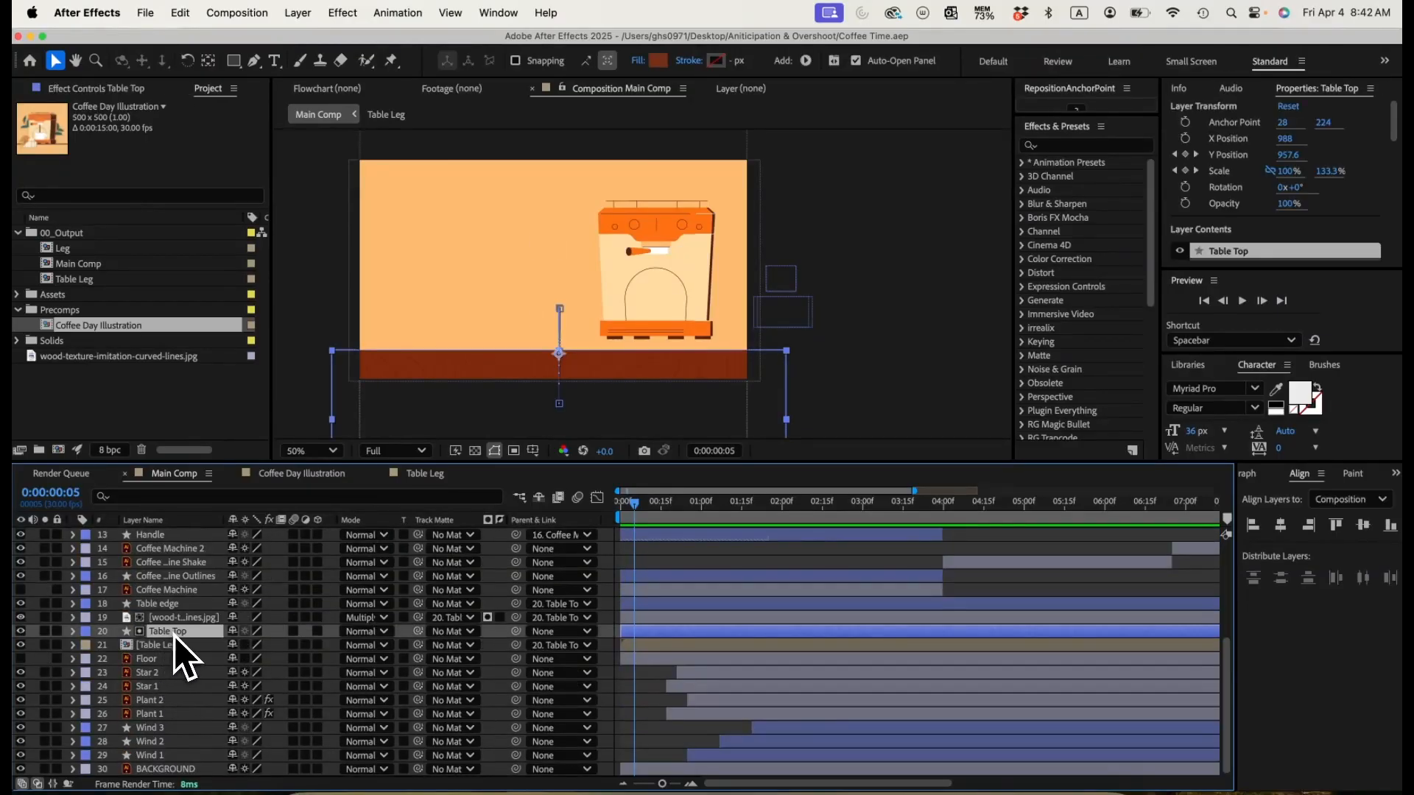
{"action": "key", "text": "u"}
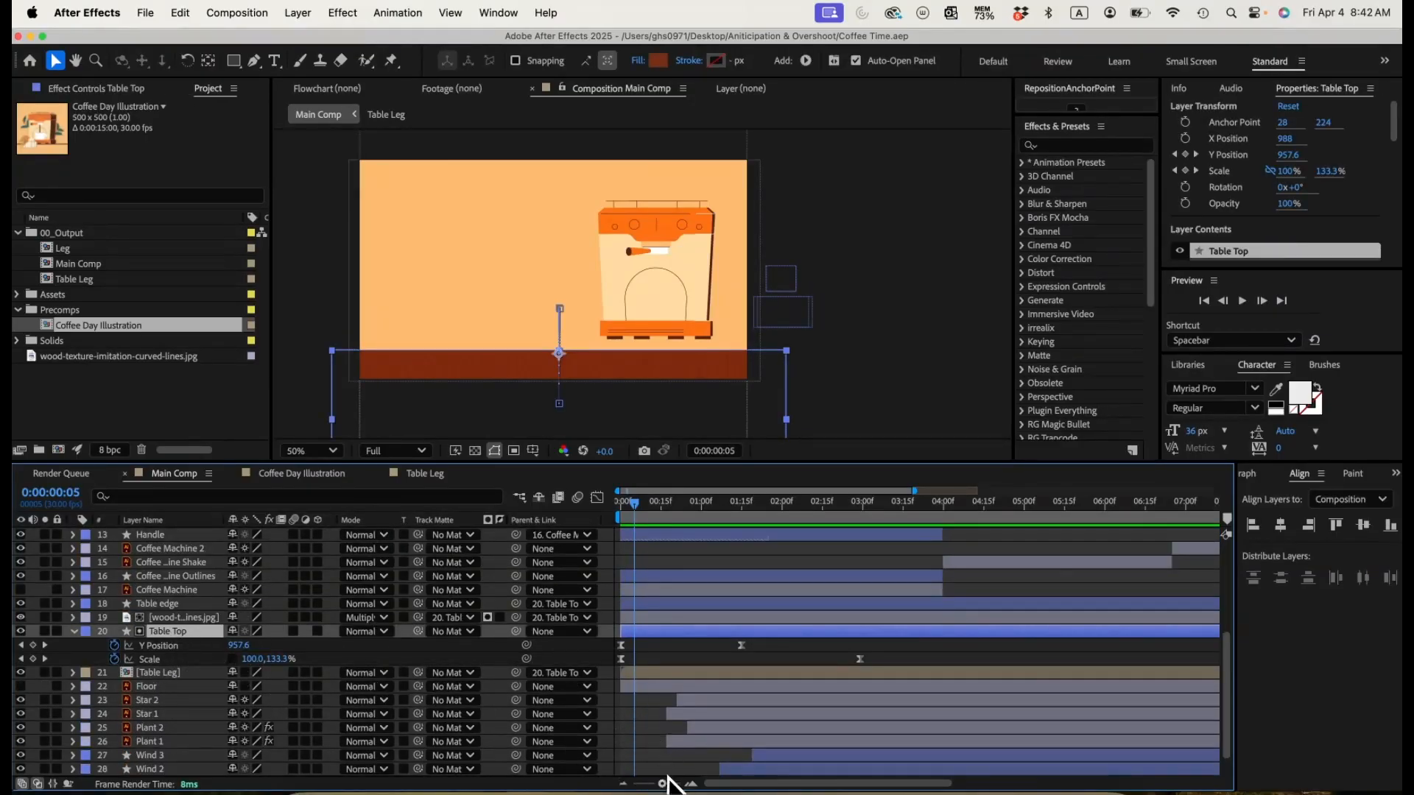
{"action": "left_click_drag", "start_coordinate": [665, 783], "coordinate": [675, 783]}
{"action": "left_click", "coordinate": [625, 514]}
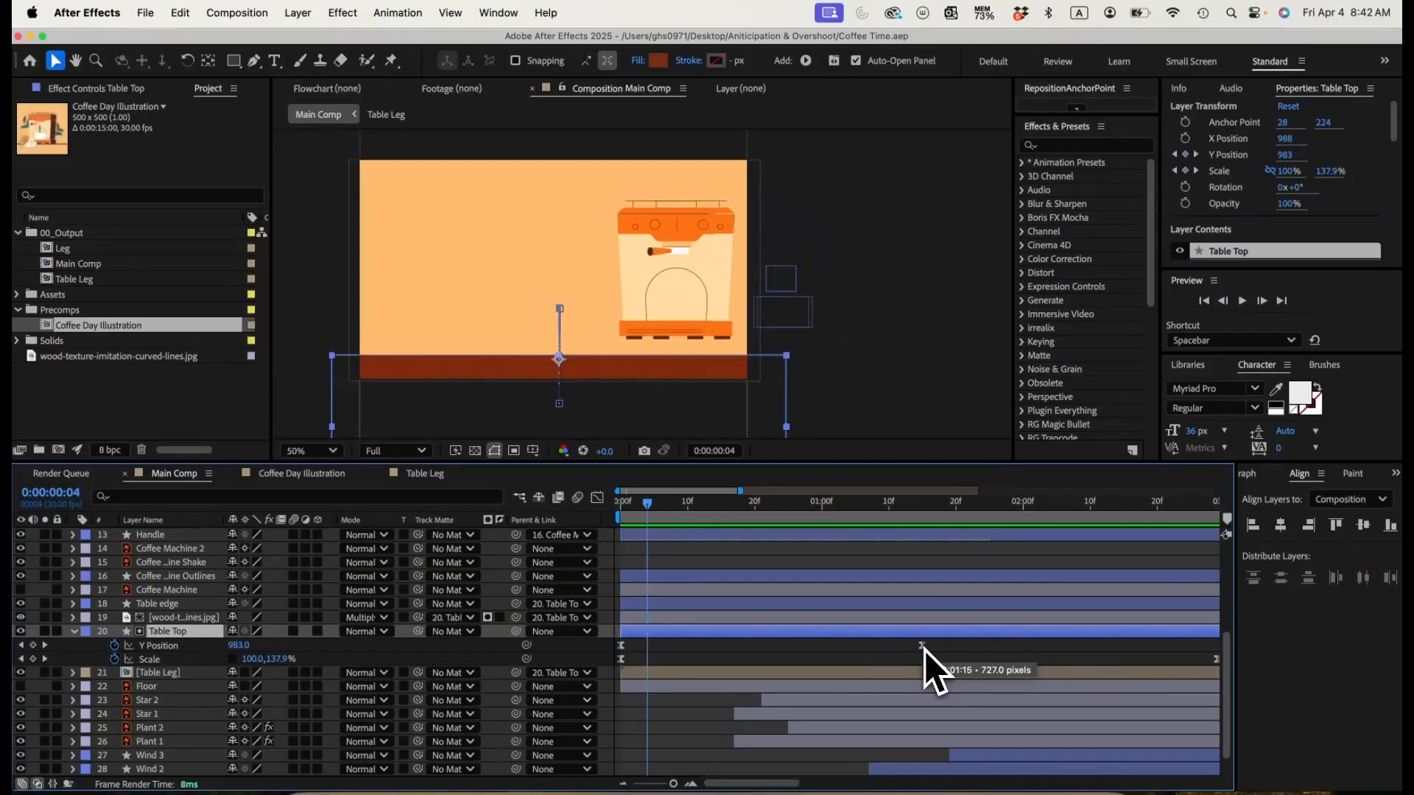
{"action": "left_click_drag", "start_coordinate": [924, 648], "coordinate": [759, 649]}
{"action": "left_click", "coordinate": [633, 511]}
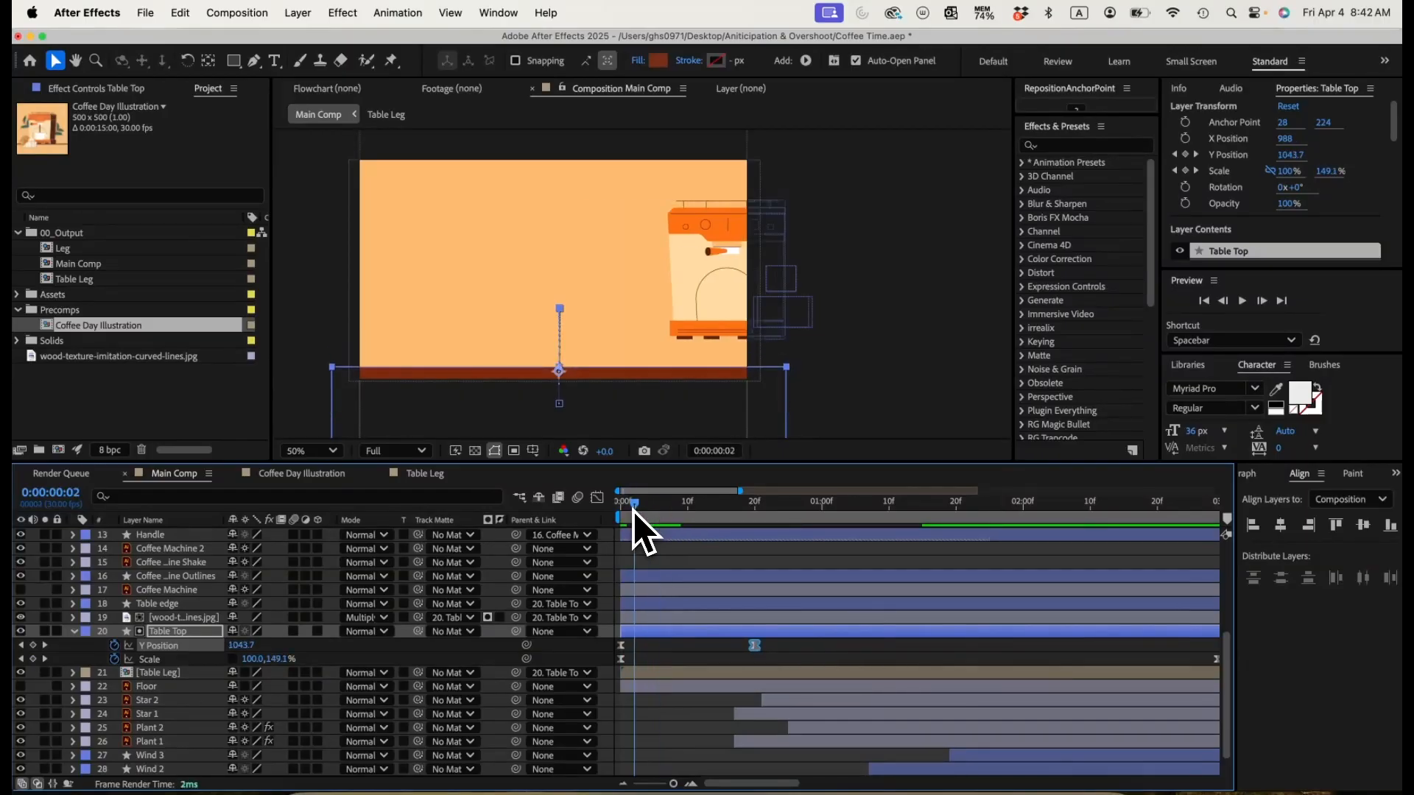
{"action": "left_click_drag", "start_coordinate": [633, 511], "coordinate": [621, 510]}
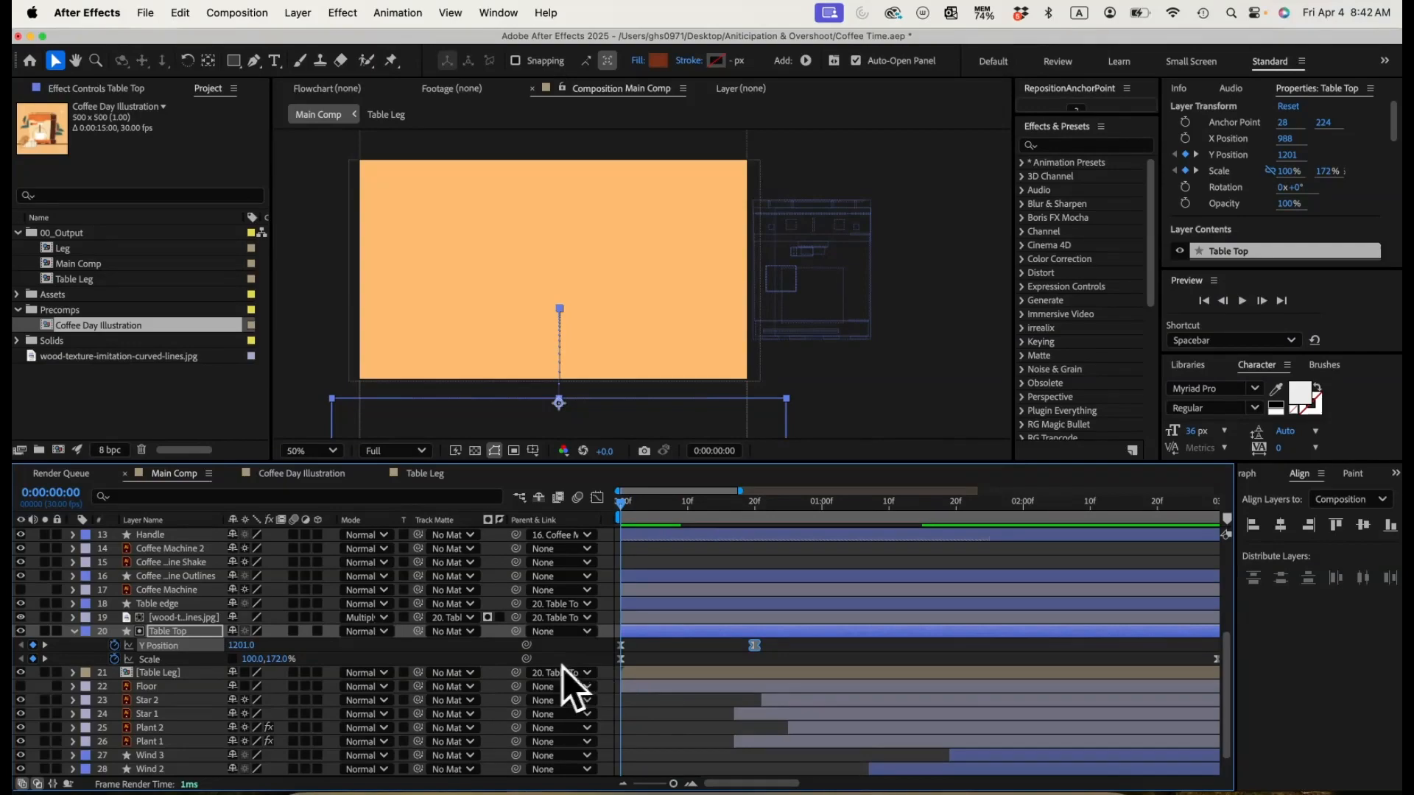
Step: Shift the Table Top layer about 6 frames earlier, move its ending Y Position keyframe later, and preview from the start
{"action": "left_click_drag", "start_coordinate": [840, 634], "coordinate": [829, 635]}
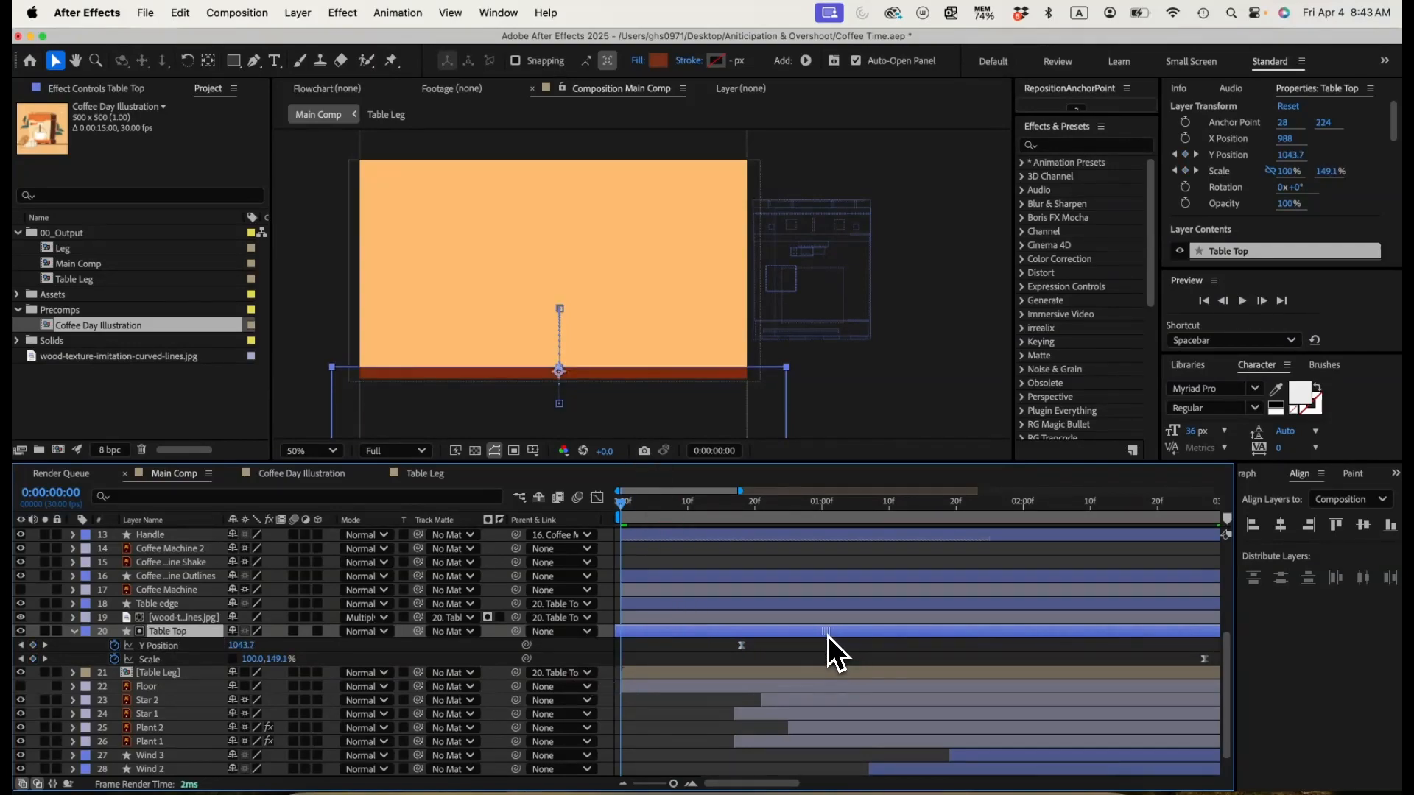
{"action": "left_click_drag", "start_coordinate": [828, 635], "coordinate": [801, 638]}
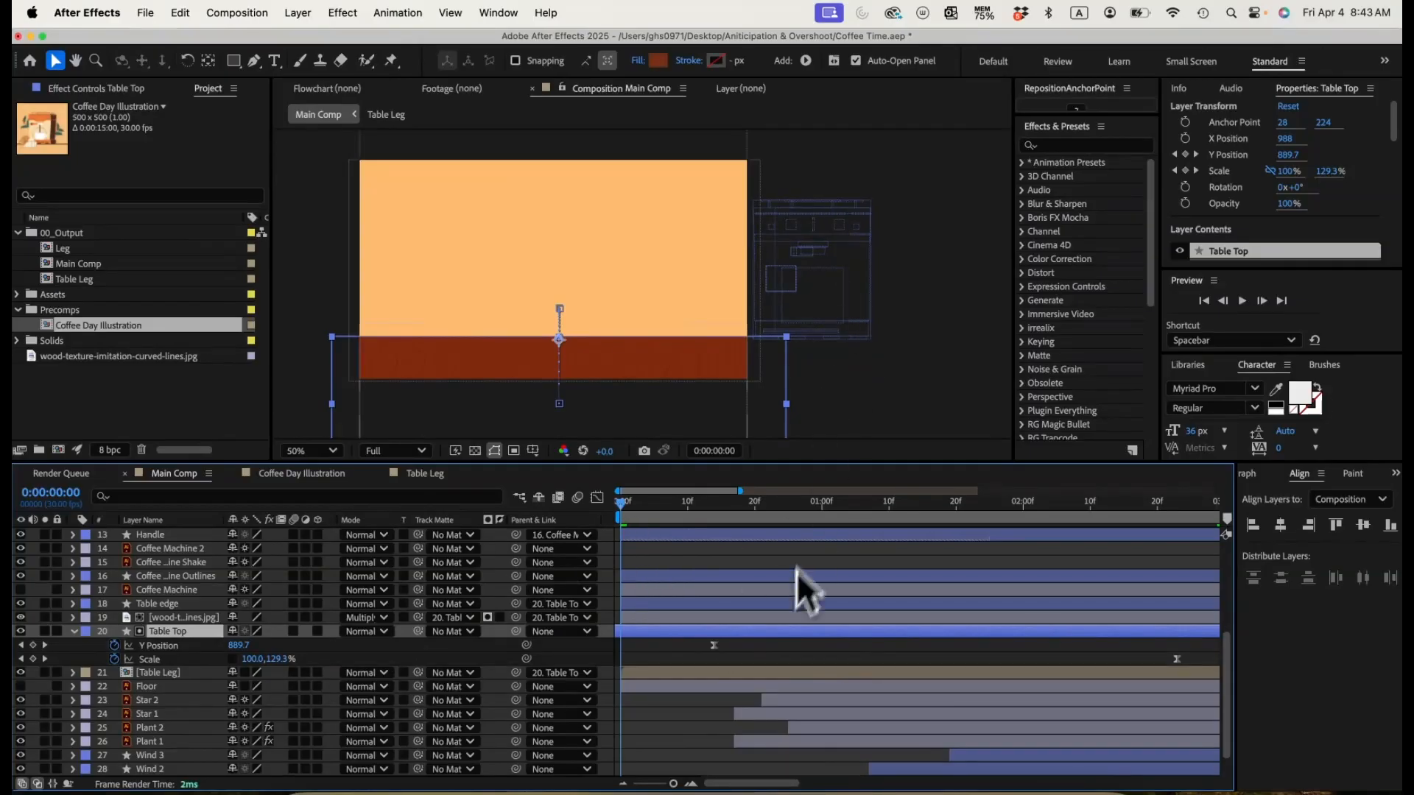
{"action": "left_click_drag", "start_coordinate": [715, 646], "coordinate": [807, 647]}
{"action": "left_click_drag", "start_coordinate": [639, 511], "coordinate": [628, 506]}
{"action": "left_click_drag", "start_coordinate": [811, 647], "coordinate": [769, 638]}
{"action": "left_click", "coordinate": [616, 505]}
{"action": "key", "text": "space"}
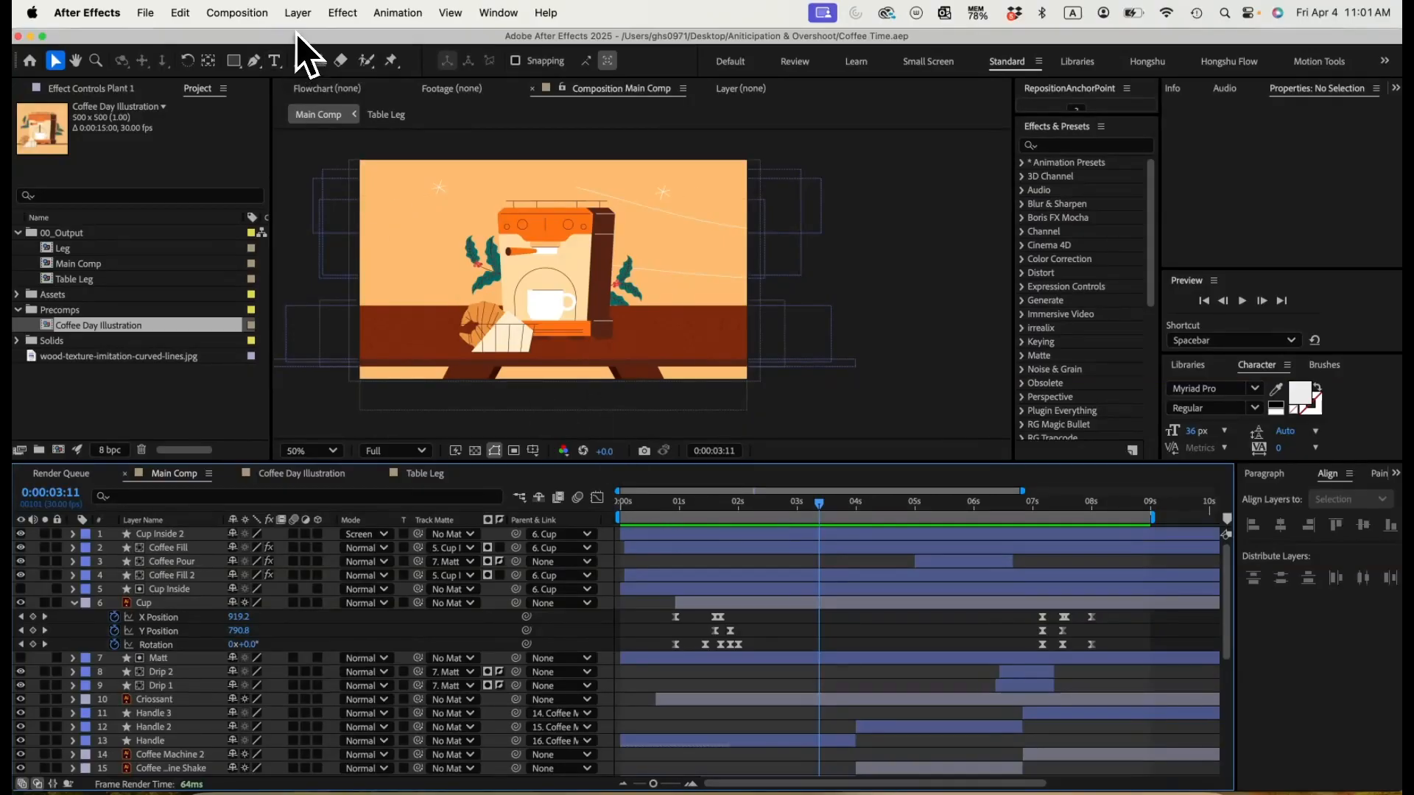
Step: Add a new null object to the main composition
{"action": "left_click", "coordinate": [298, 12]}
{"action": "mouse_move", "coordinate": [311, 43]}
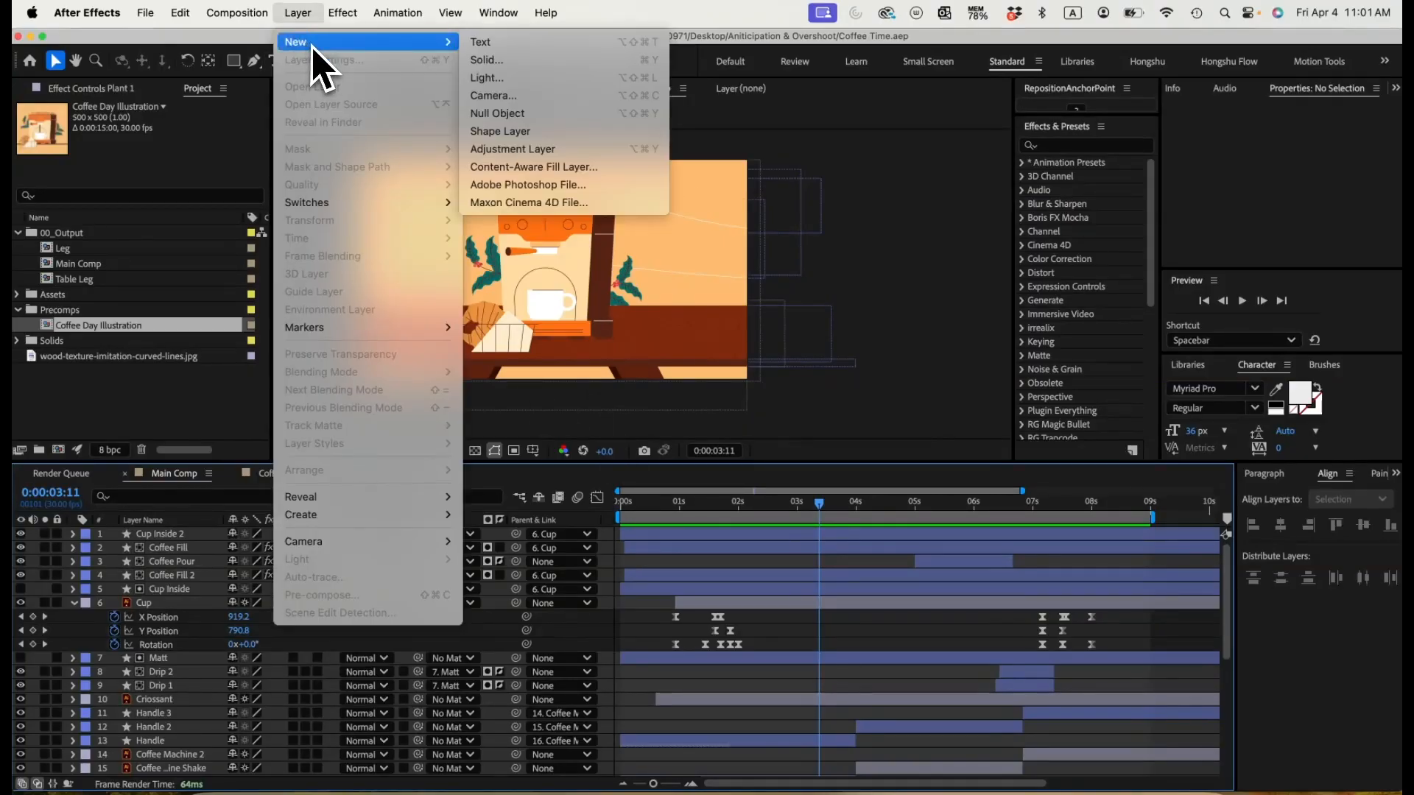
{"action": "left_click", "coordinate": [527, 118]}
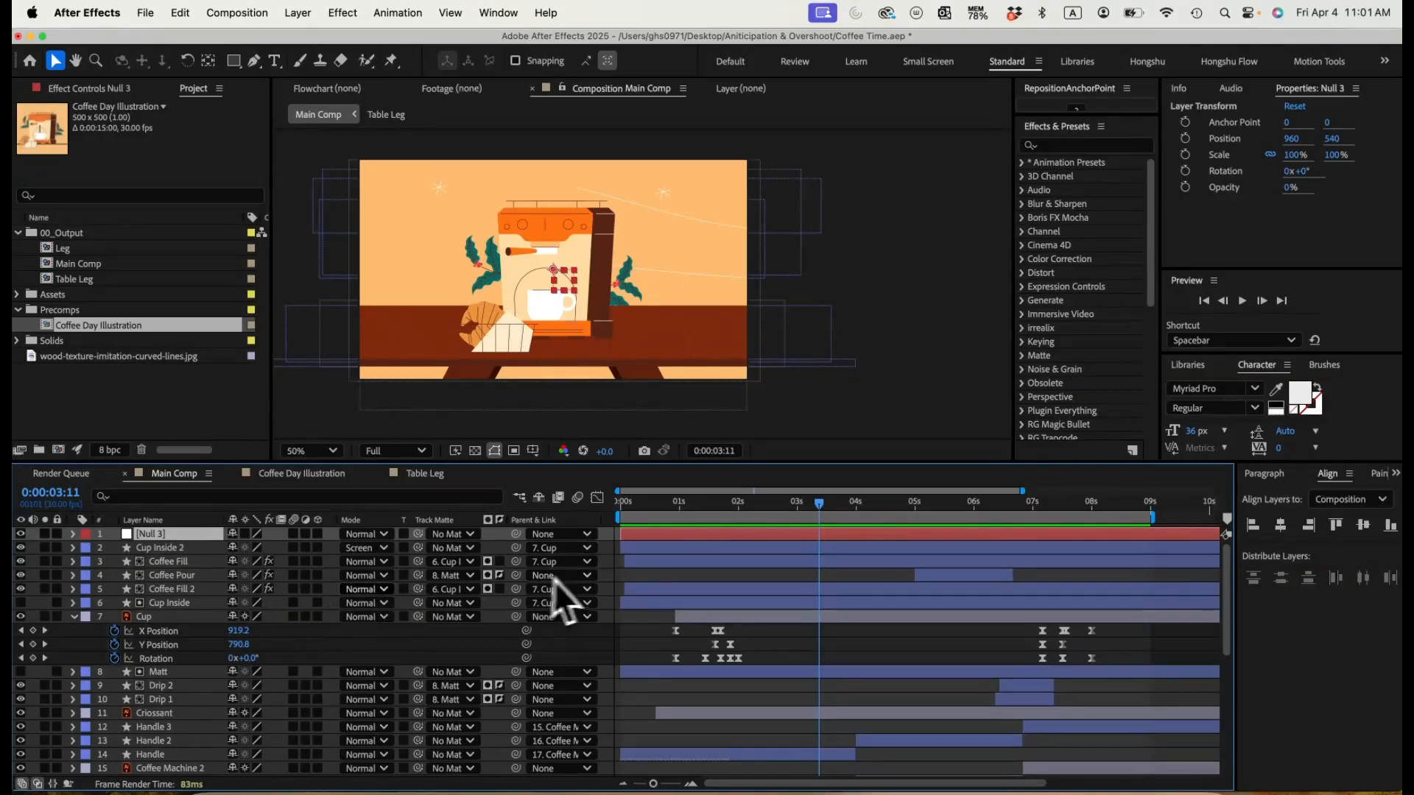
Step: Select the unparented scene layers from Coffee Pour down to Wind 1, leaving out BACKGROUND, and parent them to the new null
{"action": "left_click", "coordinate": [173, 575]}
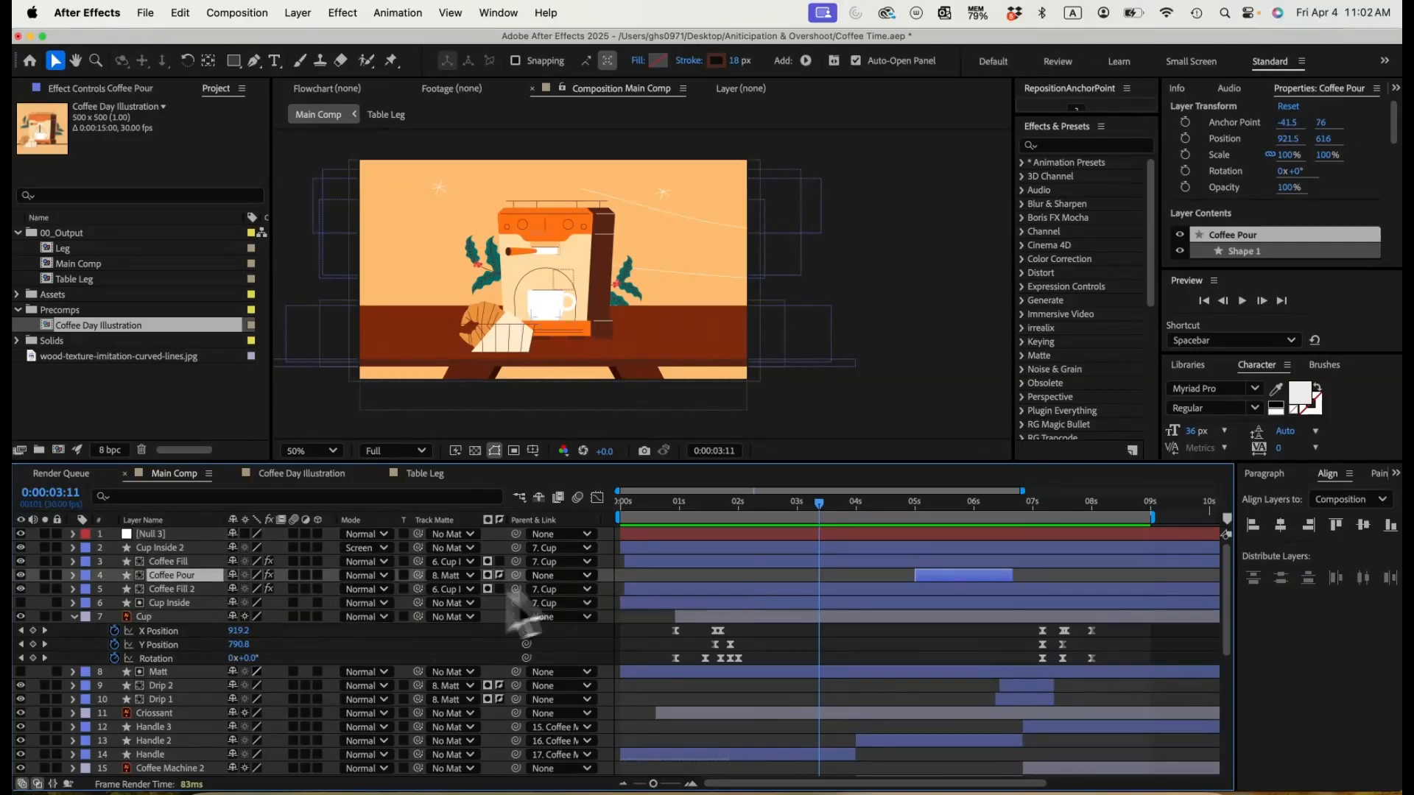
{"action": "left_click", "coordinate": [168, 618], "text": "super"}
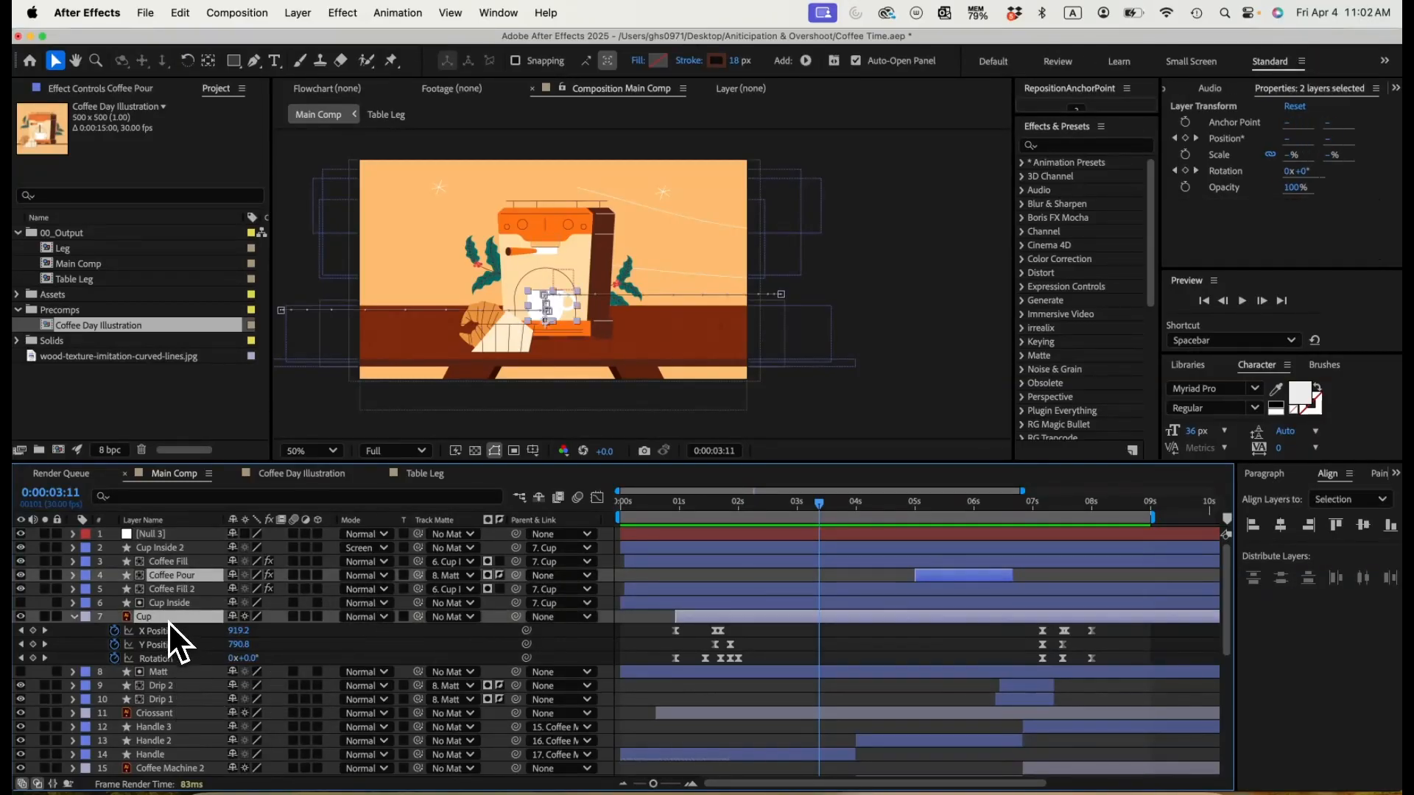
{"action": "left_click", "coordinate": [170, 671], "text": "super"}
{"action": "left_click", "coordinate": [172, 685], "text": "super"}
{"action": "left_click", "coordinate": [171, 700], "text": "super"}
{"action": "left_click", "coordinate": [174, 712], "text": "super"}
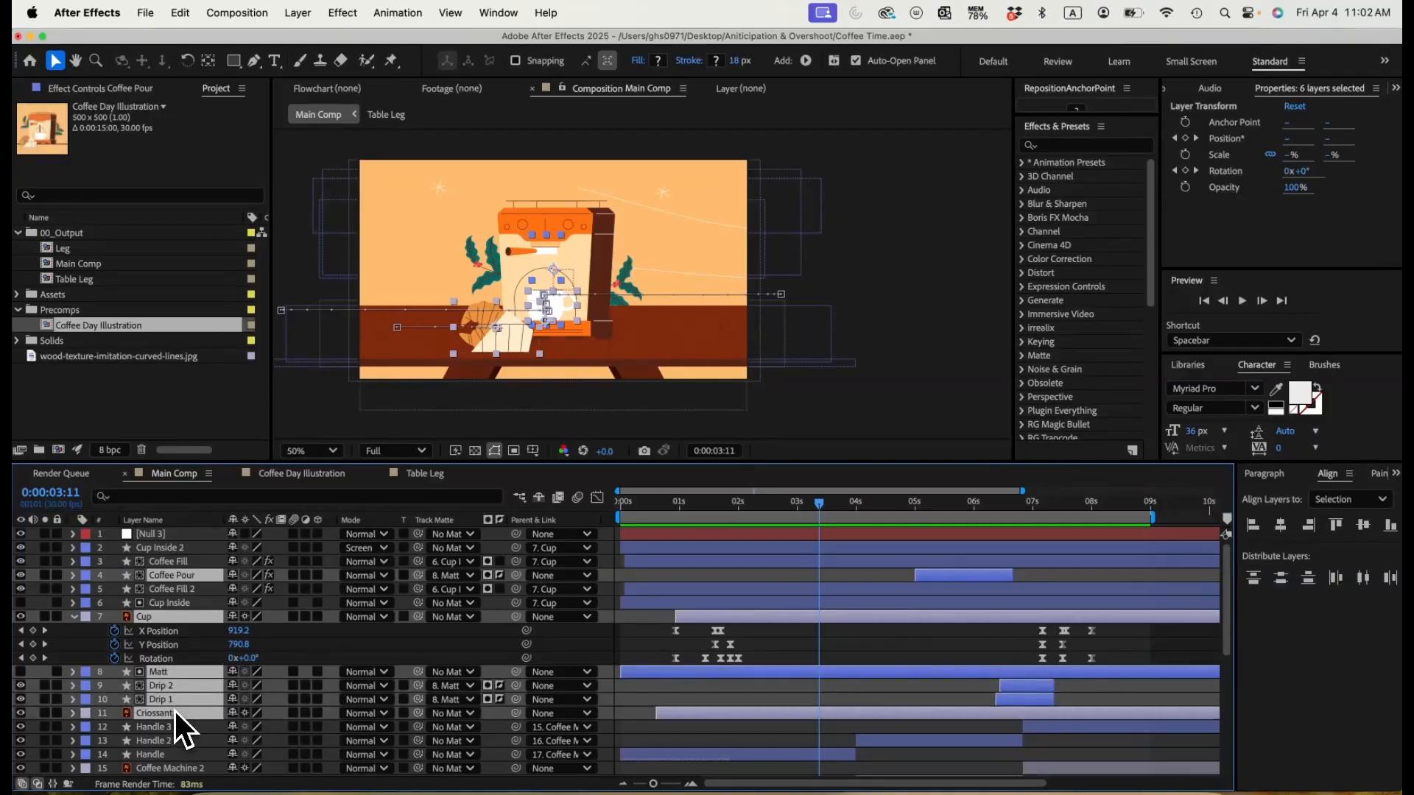
{"action": "scroll", "coordinate": [180, 708], "scroll_direction": "down", "scroll_amount": 5}
{"action": "left_click", "coordinate": [174, 644], "text": "super"}
{"action": "left_click", "coordinate": [181, 657], "text": "super"}
{"action": "left_click", "coordinate": [183, 668], "text": "super"}
{"action": "left_click", "coordinate": [185, 683], "text": "super"}
{"action": "scroll", "coordinate": [186, 685], "scroll_direction": "down", "scroll_amount": 5}
{"action": "left_click", "coordinate": [187, 675], "text": "super"}
{"action": "left_click", "coordinate": [187, 687], "text": "super"}
{"action": "left_click", "coordinate": [186, 701], "text": "super"}
{"action": "left_click", "coordinate": [184, 714], "text": "super"}
{"action": "left_click", "coordinate": [180, 727], "text": "super"}
{"action": "left_click", "coordinate": [178, 741], "text": "super"}
{"action": "left_click", "coordinate": [175, 755], "text": "super"}
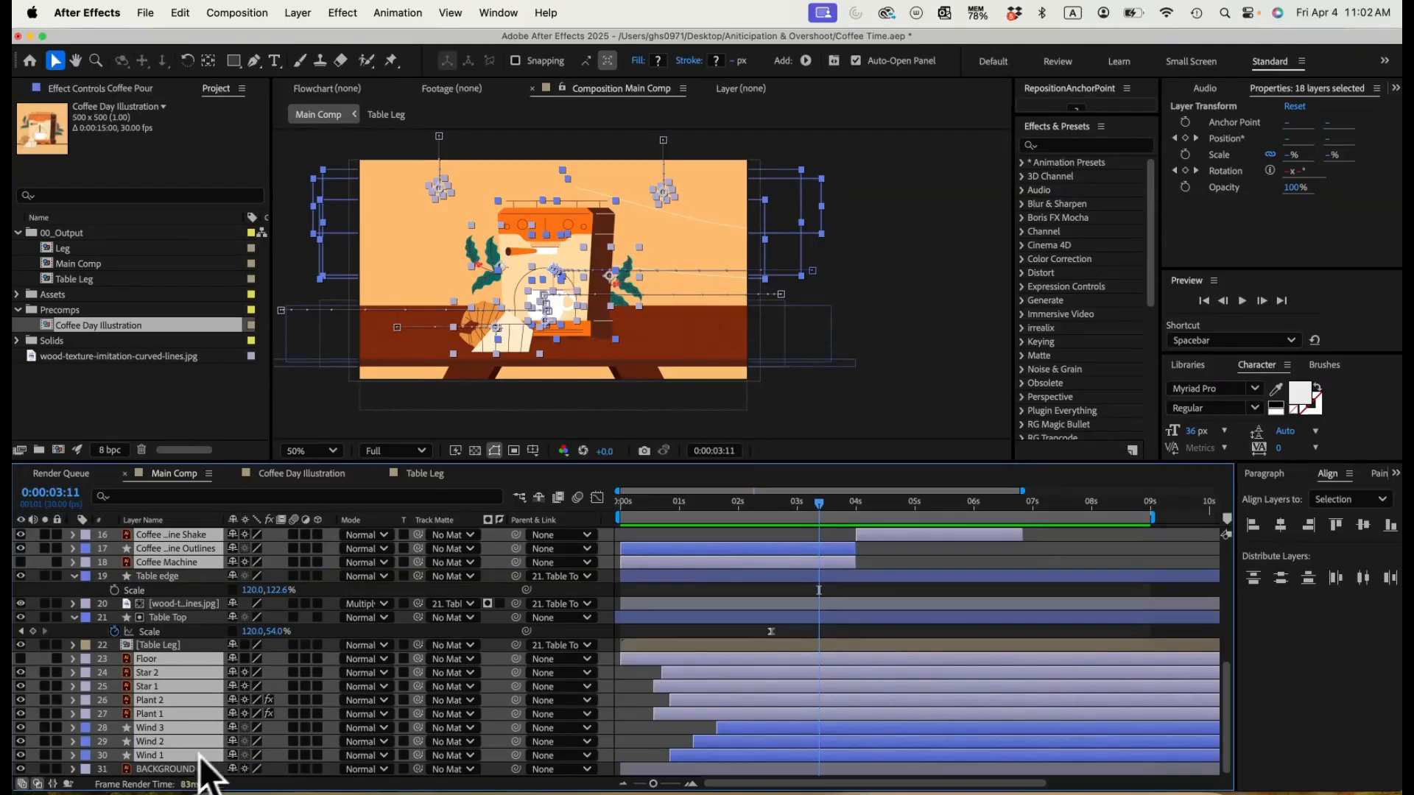
{"action": "scroll", "coordinate": [241, 735], "scroll_direction": "up", "scroll_amount": 5}
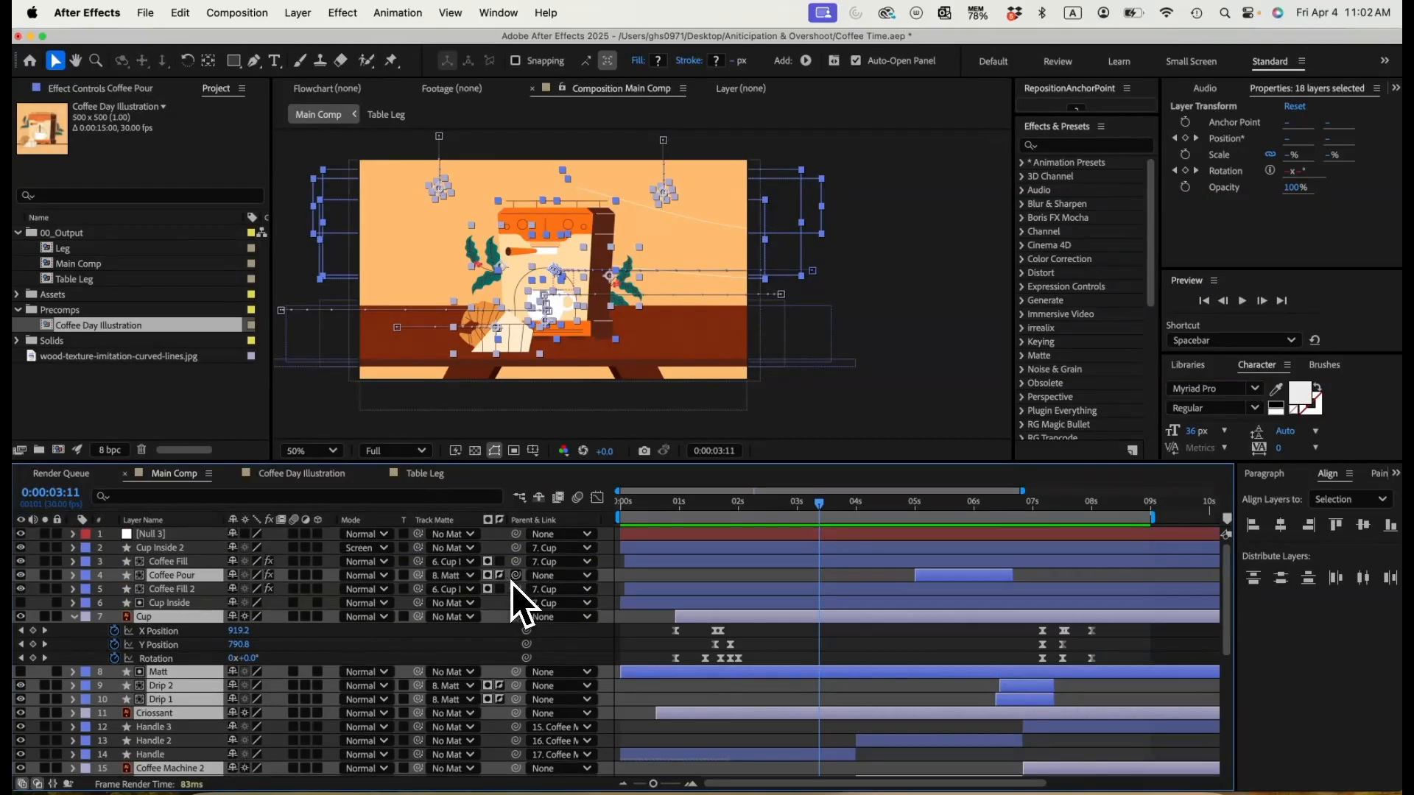
{"action": "left_click_drag", "start_coordinate": [519, 578], "coordinate": [151, 535]}
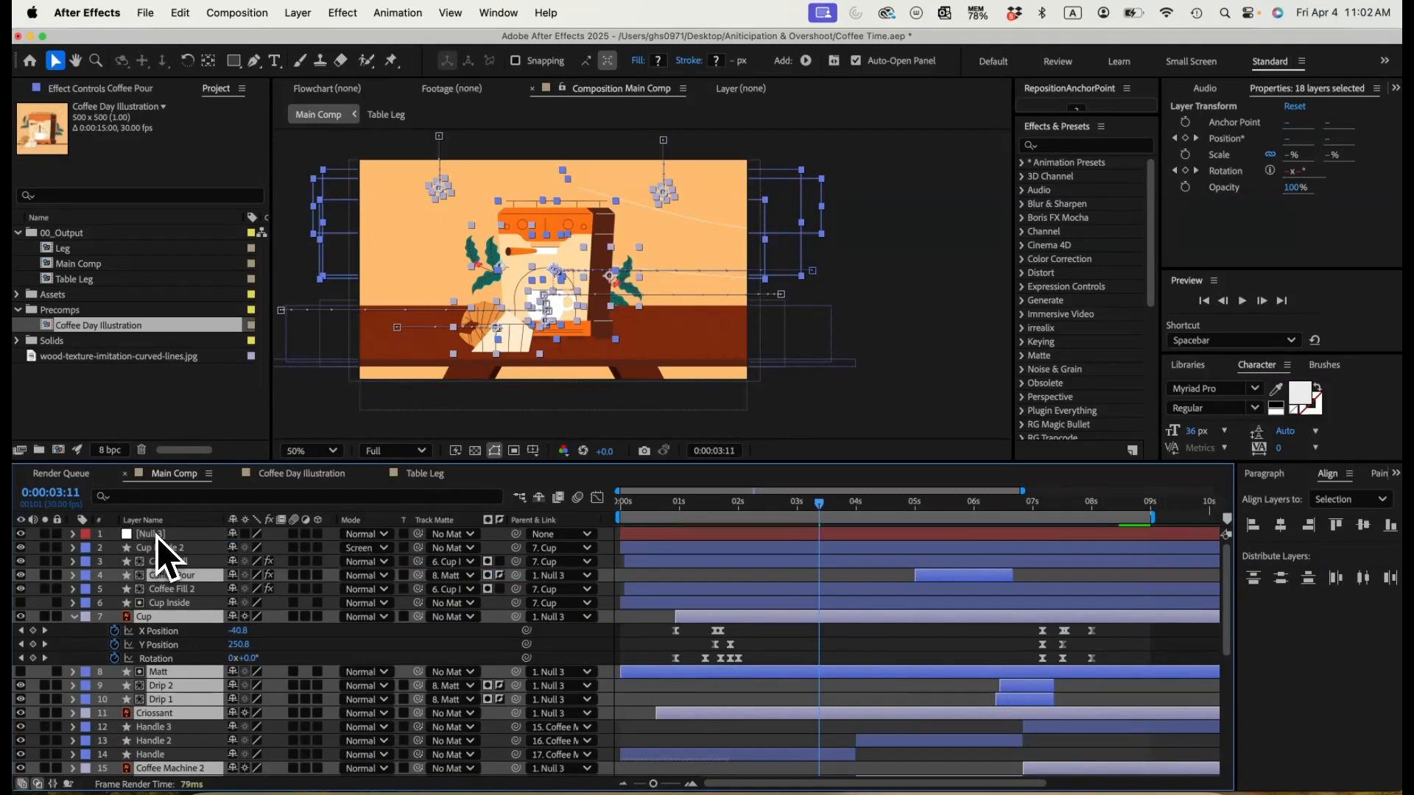
Step: Reveal the null's Scale and keyframe it at 110% on the first frame
{"action": "left_click", "coordinate": [159, 535]}
{"action": "key", "text": "s"}
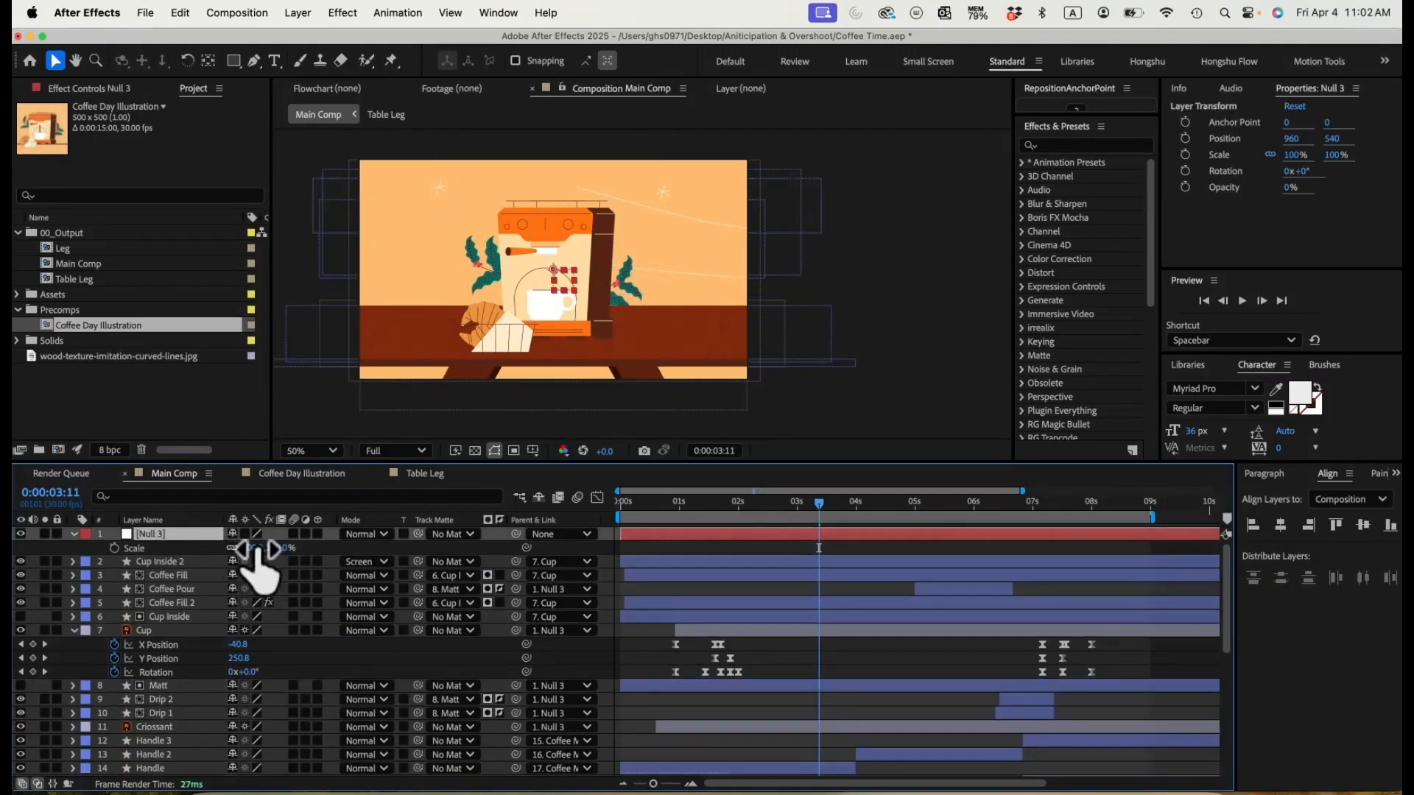
{"action": "left_click_drag", "start_coordinate": [252, 548], "coordinate": [253, 548]}
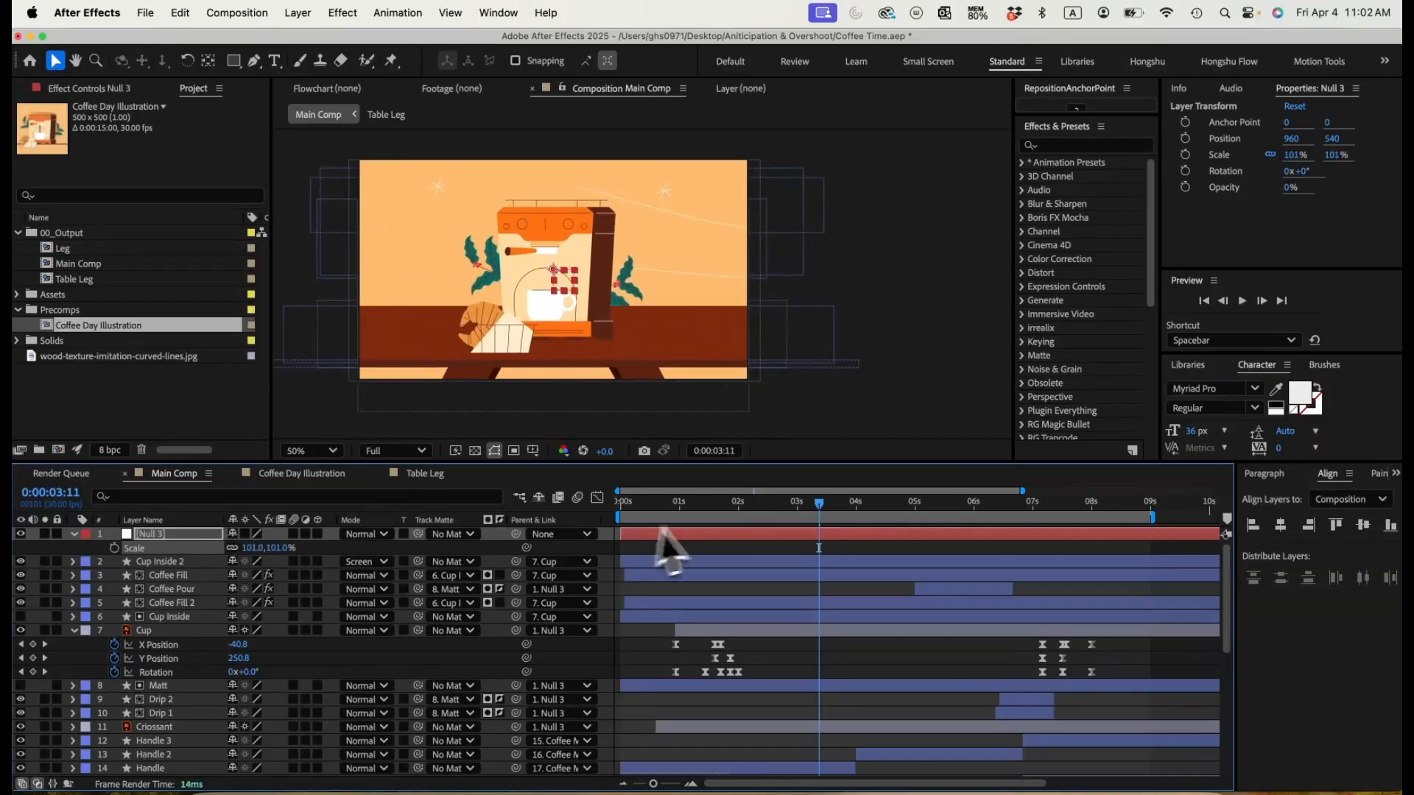
{"action": "left_click_drag", "start_coordinate": [639, 504], "coordinate": [603, 511]}
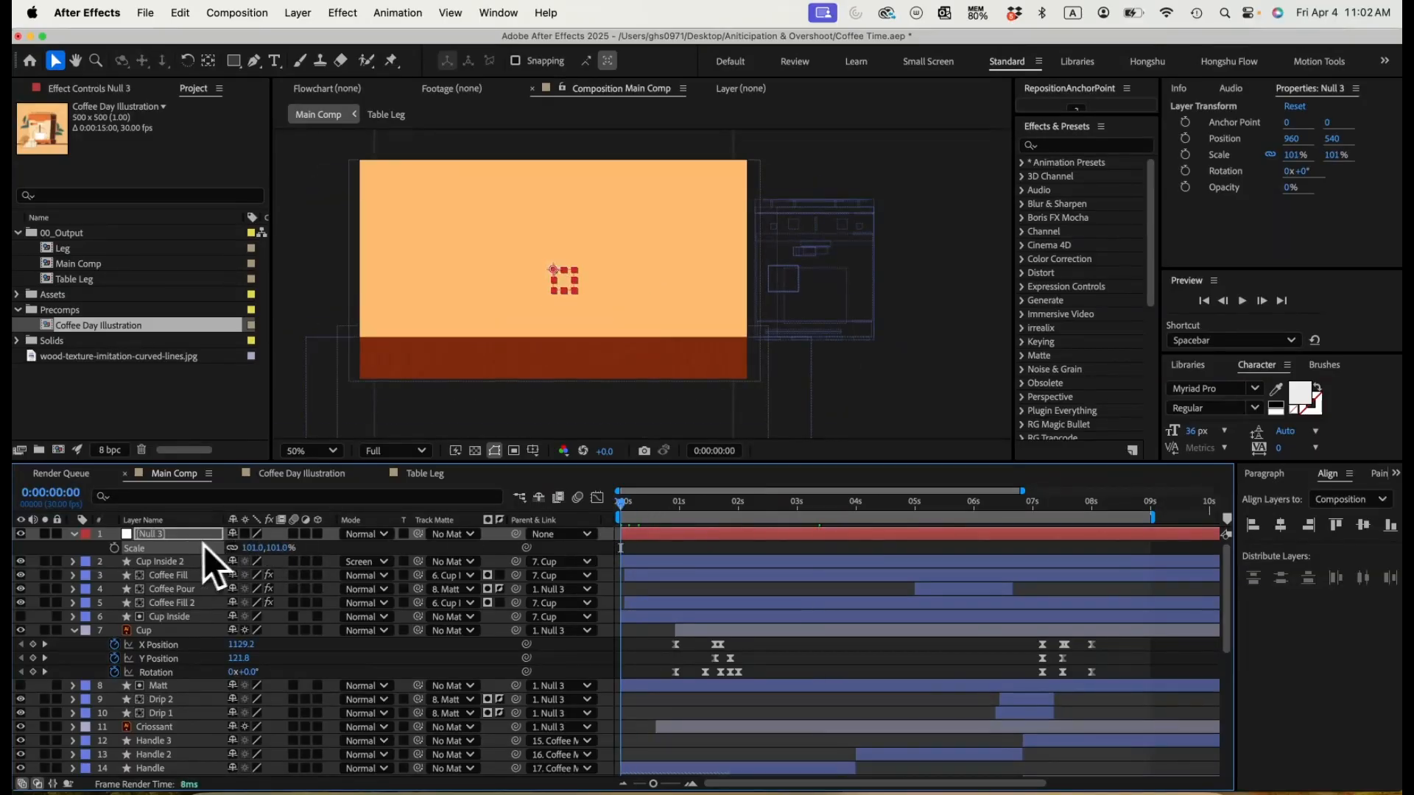
{"action": "left_click_drag", "start_coordinate": [251, 548], "coordinate": [251, 549]}
{"action": "left_click", "coordinate": [114, 548]}
Step: Add a Scale keyframe of 85% on the null at 0:00:02:01
{"action": "mouse_move", "coordinate": [752, 517]}
{"action": "left_mouse_down"}
{"action": "mouse_move", "coordinate": [785, 510]}
{"action": "mouse_move", "coordinate": [740, 508]}
{"action": "left_mouse_up"}
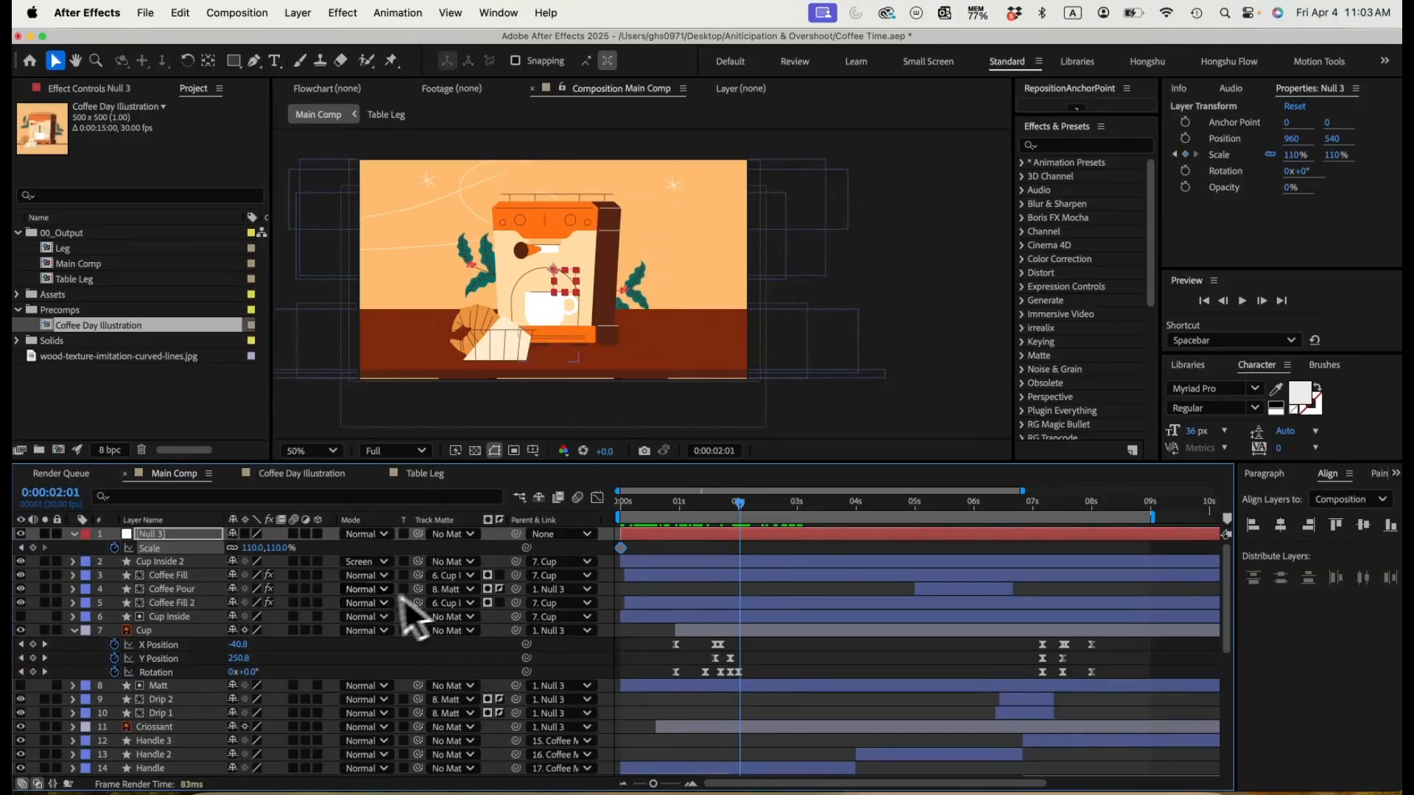
{"action": "left_click", "coordinate": [254, 548]}
{"action": "type", "text": "85"}
{"action": "key", "text": "Return"}
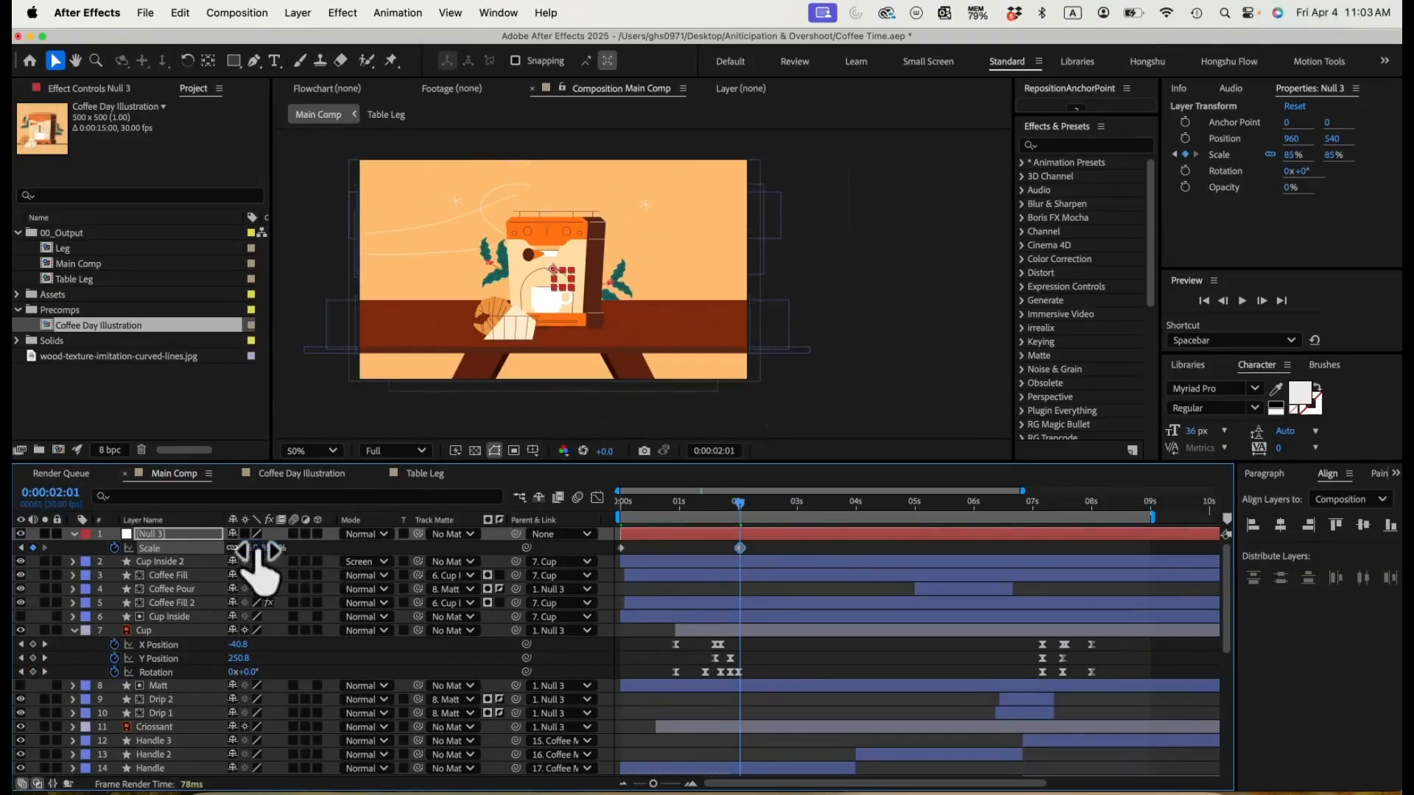
Step: Add a Scale keyframe on the null at 0:00:08:28, trying 75% and settling on 80%
{"action": "left_click_drag", "start_coordinate": [770, 520], "coordinate": [1147, 519]}
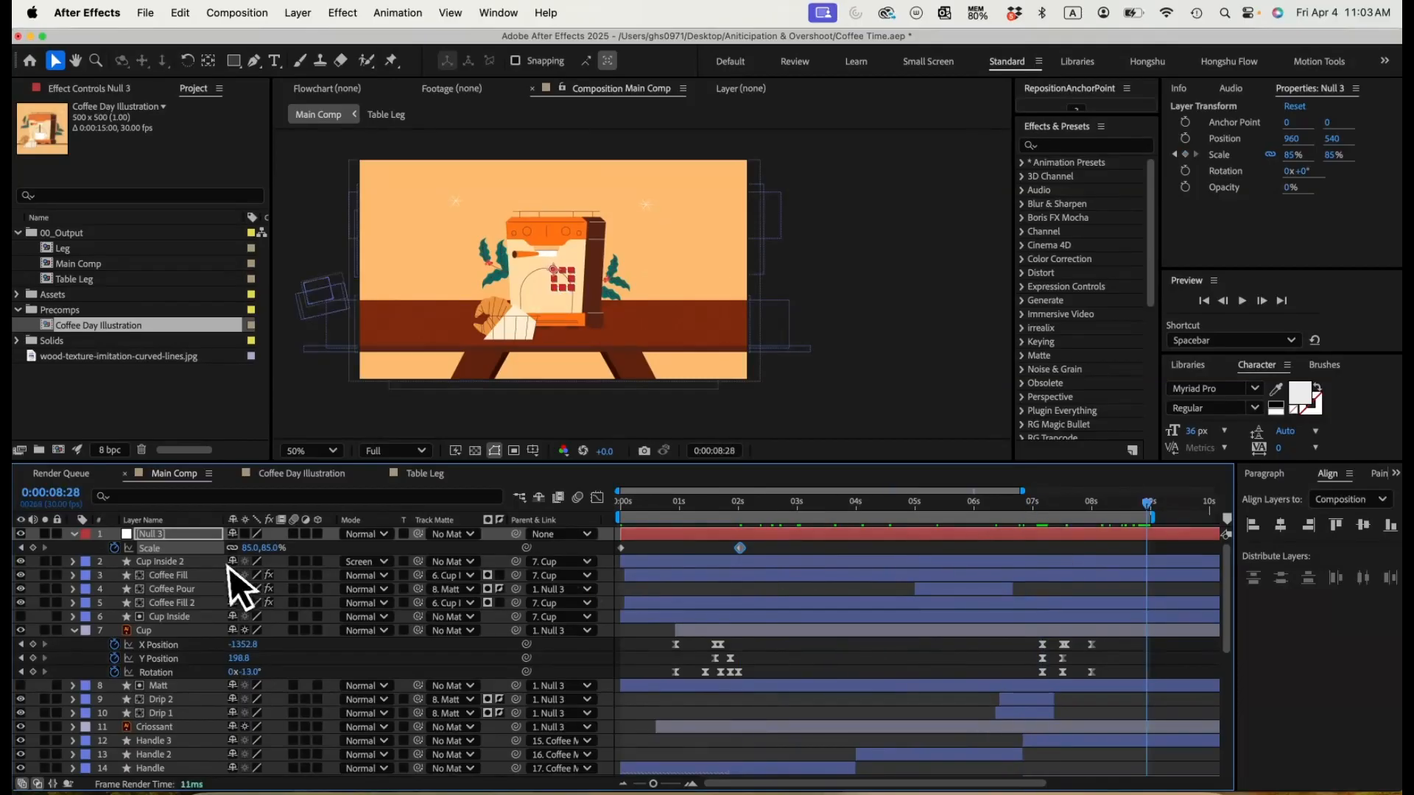
{"action": "left_click", "coordinate": [248, 548]}
{"action": "type", "text": "75"}
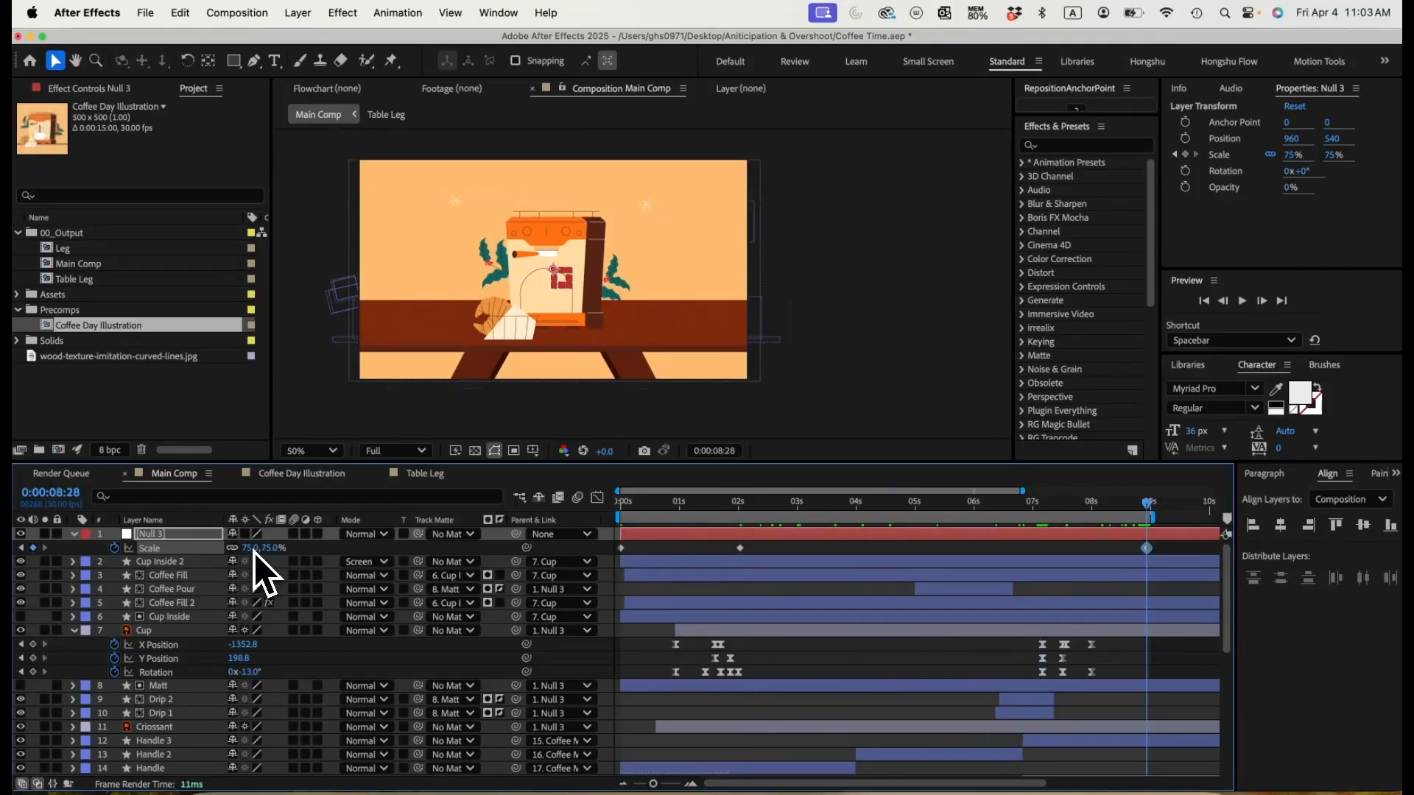
{"action": "key", "text": "Return"}
{"action": "left_click", "coordinate": [245, 548]}
{"action": "type", "text": "80"}
{"action": "key", "text": "Return"}
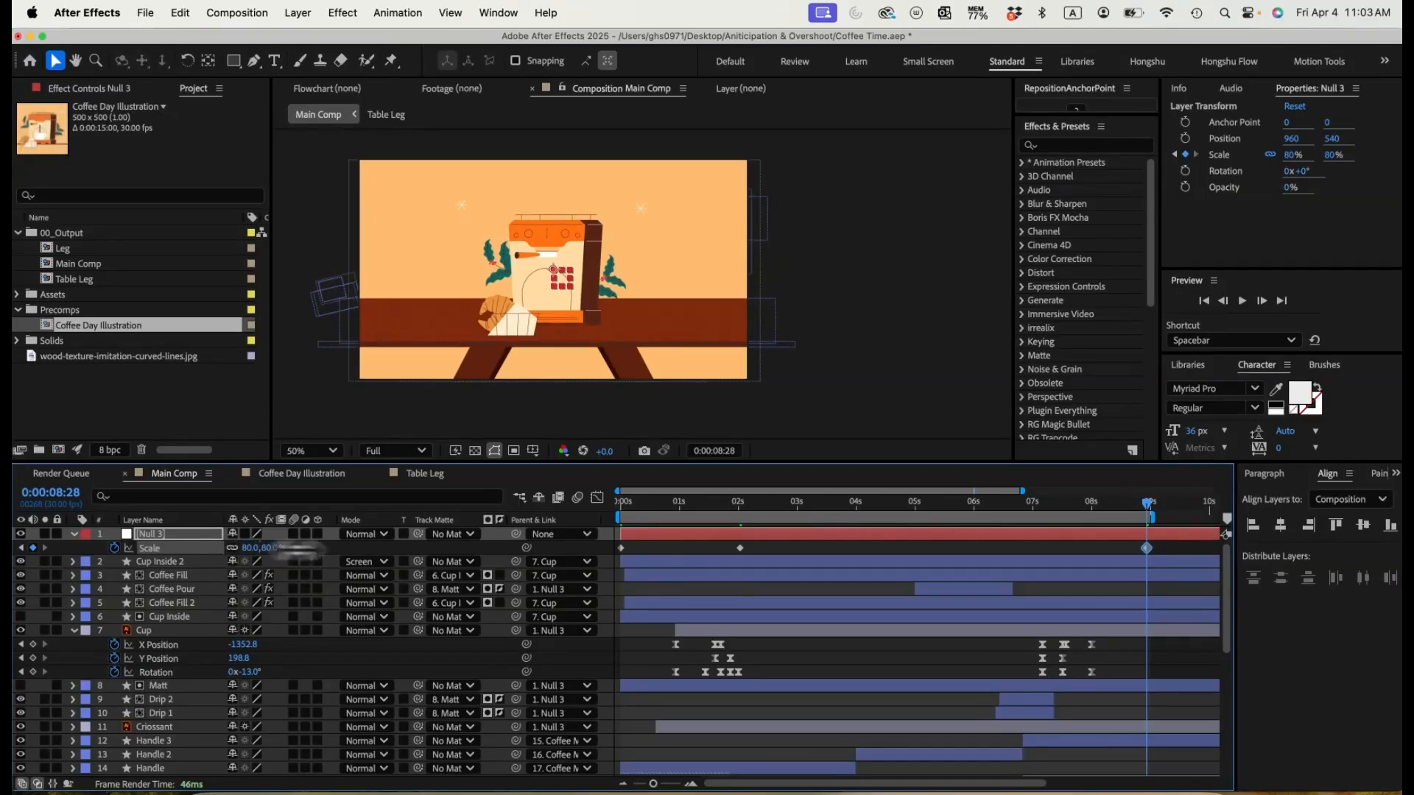
Step: Check the zoom-out by scrubbing, and apply Easy Ease to all three of the null's Scale keyframes
{"action": "left_click_drag", "start_coordinate": [644, 504], "coordinate": [744, 504]}
{"action": "left_click_drag", "start_coordinate": [763, 504], "coordinate": [713, 507]}
{"action": "left_click_drag", "start_coordinate": [1177, 545], "coordinate": [568, 559]}
{"action": "key", "text": "F9"}
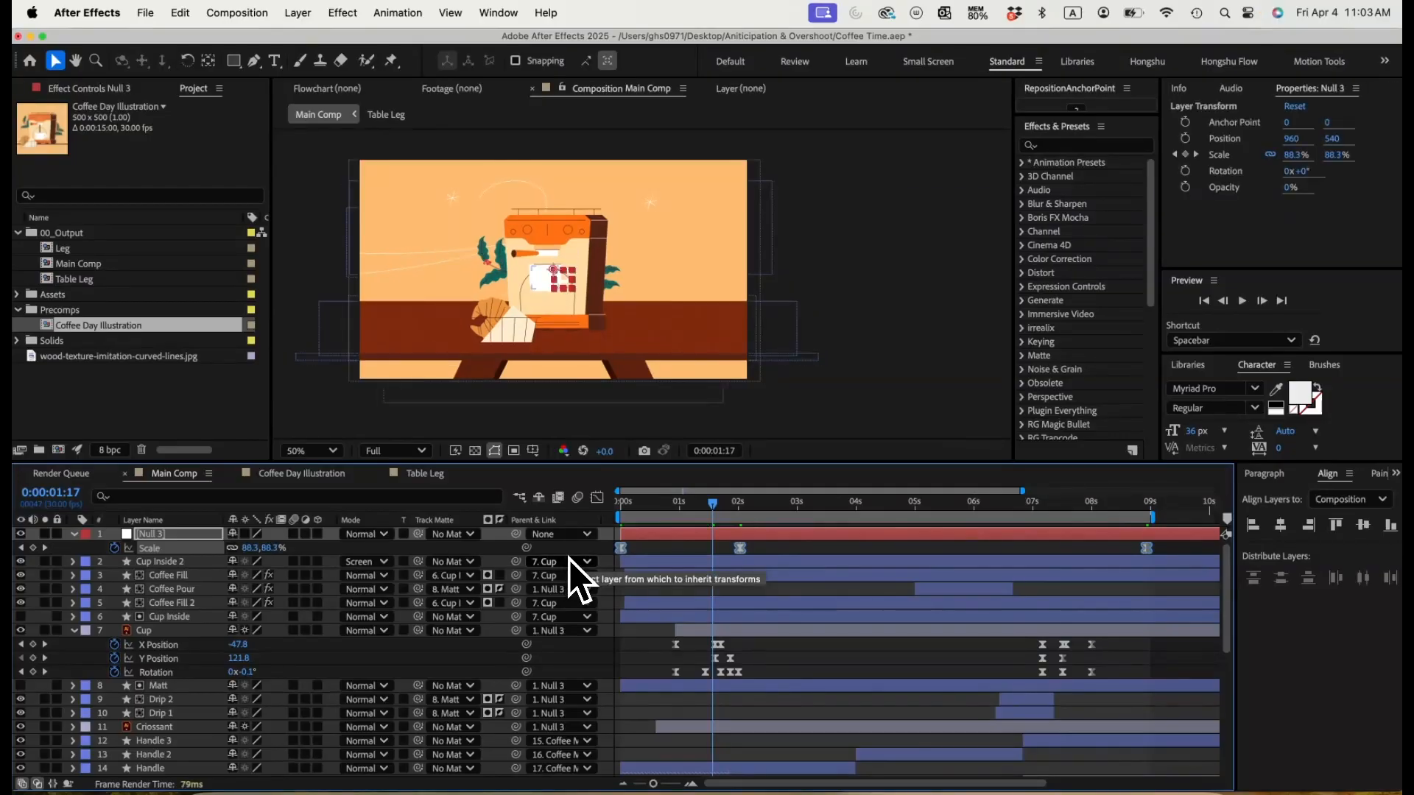
Step: Show the null's Scale animation as a value graph in the Graph Editor and fit the whole curve in view
{"action": "left_click", "coordinate": [597, 498]}
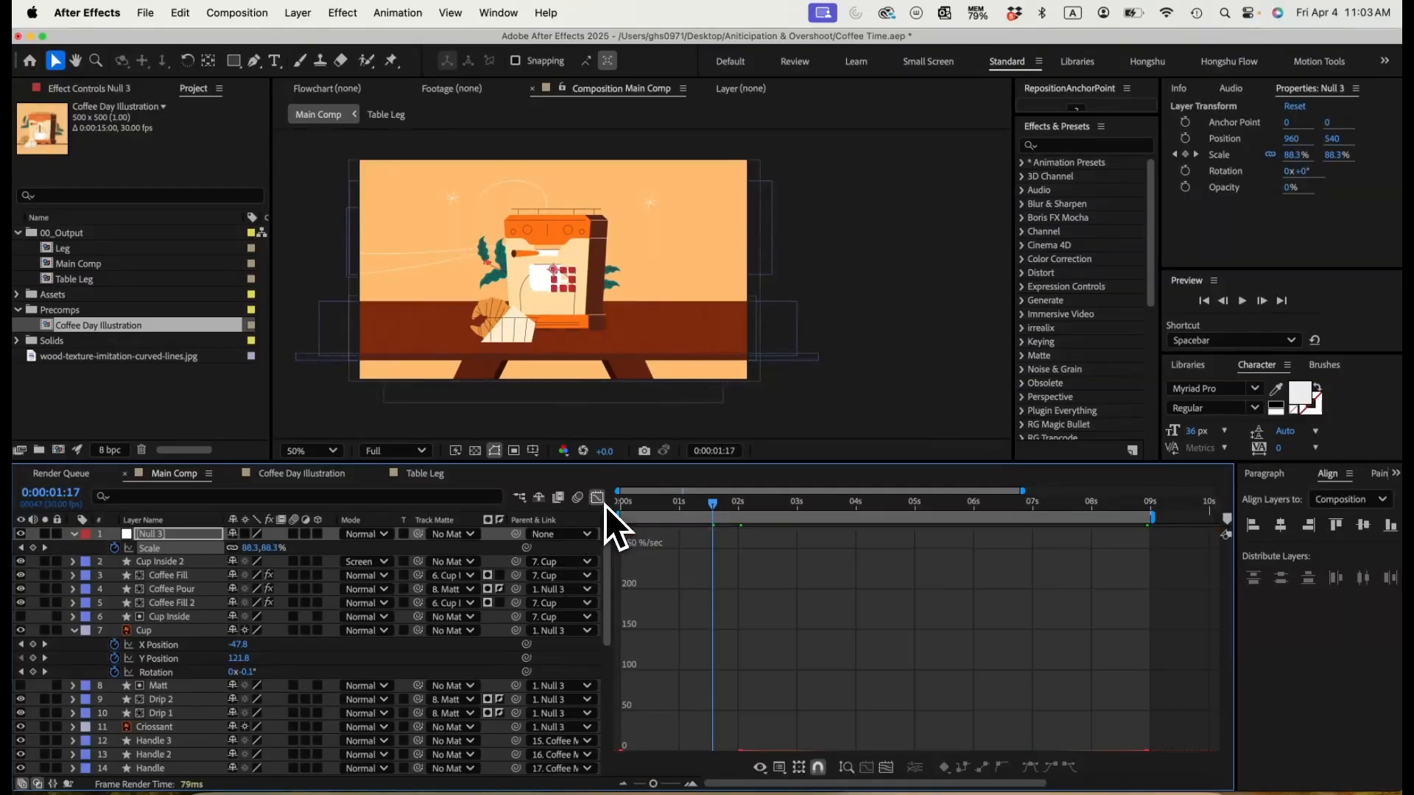
{"action": "left_click", "coordinate": [886, 768]}
{"action": "left_click", "coordinate": [760, 768]}
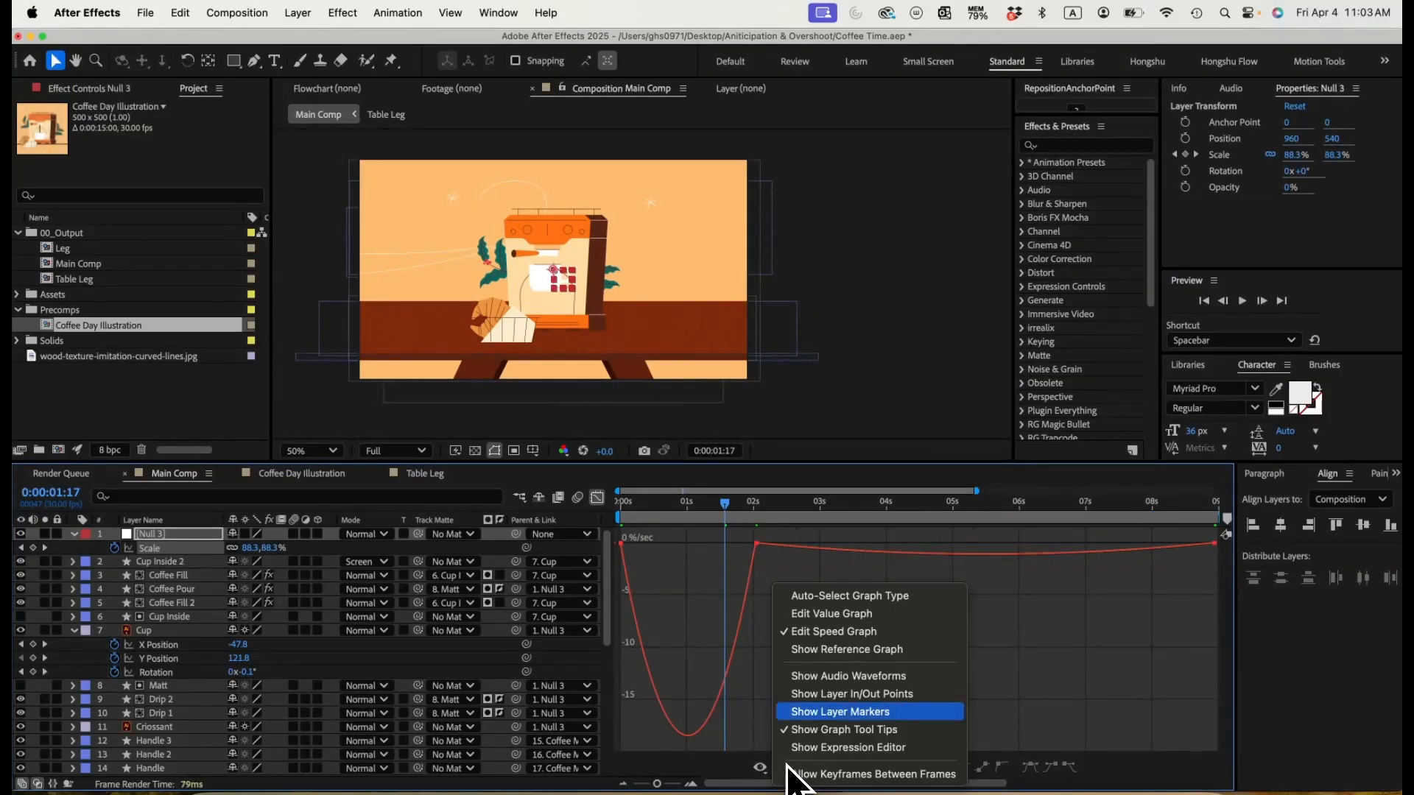
{"action": "left_click", "coordinate": [829, 617]}
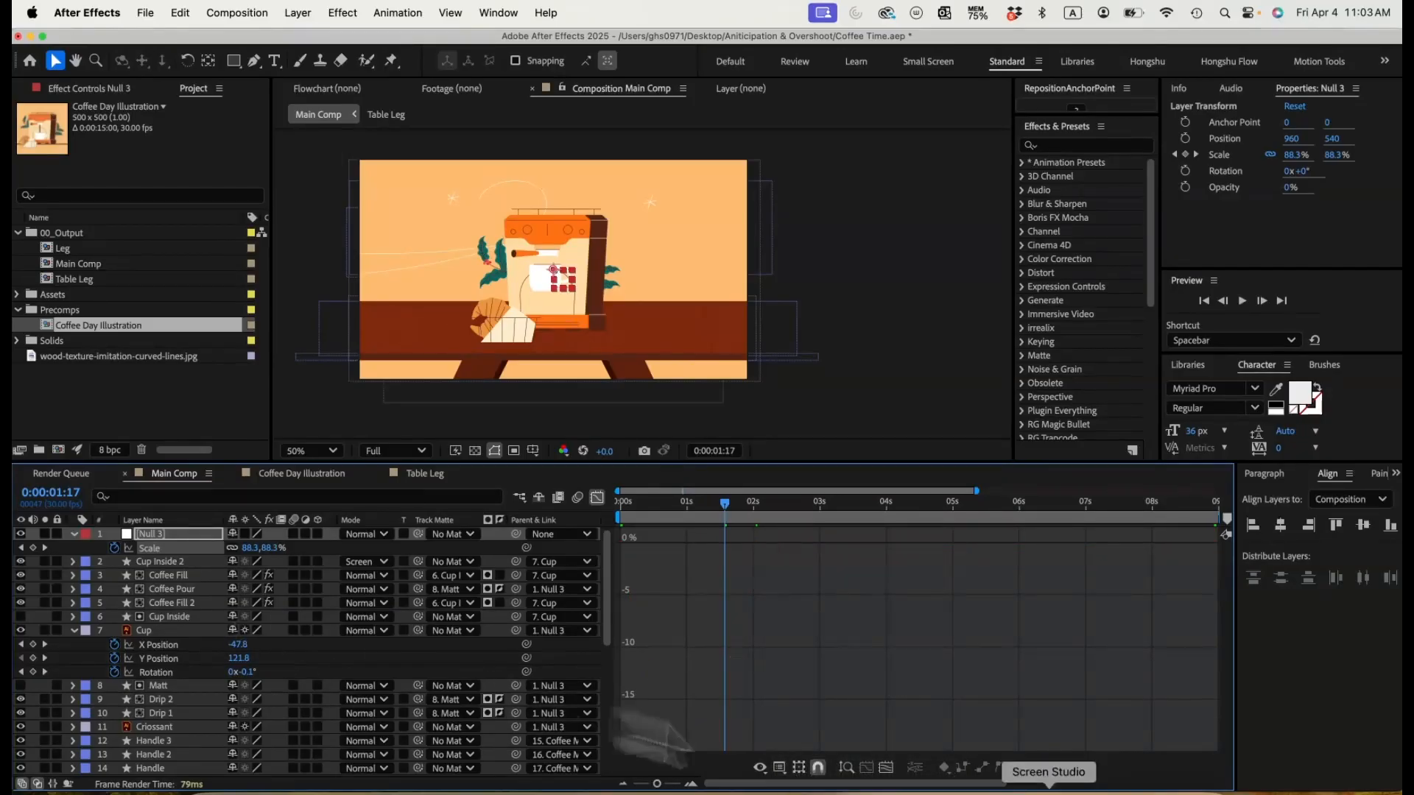
{"action": "left_click", "coordinate": [886, 767]}
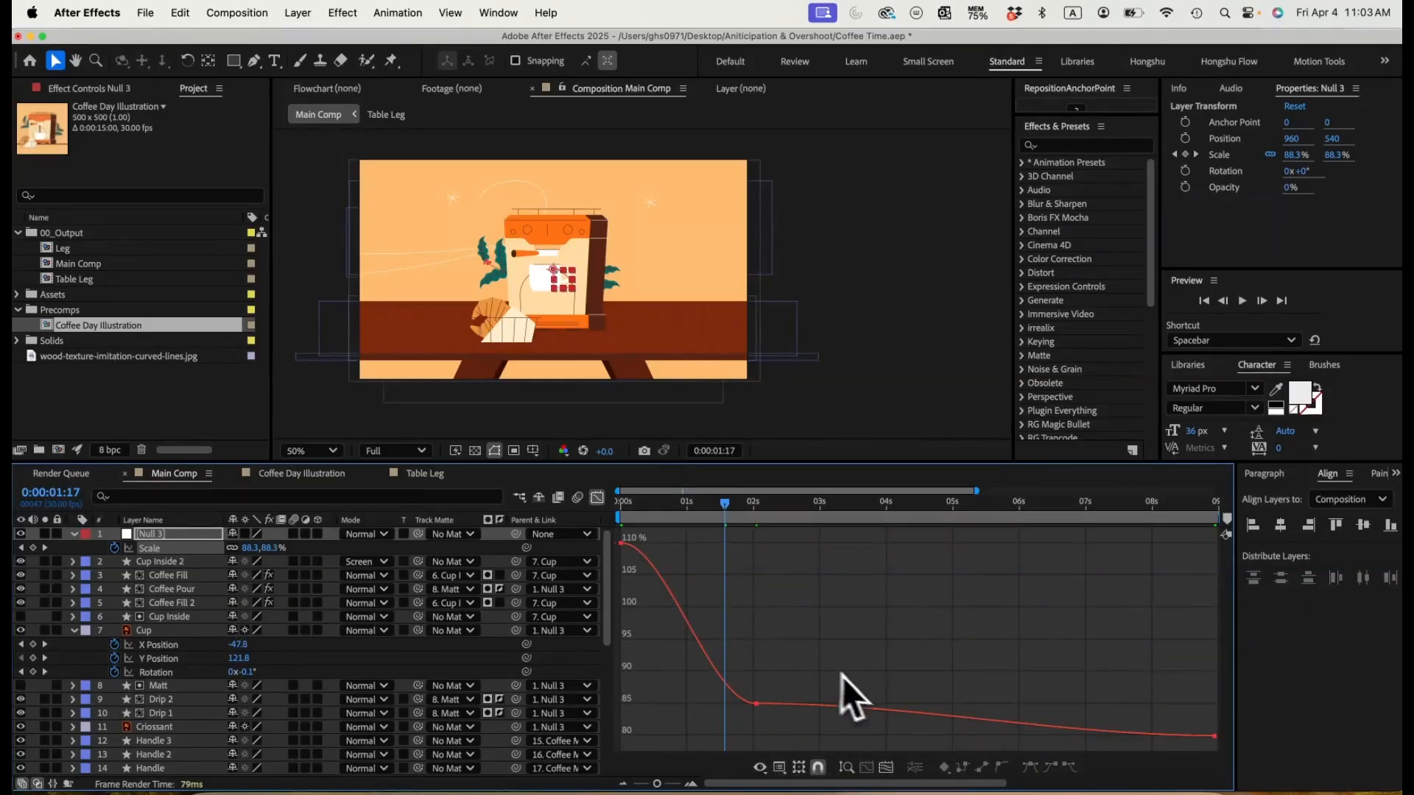
Step: Pull the first Scale keyframe's handle down for a fast start and shorten the incoming handle of the two-second keyframe
{"action": "left_click", "coordinate": [616, 549]}
{"action": "left_click_drag", "start_coordinate": [629, 506], "coordinate": [630, 612]}
{"action": "left_click", "coordinate": [629, 508]}
{"action": "left_click_drag", "start_coordinate": [629, 509], "coordinate": [748, 518]}
{"action": "left_click", "coordinate": [756, 704]}
{"action": "left_click_drag", "start_coordinate": [710, 704], "coordinate": [698, 704]}
{"action": "left_click_drag", "start_coordinate": [804, 686], "coordinate": [721, 730]}
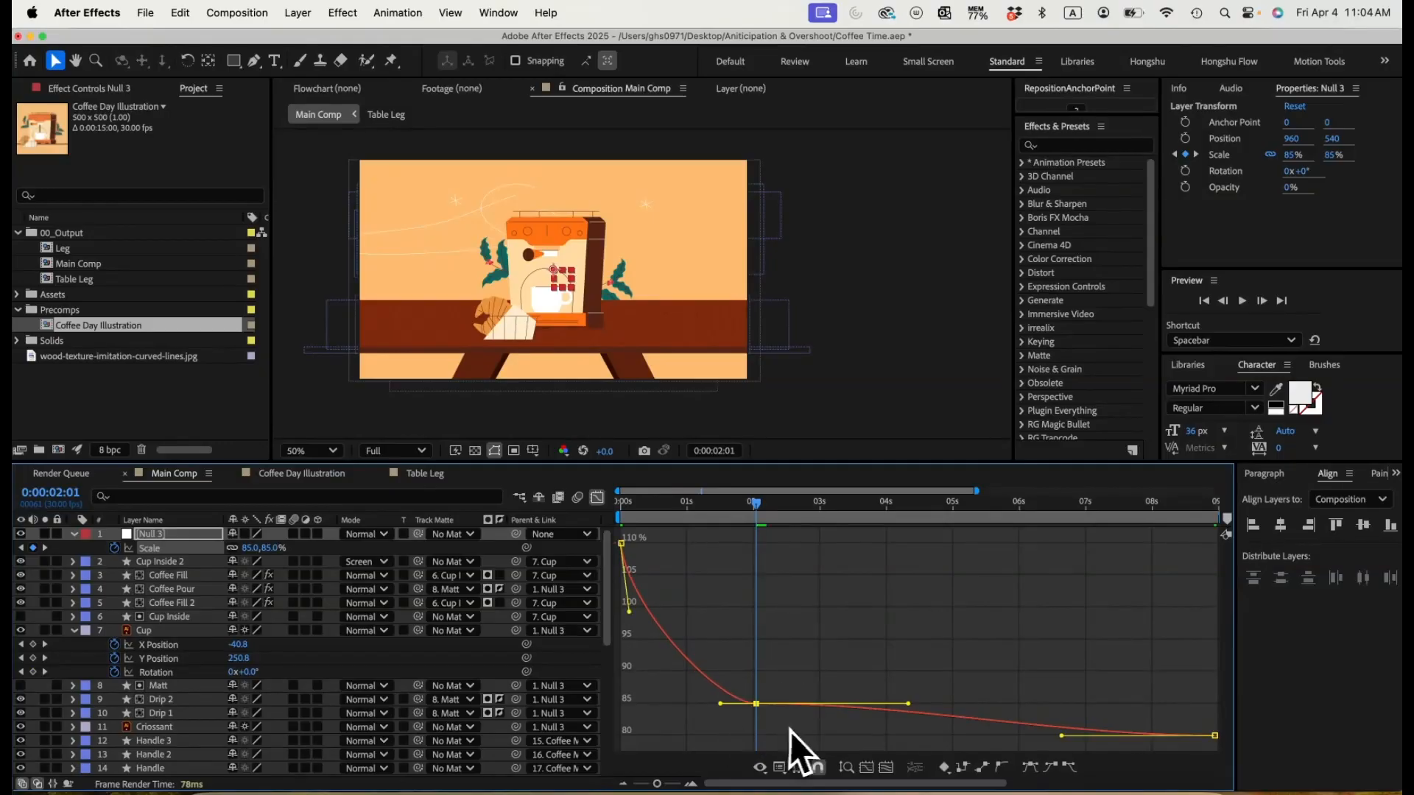
Step: Convert the selected Scale keyframes to Auto Bezier and adjust the handles around the second and last keyframes for a gradual slowdown
{"action": "left_click", "coordinate": [1003, 767]}
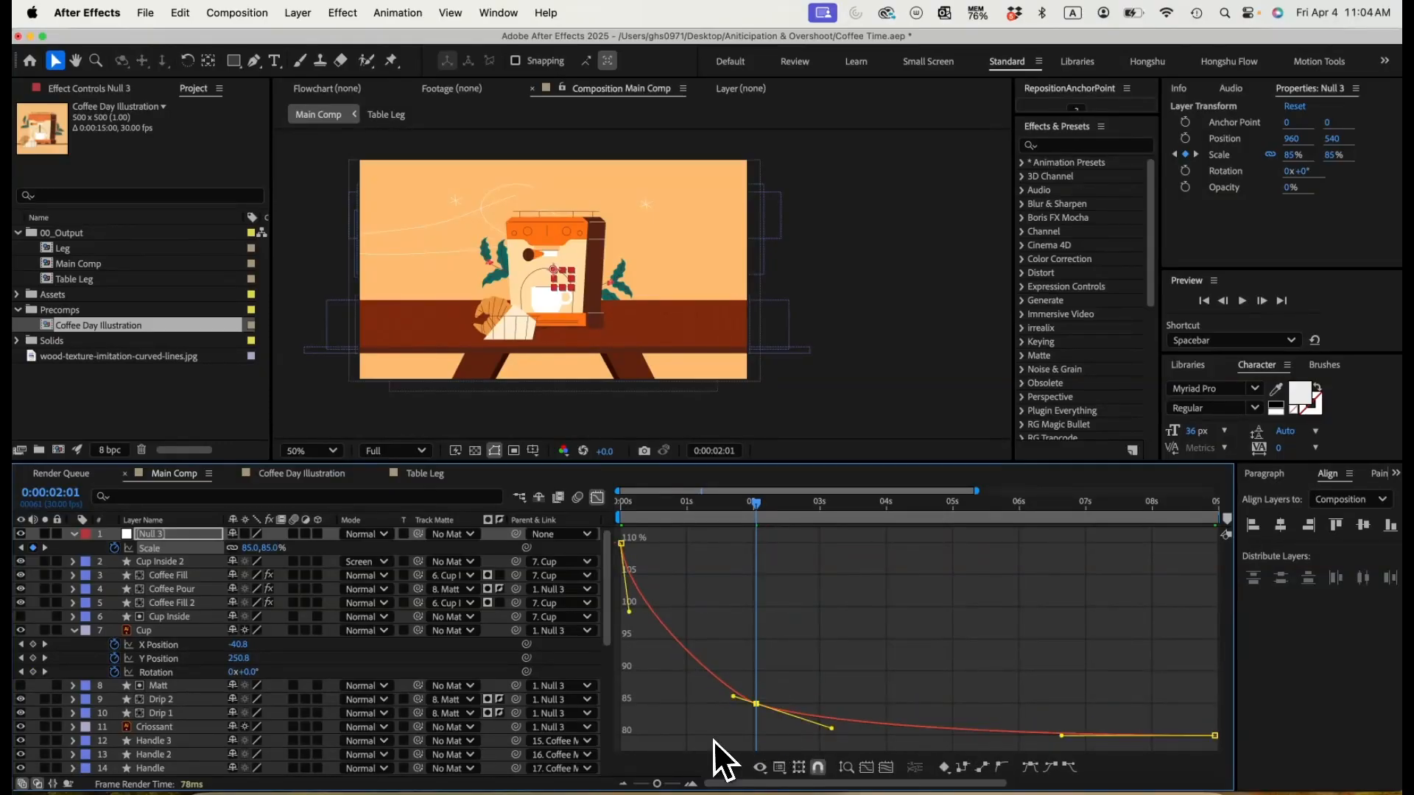
{"action": "left_click_drag", "start_coordinate": [733, 698], "coordinate": [708, 698]}
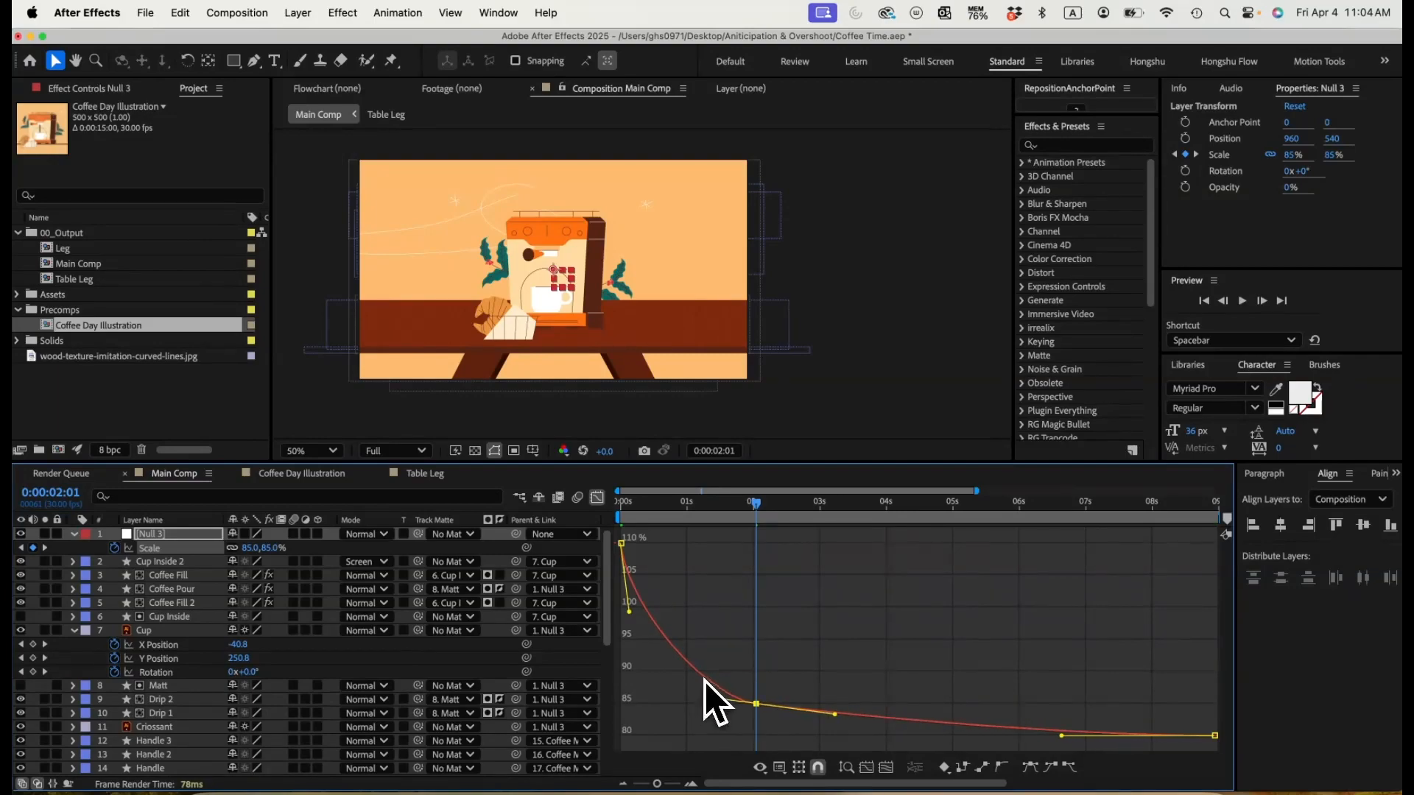
{"action": "left_click_drag", "start_coordinate": [717, 523], "coordinate": [854, 524]}
{"action": "scroll", "coordinate": [832, 579], "scroll_direction": "right", "scroll_amount": 3}
{"action": "left_click_drag", "start_coordinate": [1007, 726], "coordinate": [881, 727]}
{"action": "left_click_drag", "start_coordinate": [782, 706], "coordinate": [794, 713]}
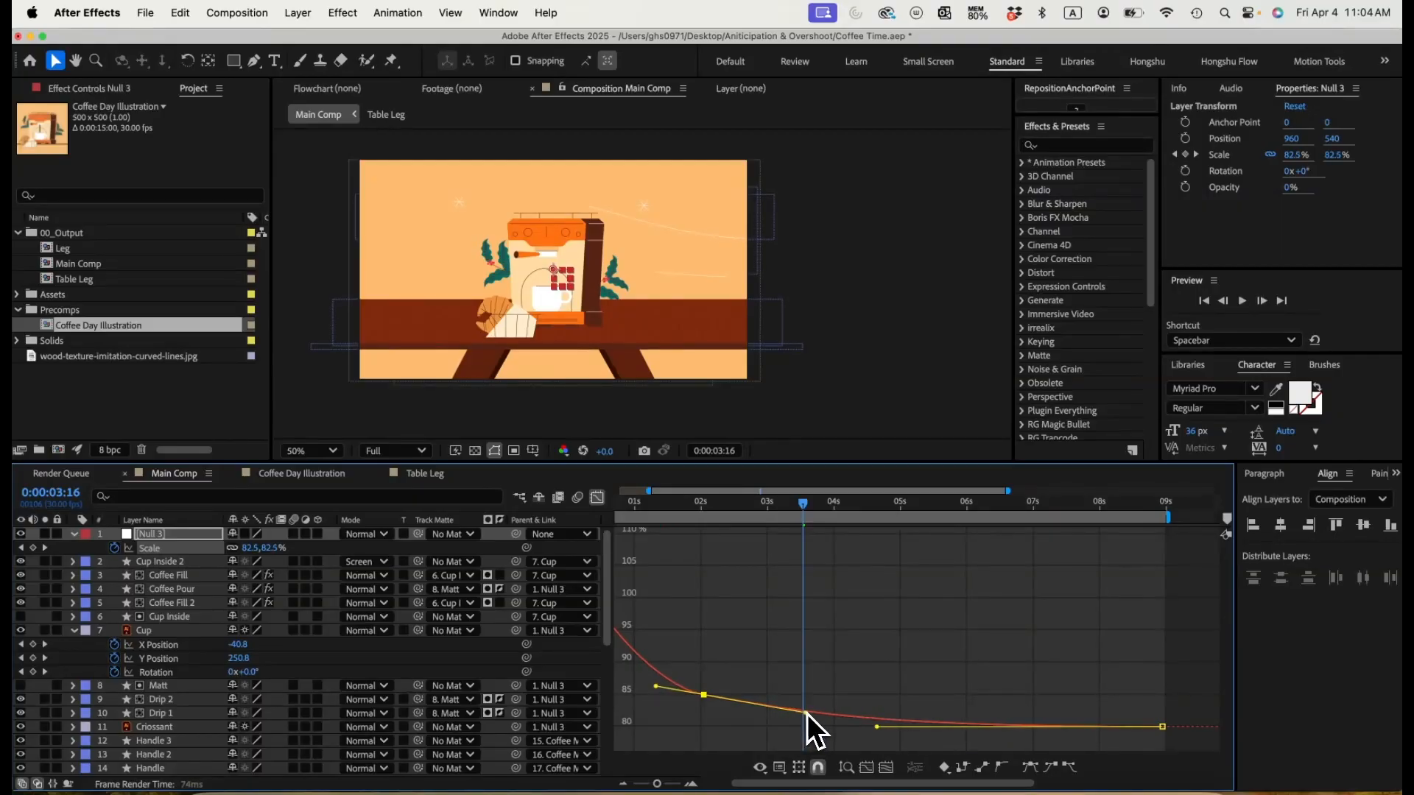
{"action": "left_click_drag", "start_coordinate": [875, 727], "coordinate": [860, 727]}
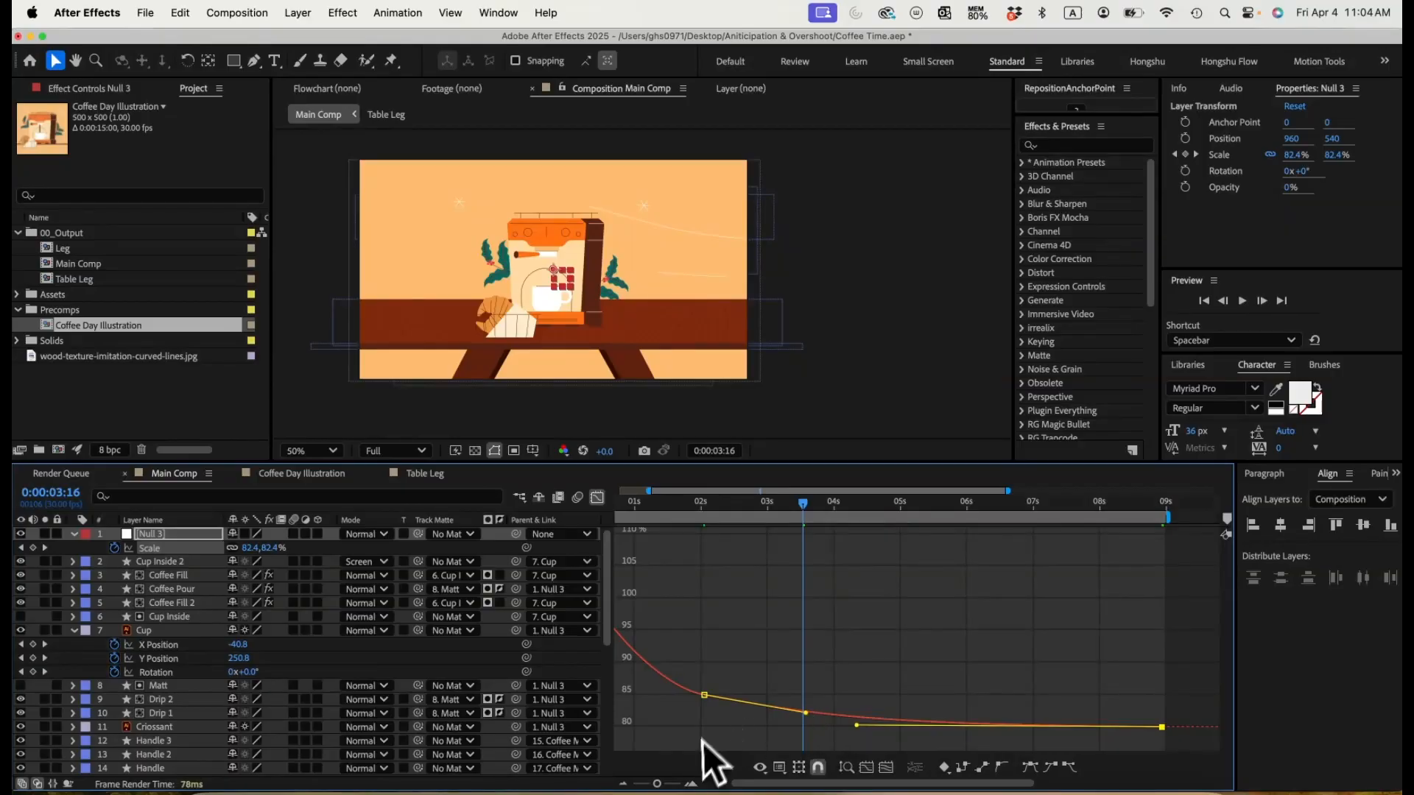
Step: Fine-tune the Scale curve's handles between the two-second keyframe and the end, and deselect the keyframes
{"action": "left_click_drag", "start_coordinate": [657, 784], "coordinate": [659, 784]}
{"action": "left_click_drag", "start_coordinate": [777, 724], "coordinate": [764, 687]}
{"action": "left_click_drag", "start_coordinate": [871, 706], "coordinate": [854, 705]}
{"action": "key", "text": "minus"}
{"action": "left_click", "coordinate": [745, 708]}
Step: Preview the zoom-out from the start, leave the Graph Editor, and replay the animation from the first frame
{"action": "left_click", "coordinate": [618, 501]}
{"action": "key", "text": "space"}
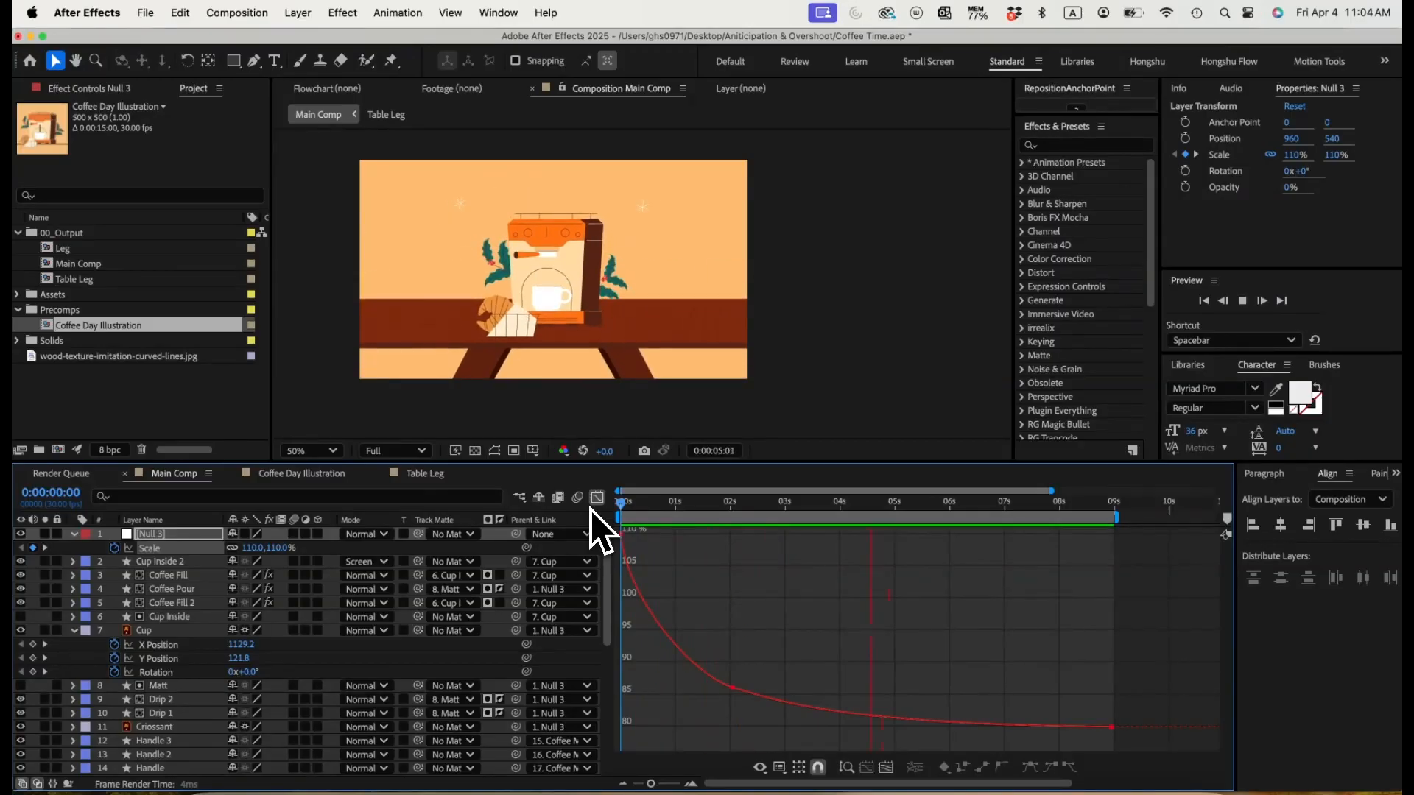
{"action": "key", "text": "space"}
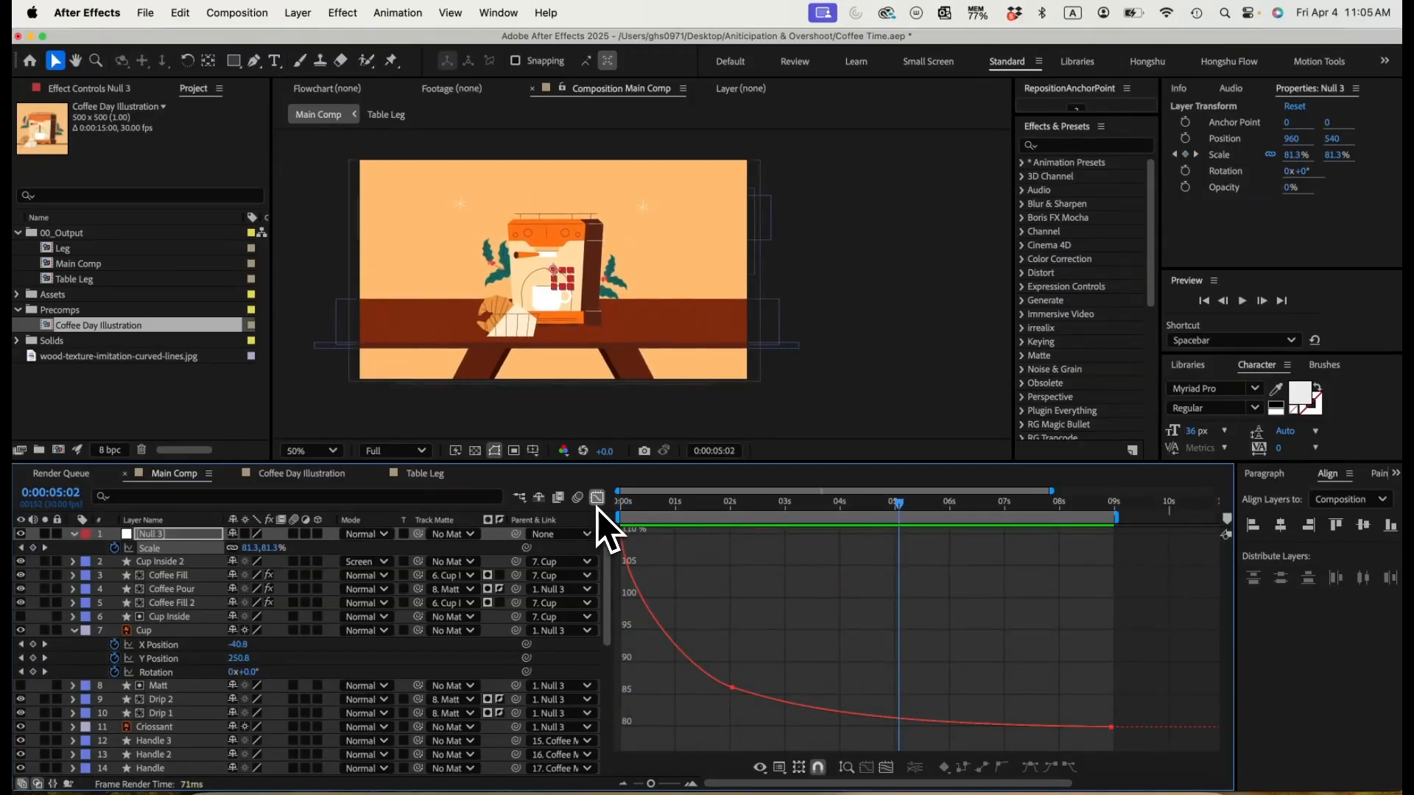
{"action": "left_click", "coordinate": [598, 499]}
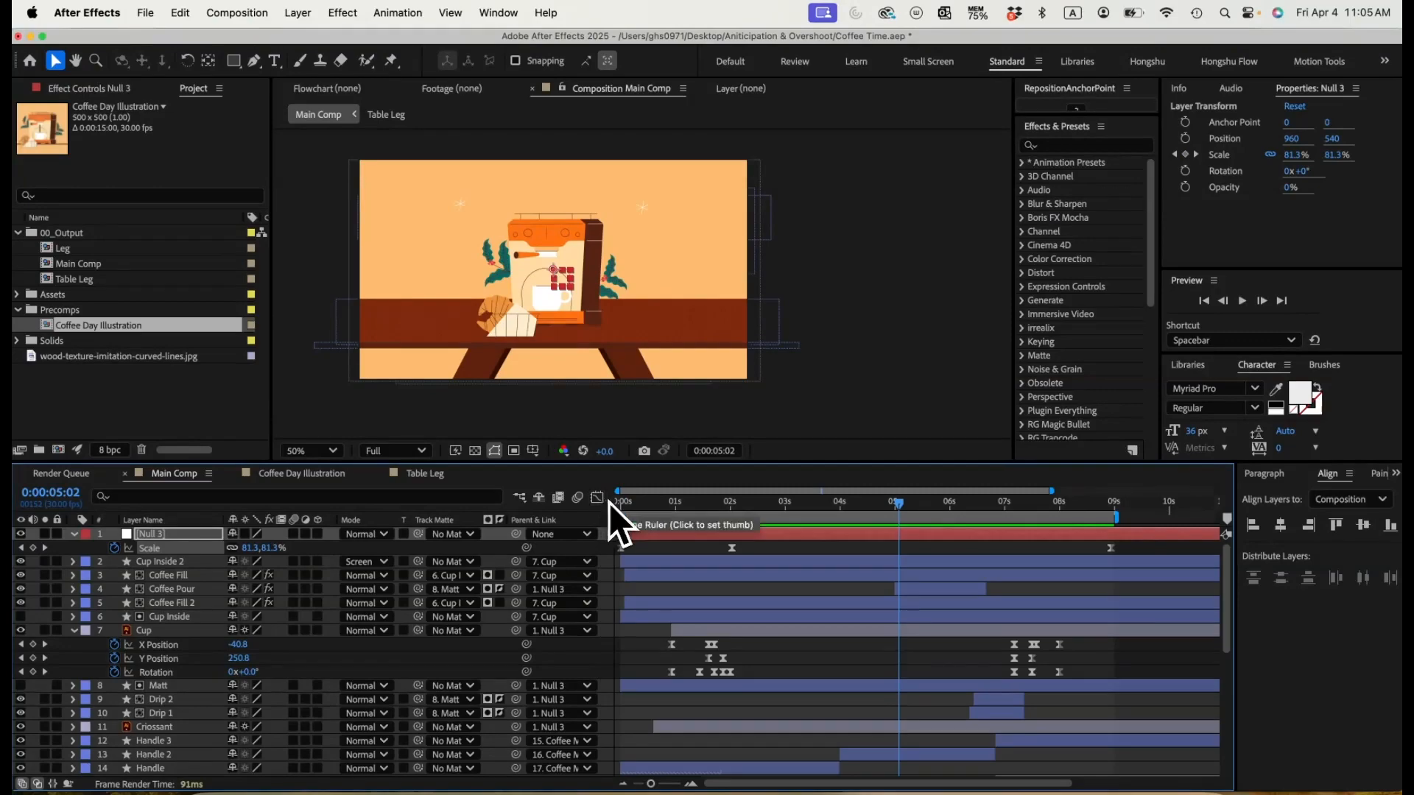
{"action": "key", "text": "Home"}
{"action": "key", "text": "space"}
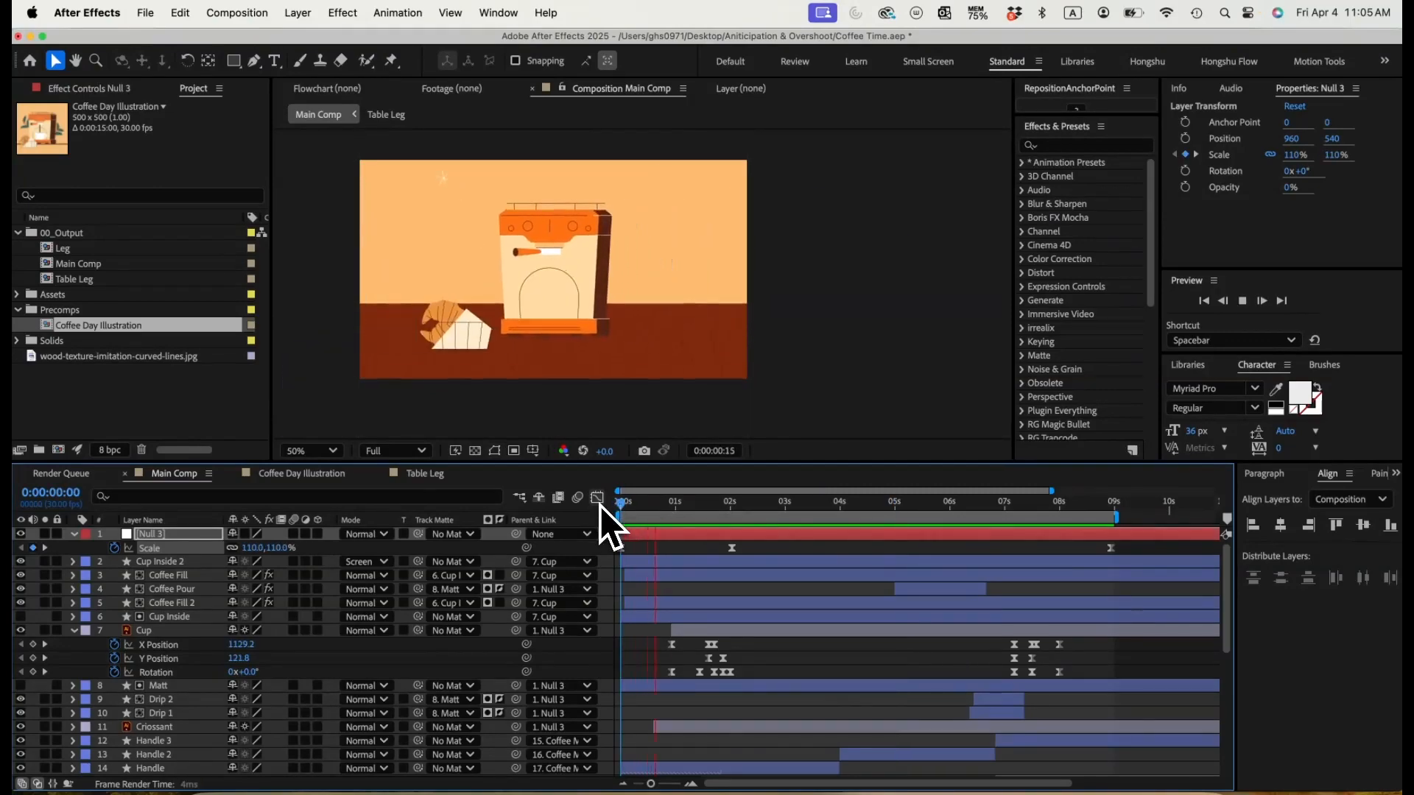